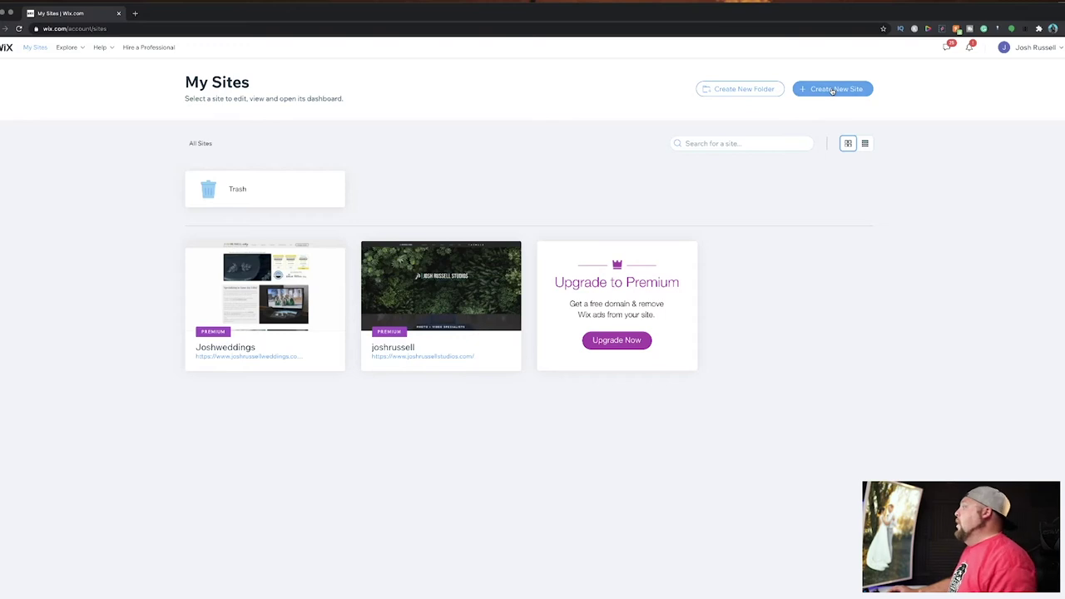
Create a new site of type Photography and scroll through its template gallery.
{"action": "left_click", "coordinate": [852, 93]}
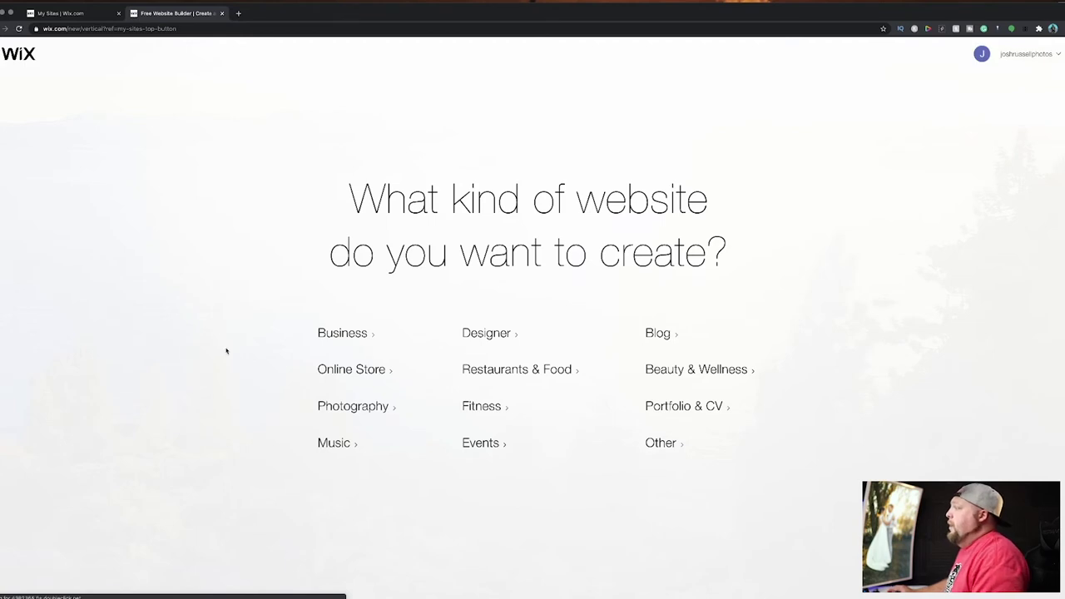
{"action": "left_click", "coordinate": [352, 408]}
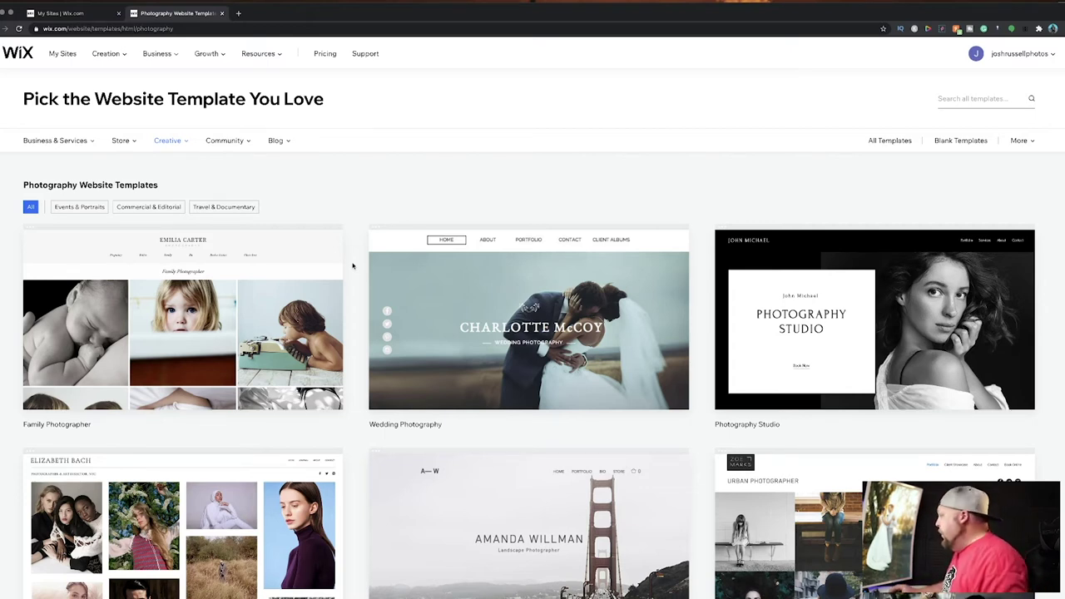
{"action": "scroll", "coordinate": [353, 265], "scroll_direction": "down", "scroll_amount": 3}
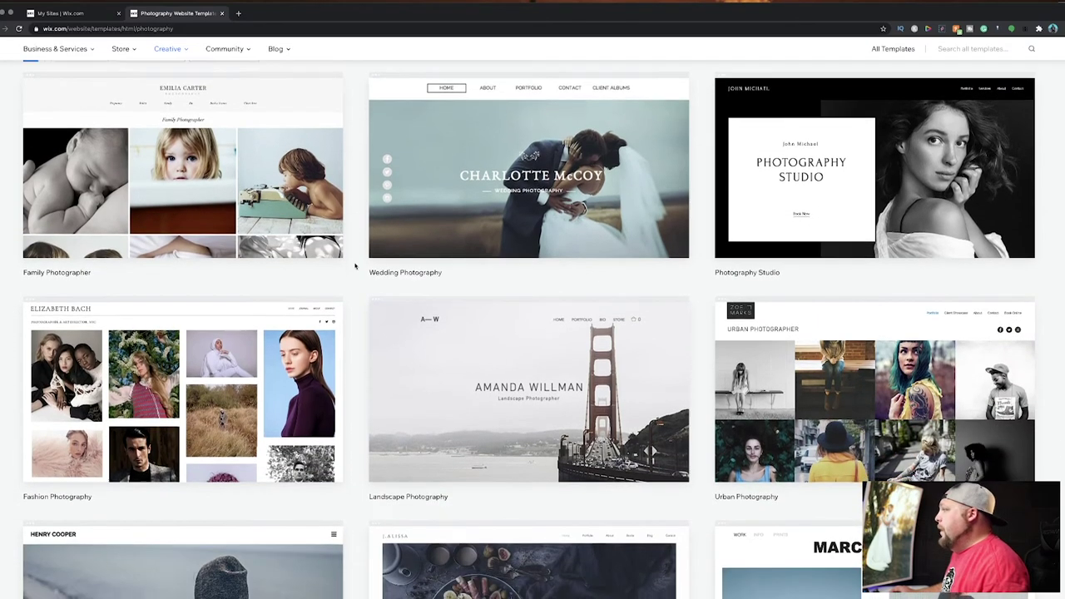
{"action": "scroll", "coordinate": [354, 268], "scroll_direction": "up", "scroll_amount": 1}
{"action": "mouse_move", "coordinate": [224, 215]}
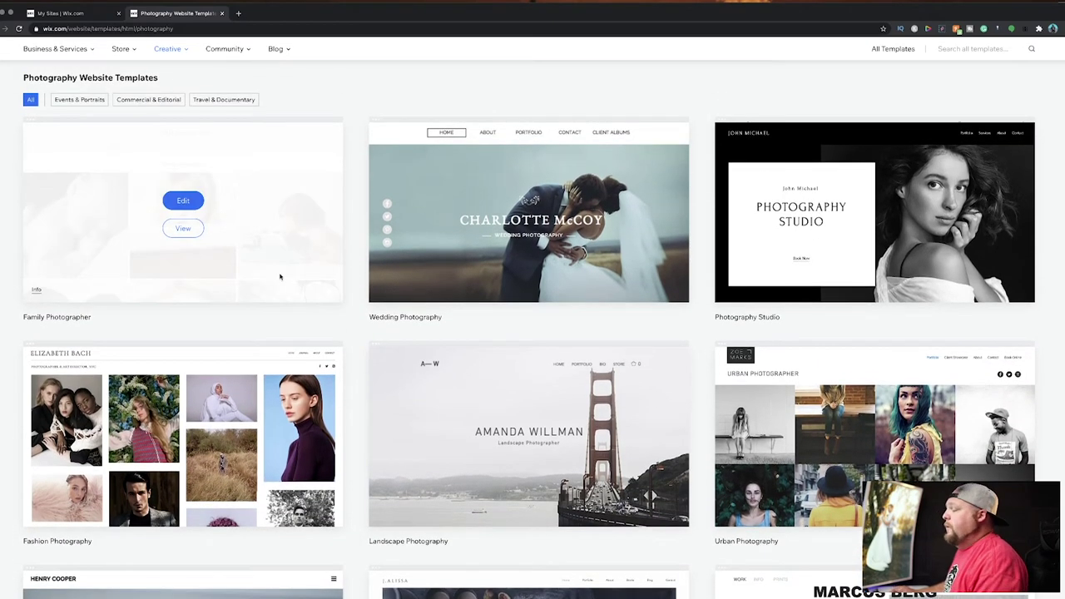
{"action": "left_click", "coordinate": [185, 229]}
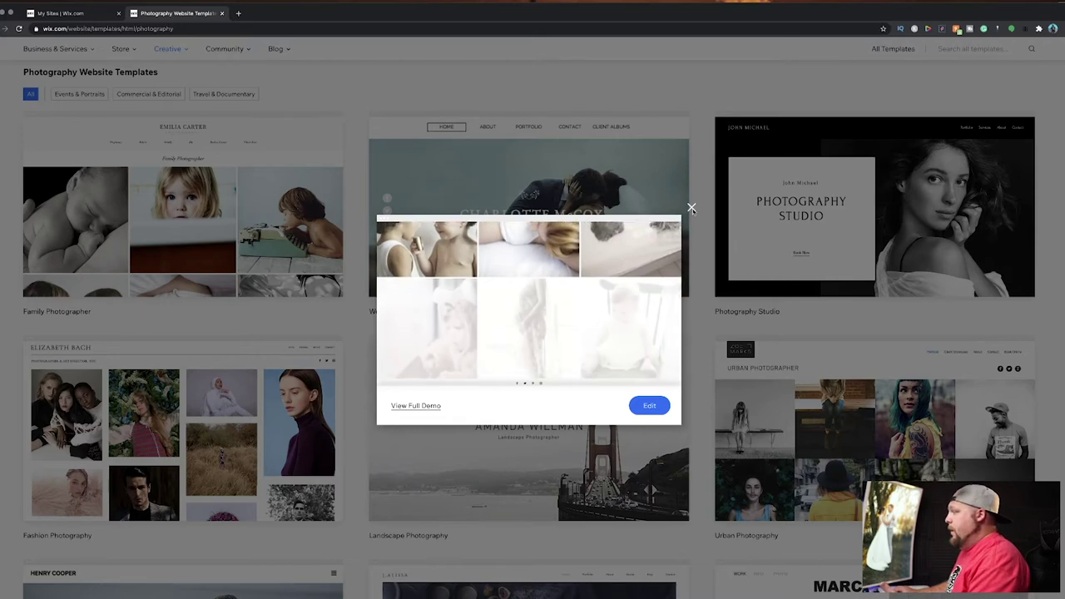
{"action": "left_click", "coordinate": [691, 208]}
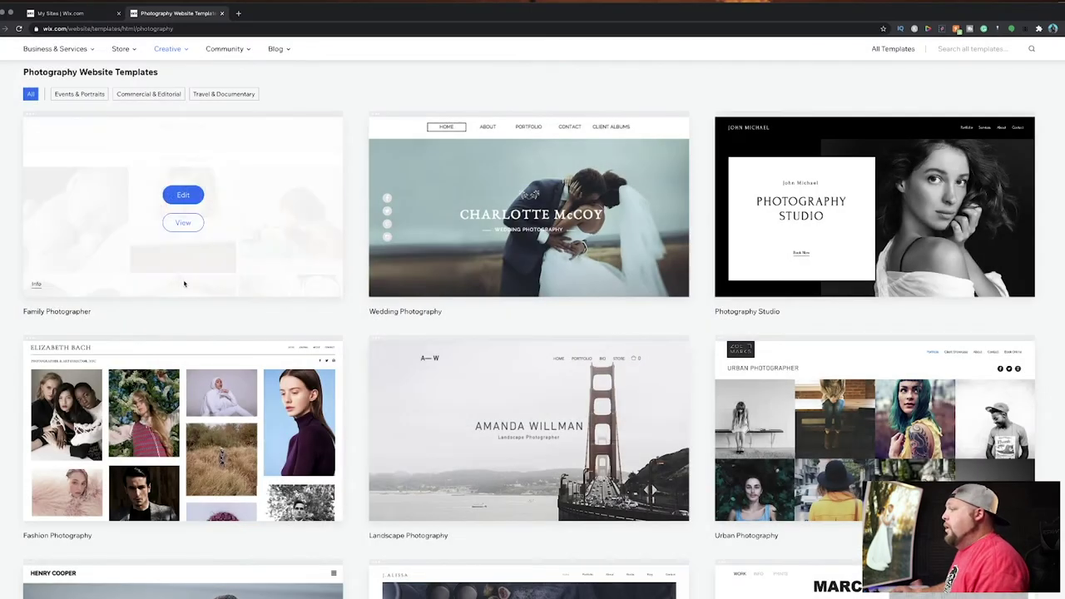
{"action": "scroll", "coordinate": [386, 328], "scroll_direction": "down", "scroll_amount": 8}
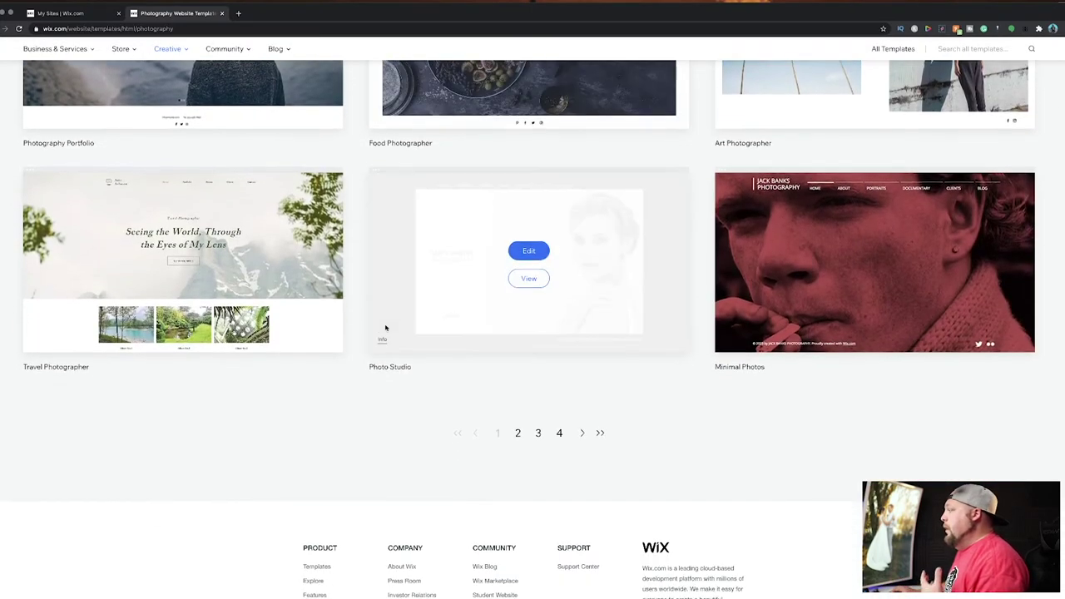
{"action": "scroll", "coordinate": [385, 326], "scroll_direction": "up", "scroll_amount": 6}
{"action": "scroll", "coordinate": [385, 326], "scroll_direction": "up", "scroll_amount": 4}
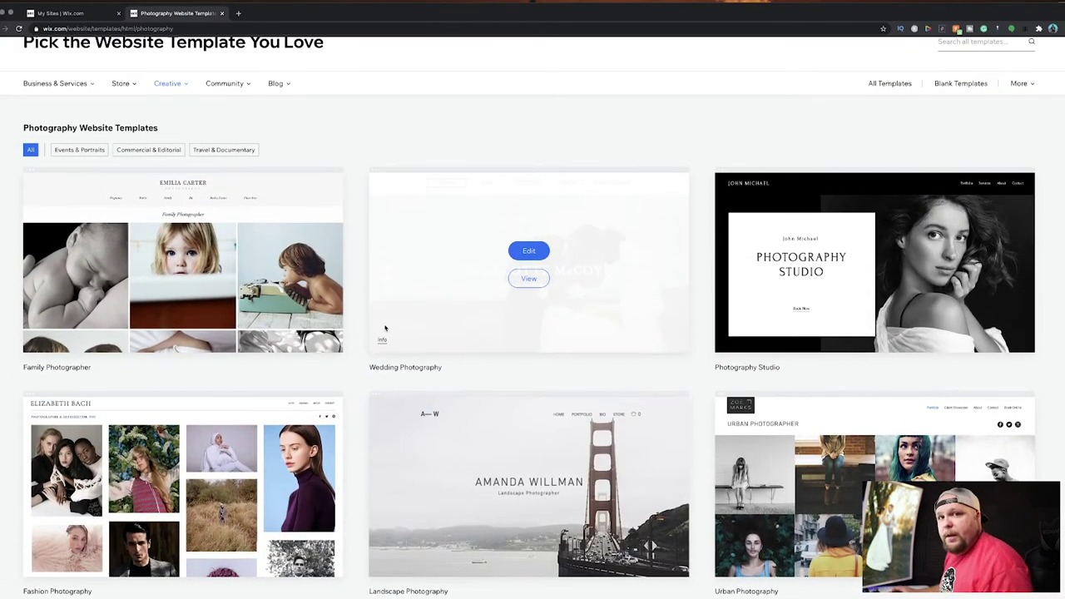
{"action": "scroll", "coordinate": [385, 328], "scroll_direction": "up", "scroll_amount": 1}
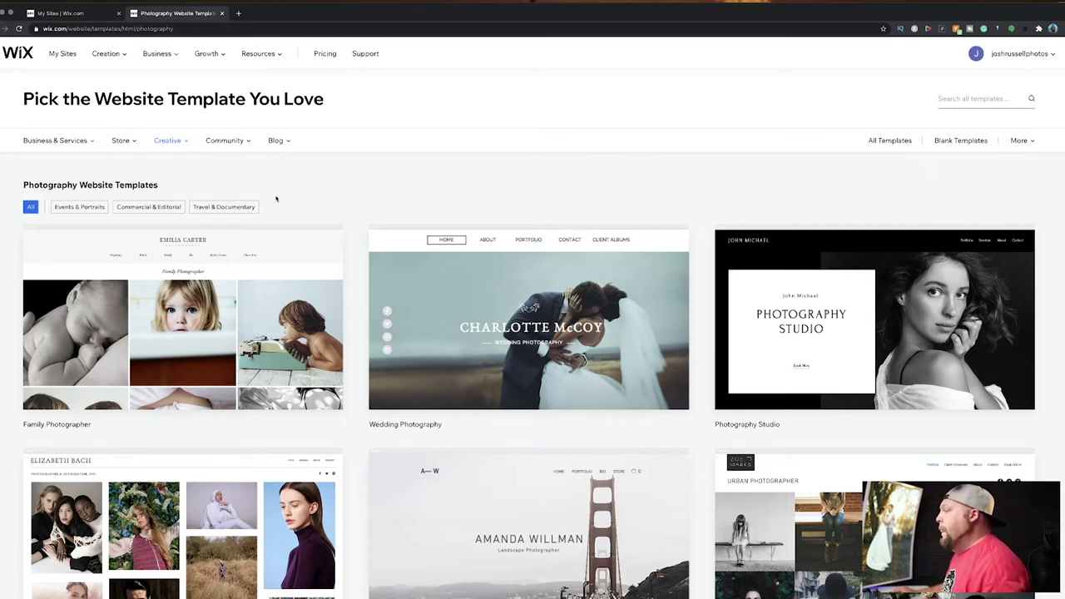
Open the Family Photographer template in the editor and delete its Pregnancy page.
{"action": "mouse_move", "coordinate": [155, 302]}
{"action": "left_click", "coordinate": [187, 312]}
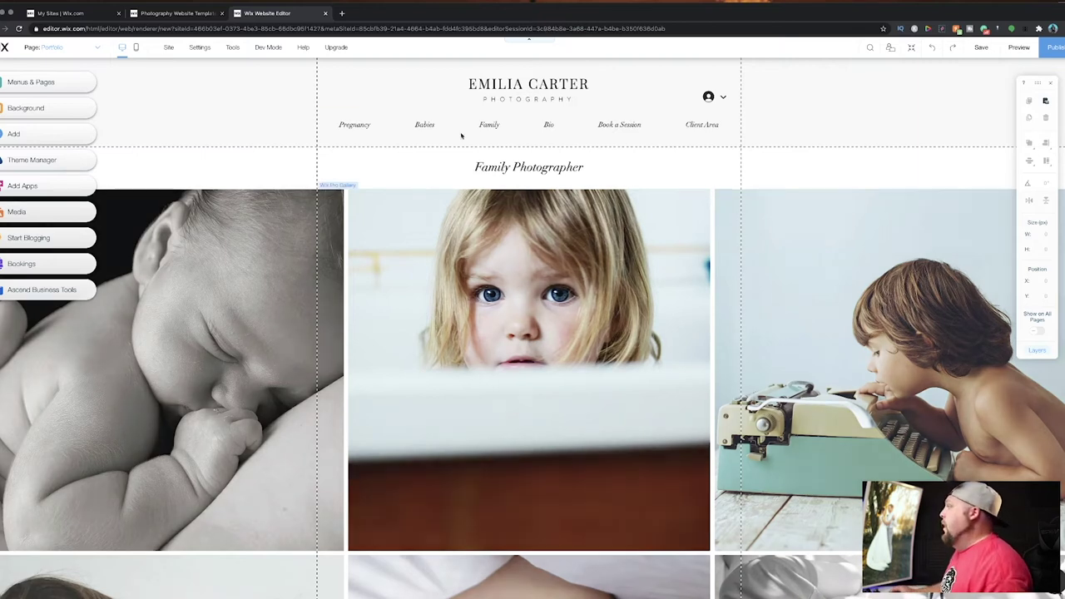
{"action": "left_click", "coordinate": [46, 83]}
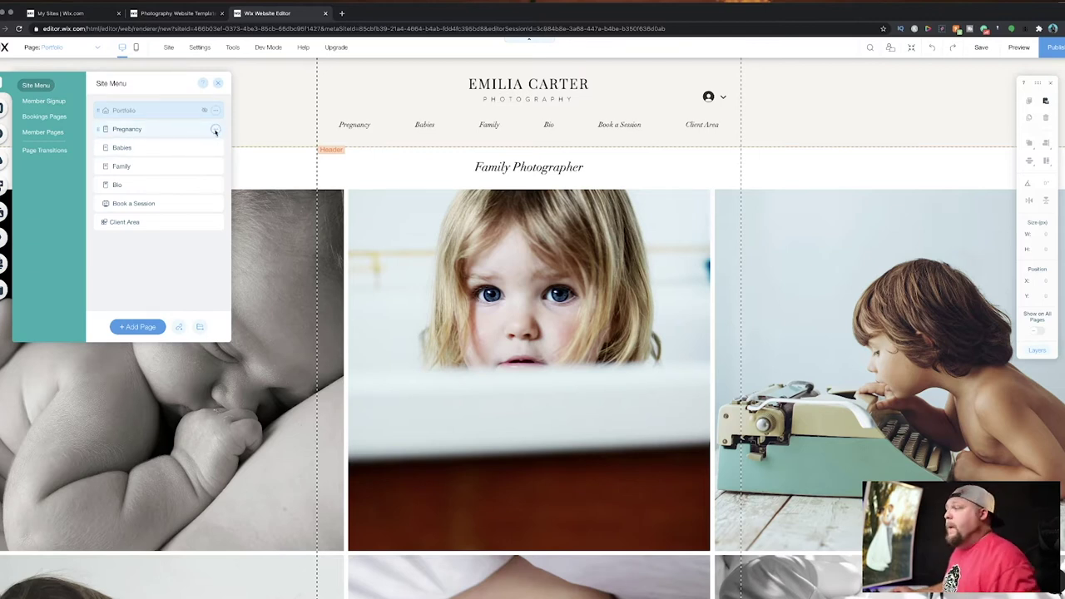
{"action": "left_click", "coordinate": [214, 131]}
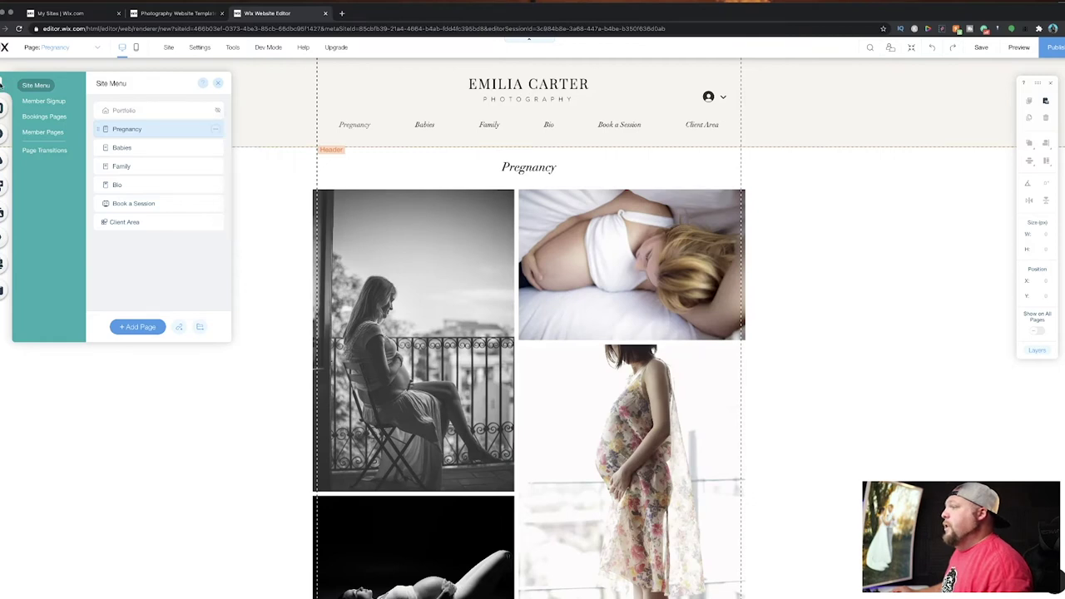
{"action": "left_click", "coordinate": [215, 130]}
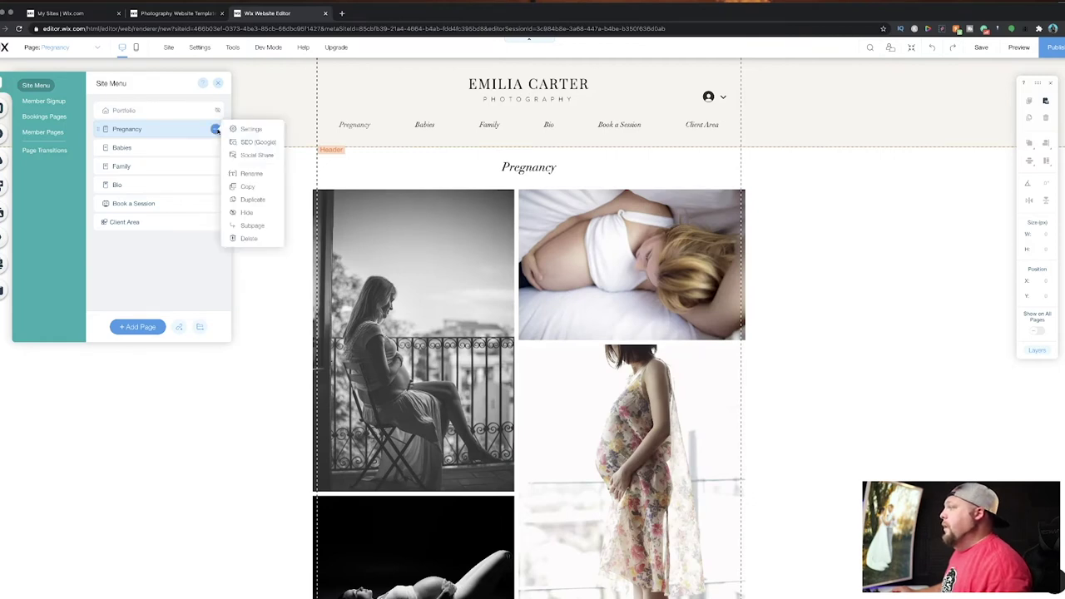
{"action": "left_click", "coordinate": [236, 239]}
{"action": "left_click", "coordinate": [626, 358]}
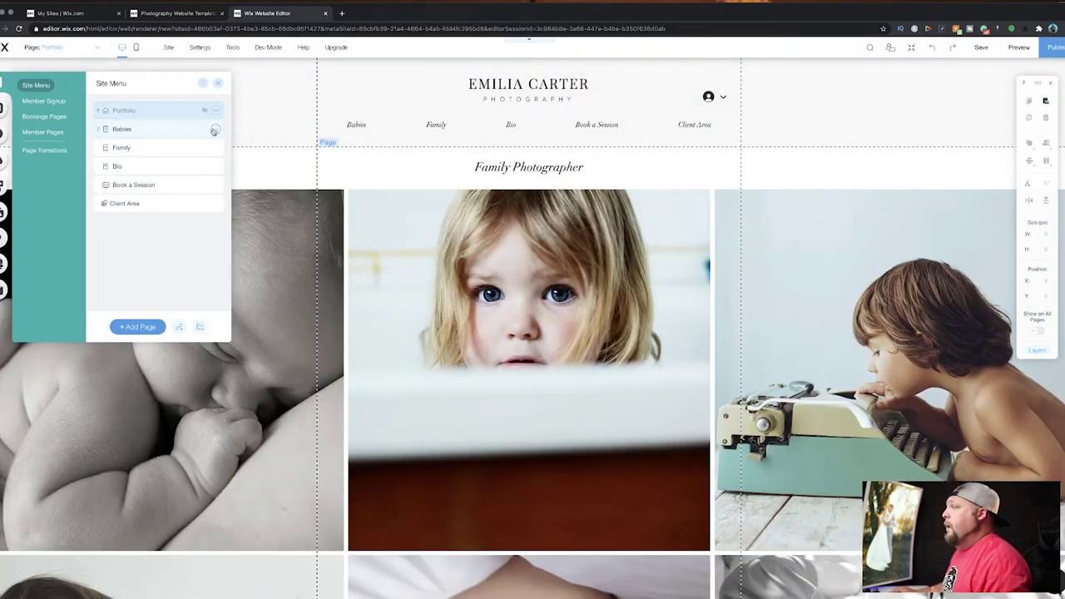
Delete the Babies and Family pages from the site menu.
{"action": "left_click", "coordinate": [214, 130]}
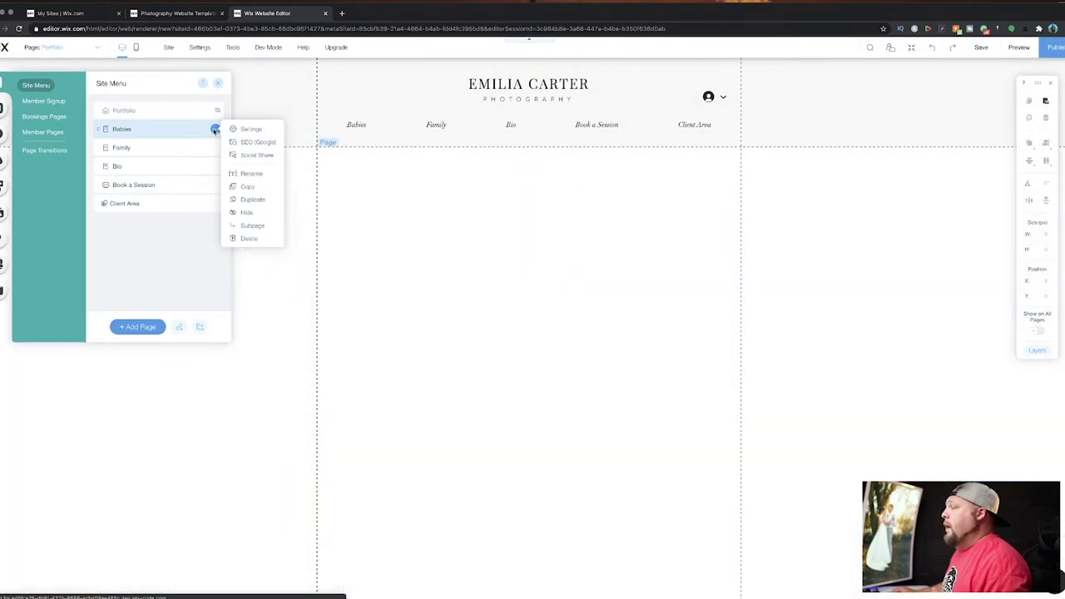
{"action": "left_click", "coordinate": [249, 238]}
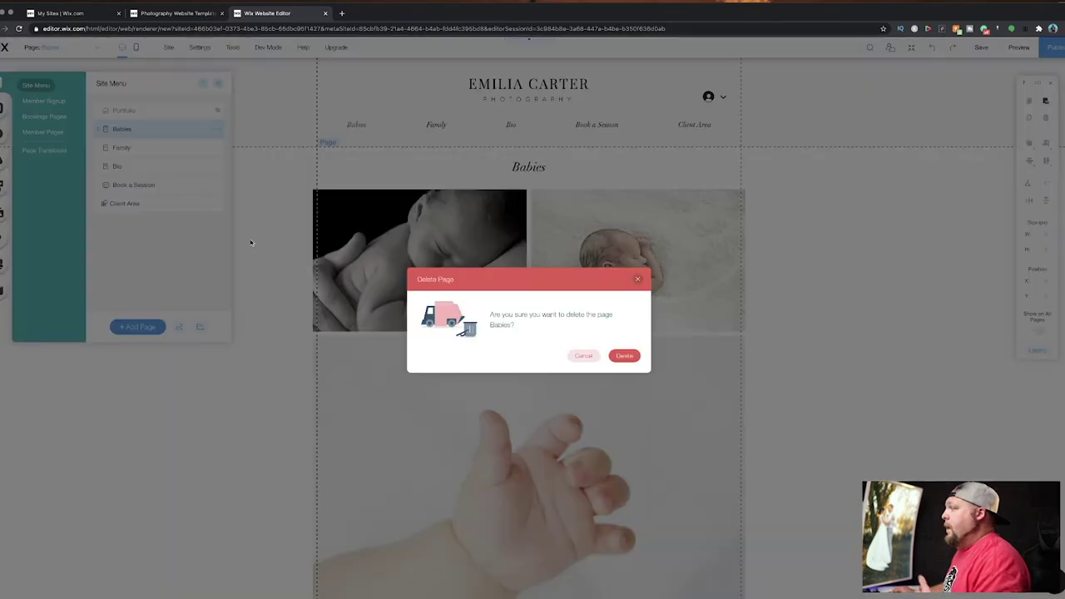
{"action": "left_click", "coordinate": [625, 356]}
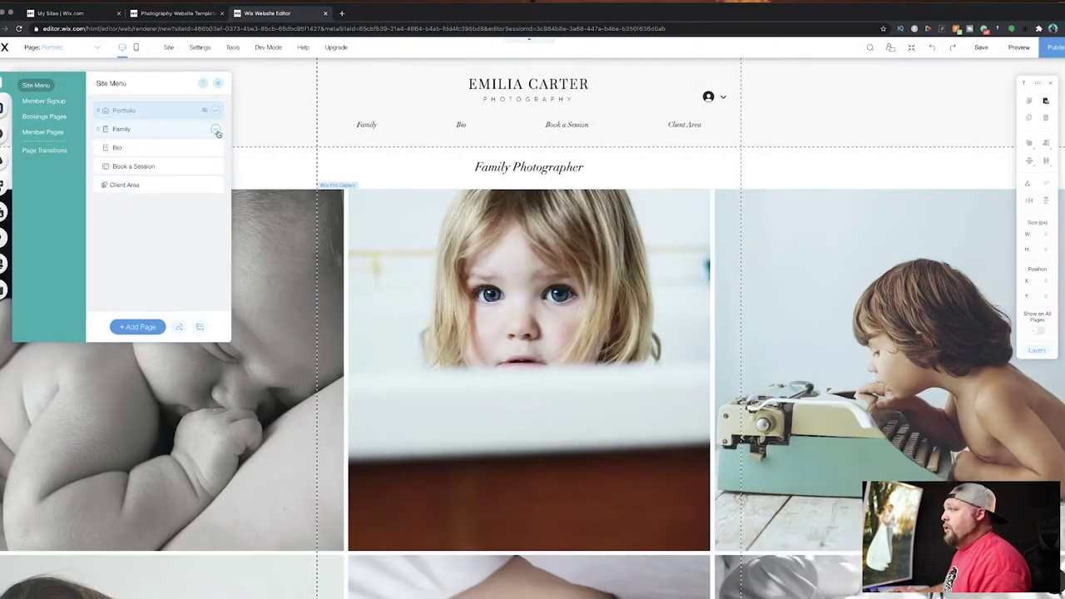
{"action": "left_click", "coordinate": [215, 131]}
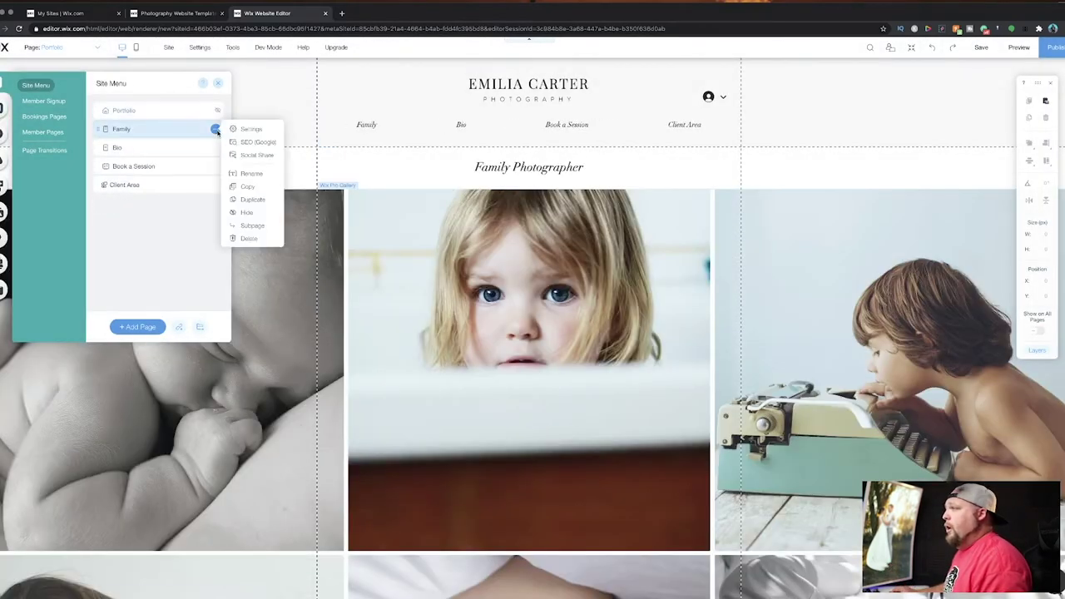
{"action": "left_click", "coordinate": [250, 239]}
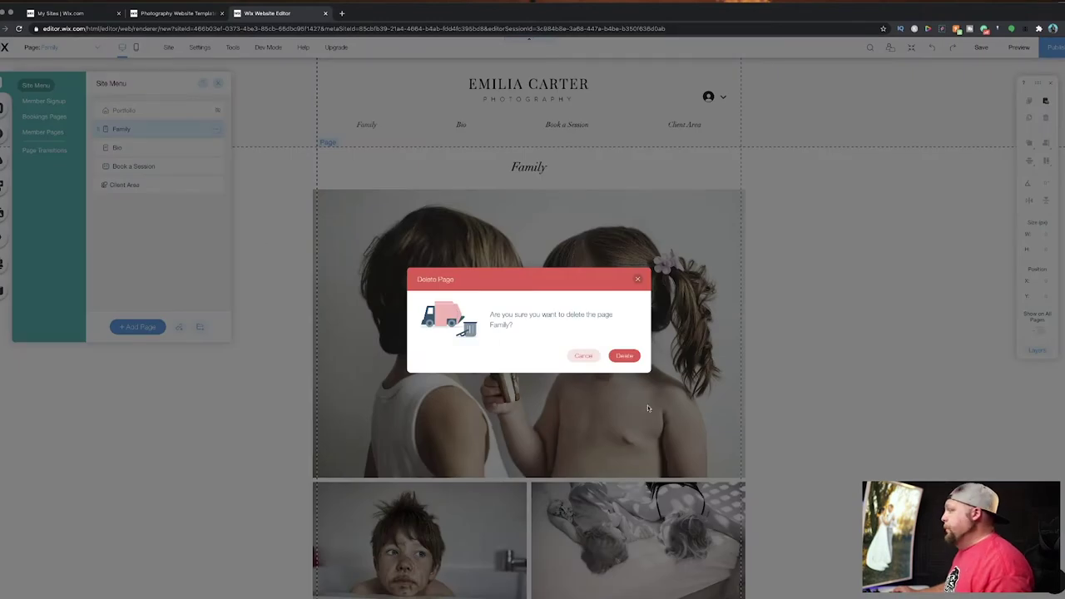
{"action": "left_click", "coordinate": [625, 357]}
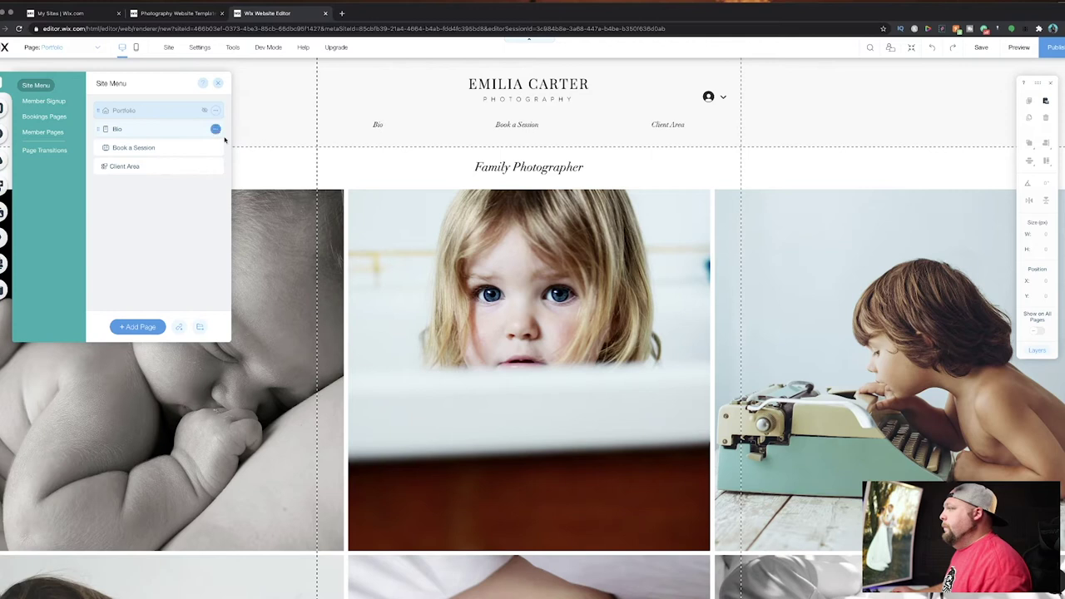
{"action": "left_click", "coordinate": [215, 131]}
Keep the Bio page and delete the Book a Session page with its Bookings app.
{"action": "left_click", "coordinate": [247, 239]}
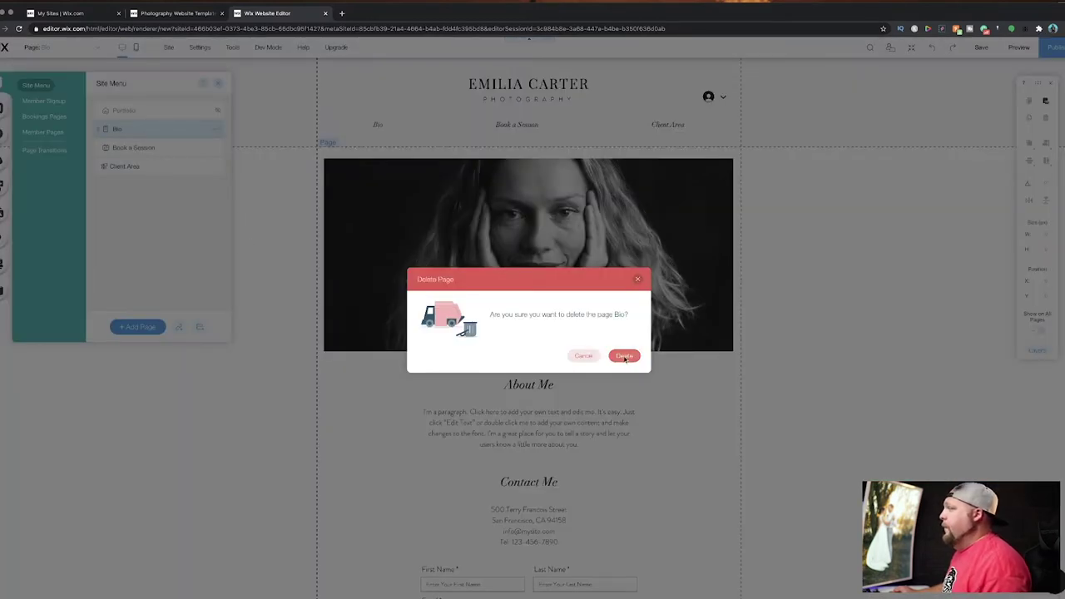
{"action": "left_click", "coordinate": [583, 356]}
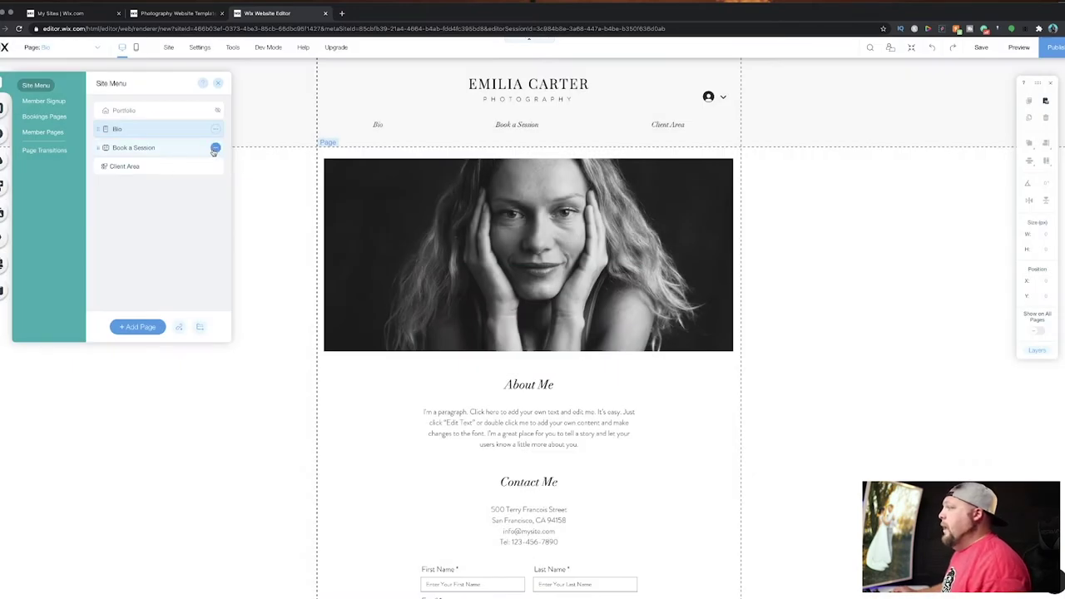
{"action": "left_click", "coordinate": [215, 147]}
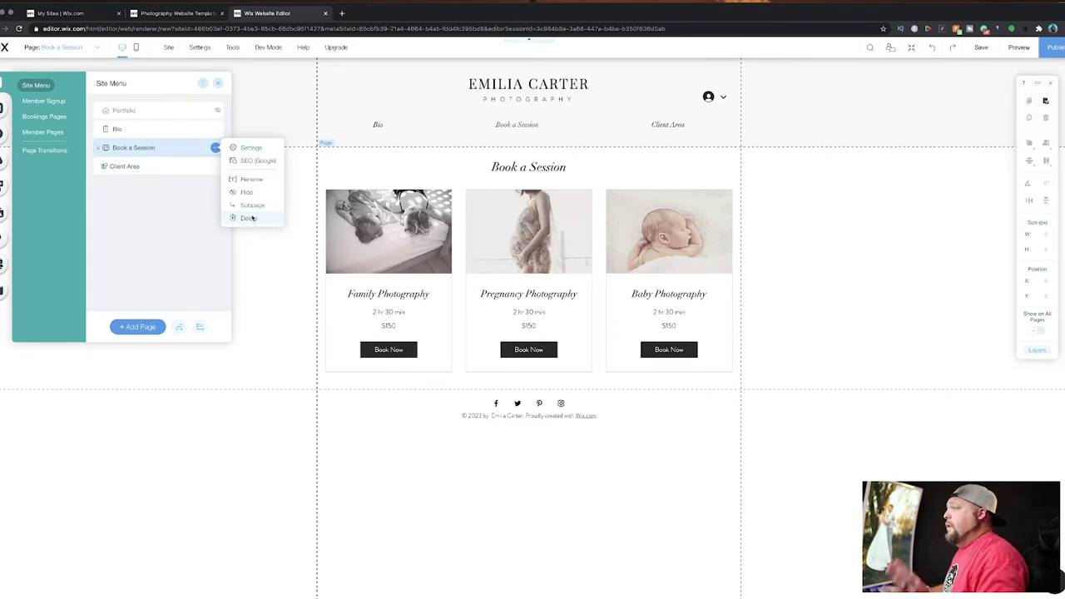
{"action": "left_click", "coordinate": [248, 218]}
{"action": "left_click", "coordinate": [624, 357]}
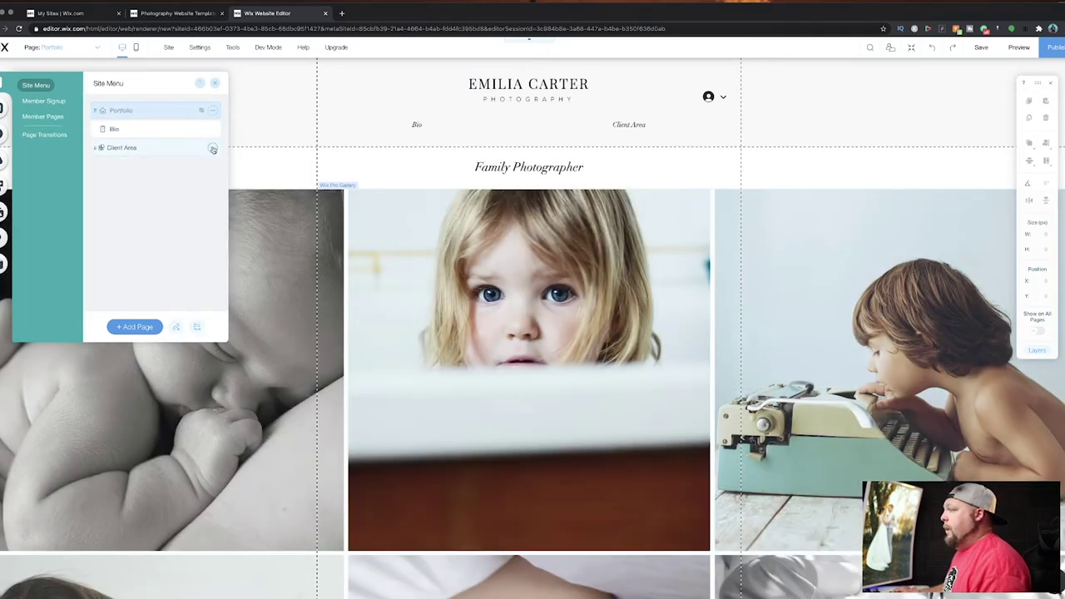
Delete the Client Area page along with its photo albums app.
{"action": "left_click", "coordinate": [212, 147]}
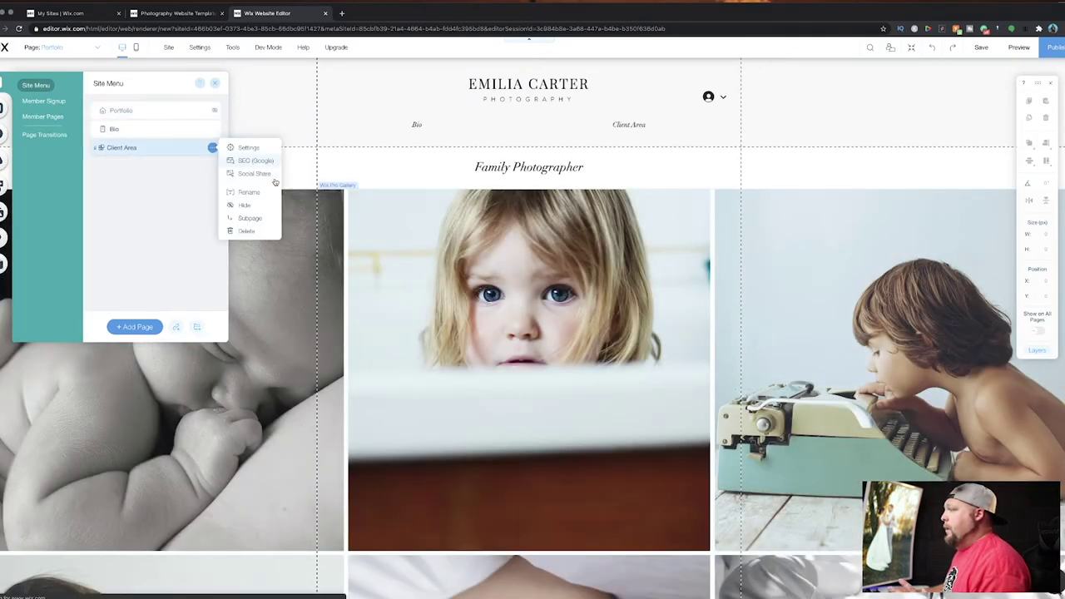
{"action": "left_click", "coordinate": [247, 232]}
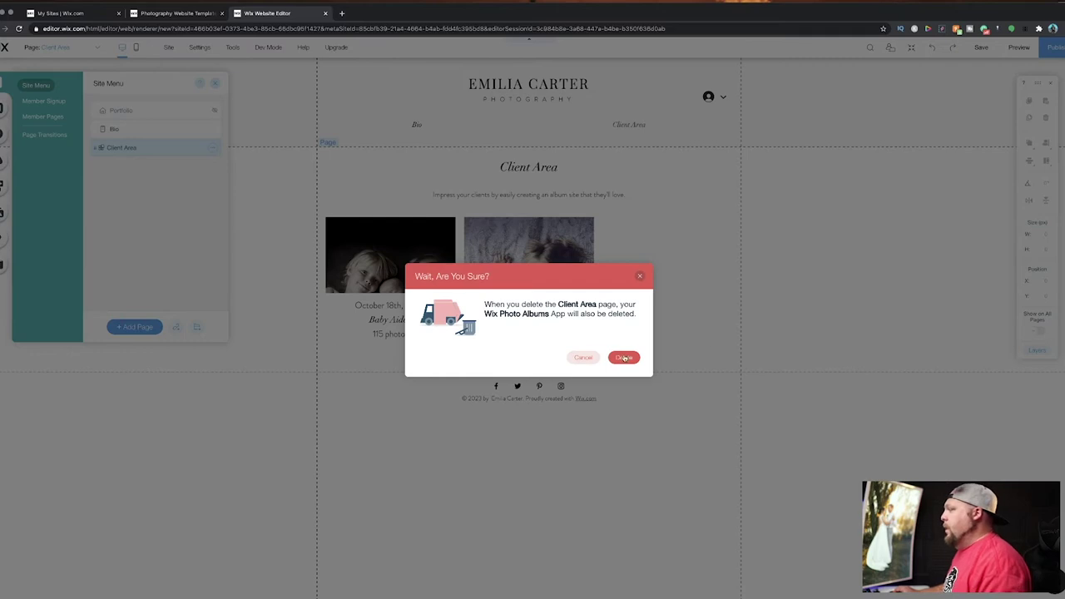
{"action": "left_click", "coordinate": [624, 357]}
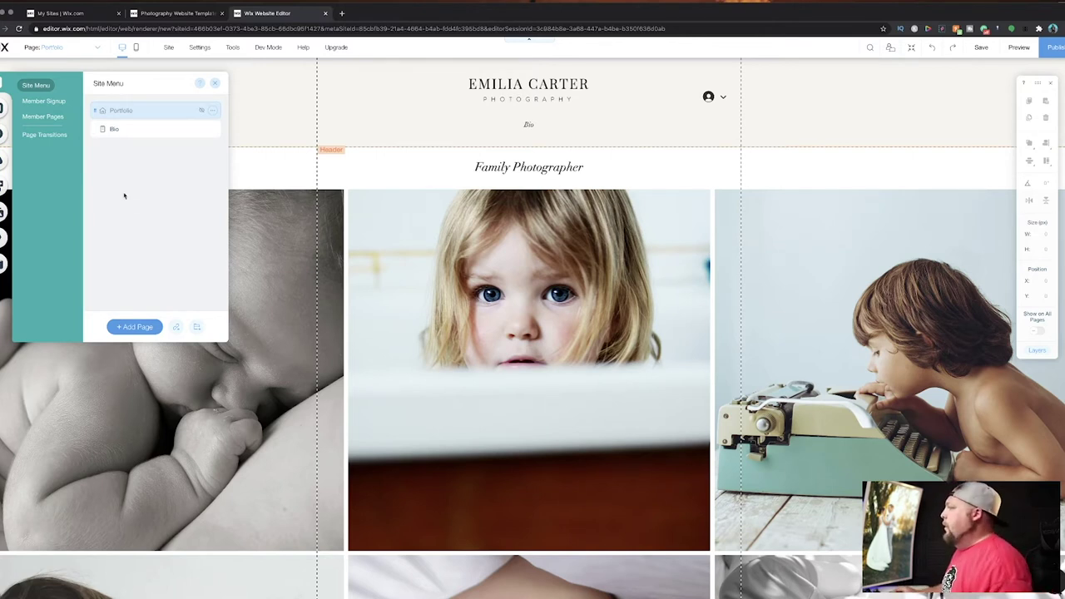
Lower the header's background fill opacity from 15% to 0% in Header Design.
{"action": "left_click", "coordinate": [215, 83]}
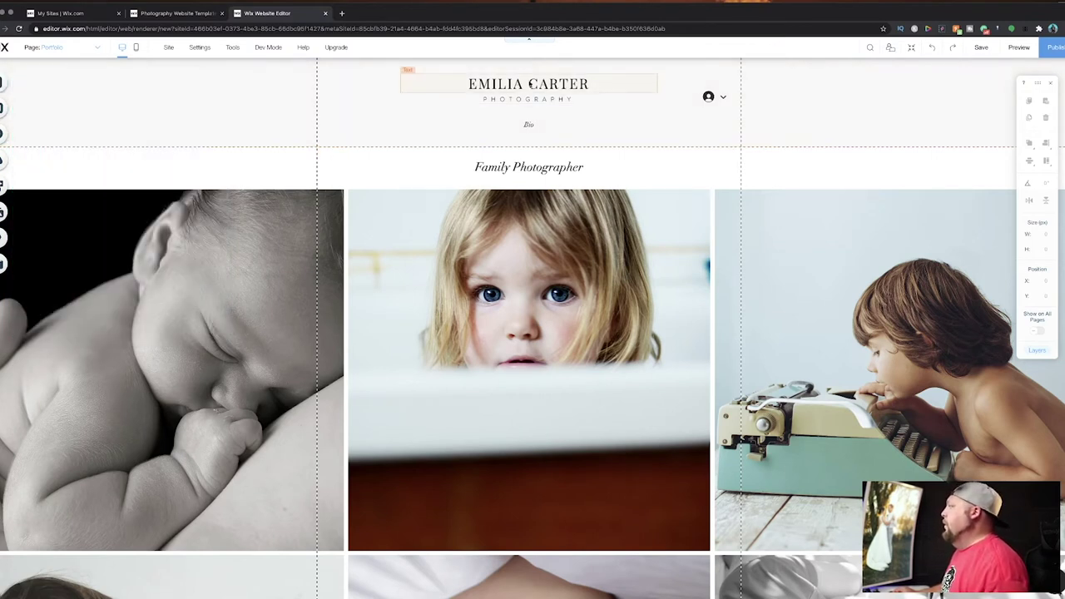
{"action": "left_click", "coordinate": [530, 84]}
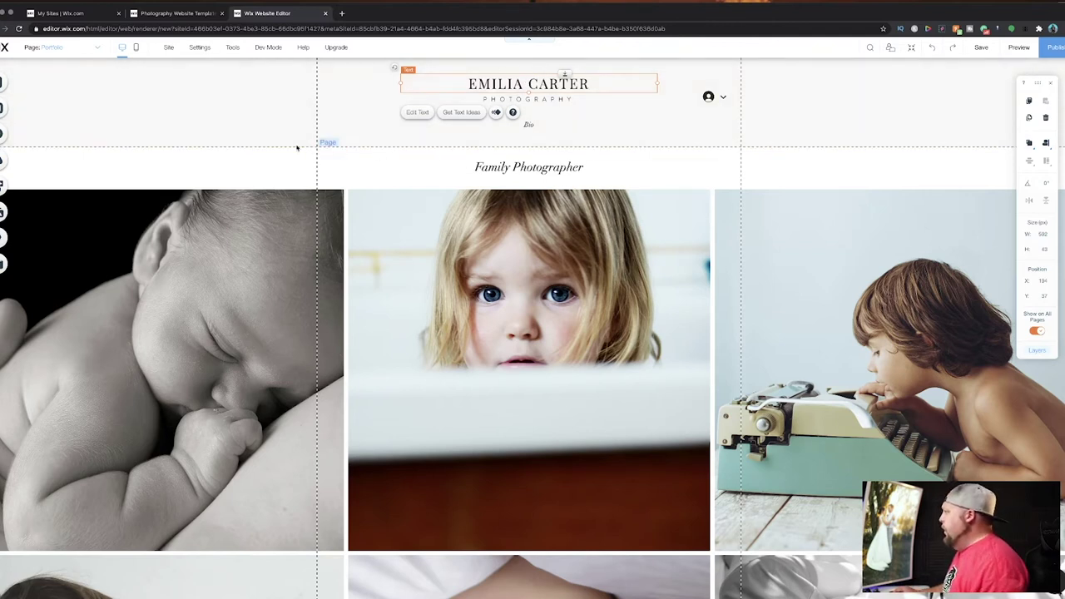
{"action": "left_click", "coordinate": [266, 123]}
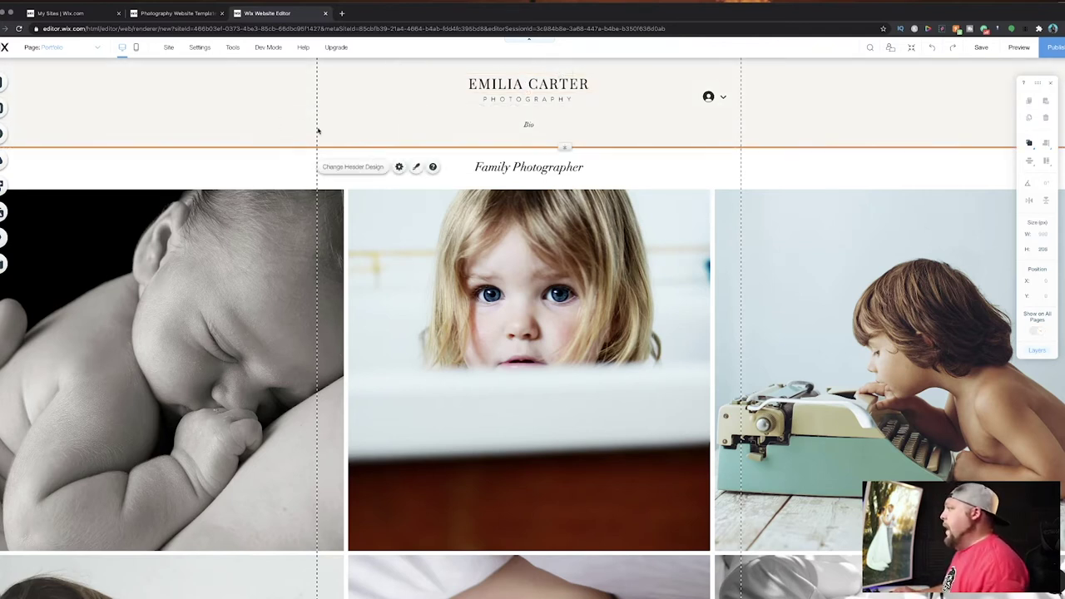
{"action": "left_click", "coordinate": [374, 166]}
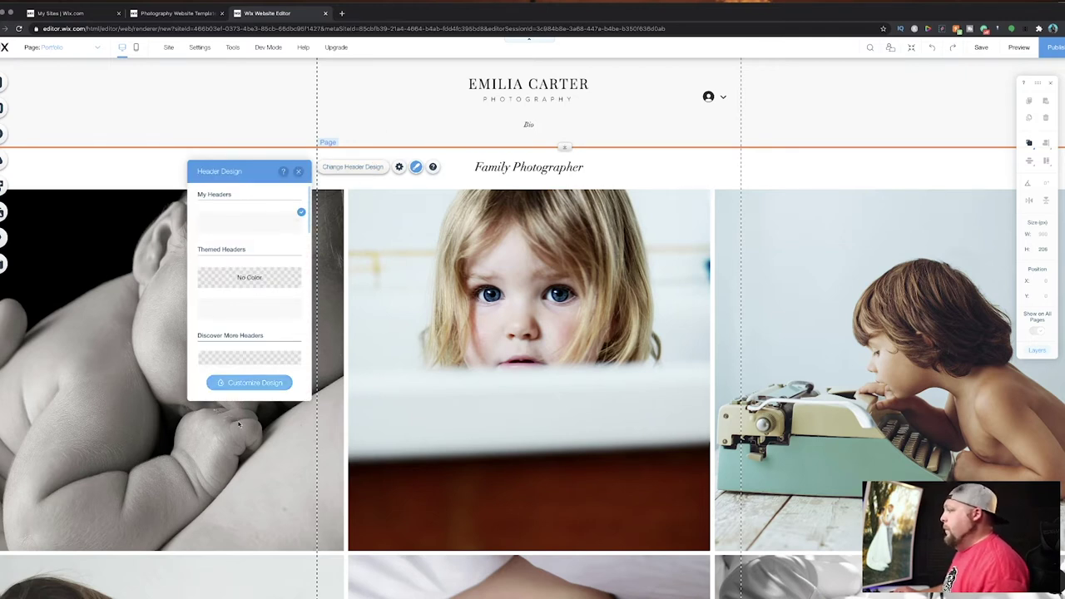
{"action": "left_click", "coordinate": [250, 383]}
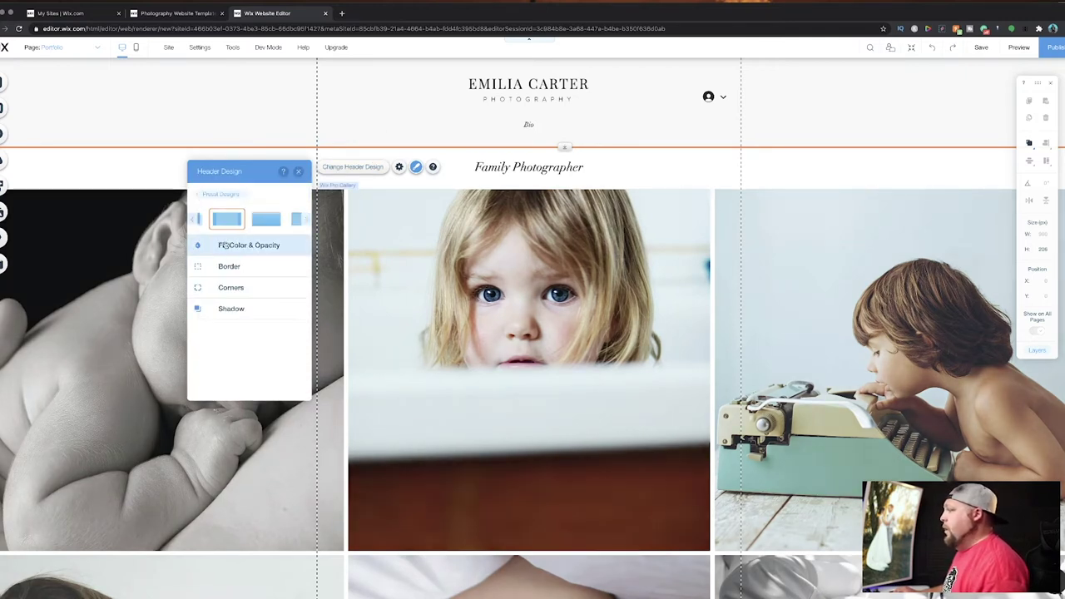
{"action": "left_click", "coordinate": [228, 247]}
{"action": "left_click_drag", "start_coordinate": [226, 281], "coordinate": [216, 281]}
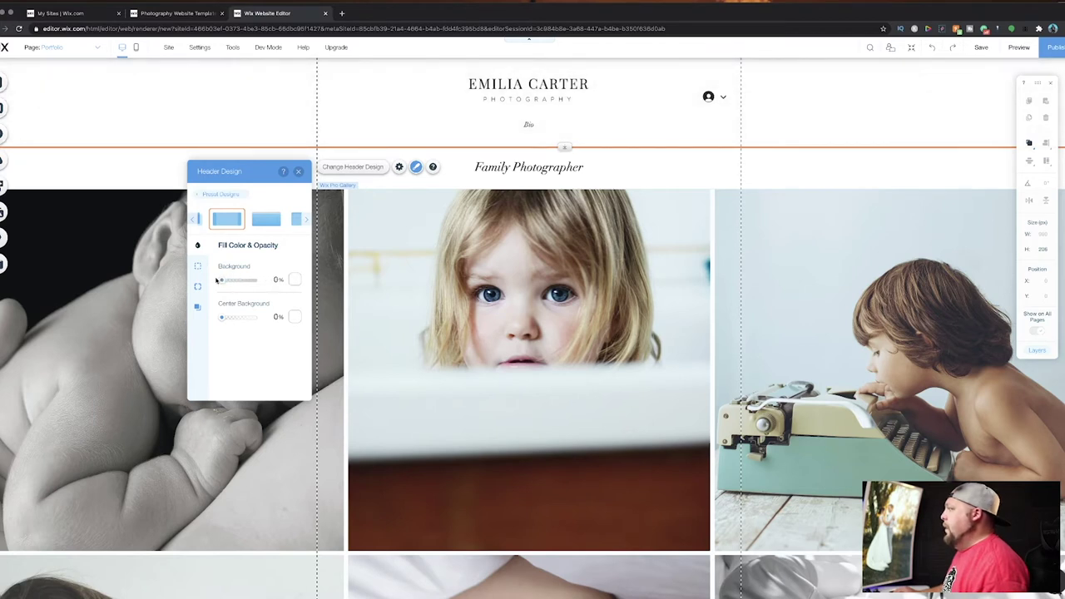
{"action": "left_click", "coordinate": [298, 172]}
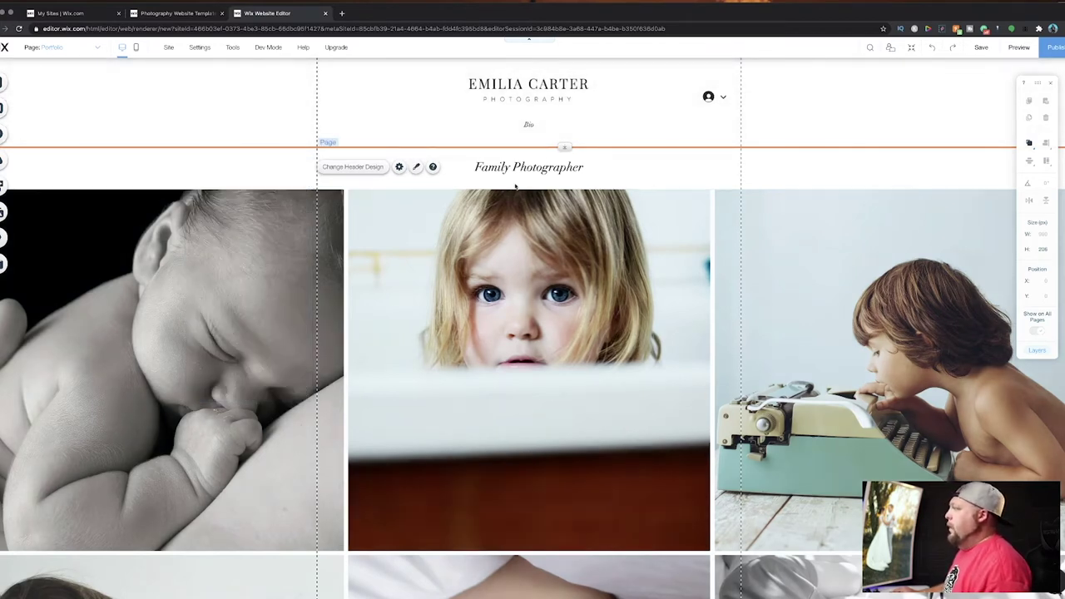
{"action": "left_click", "coordinate": [577, 82]}
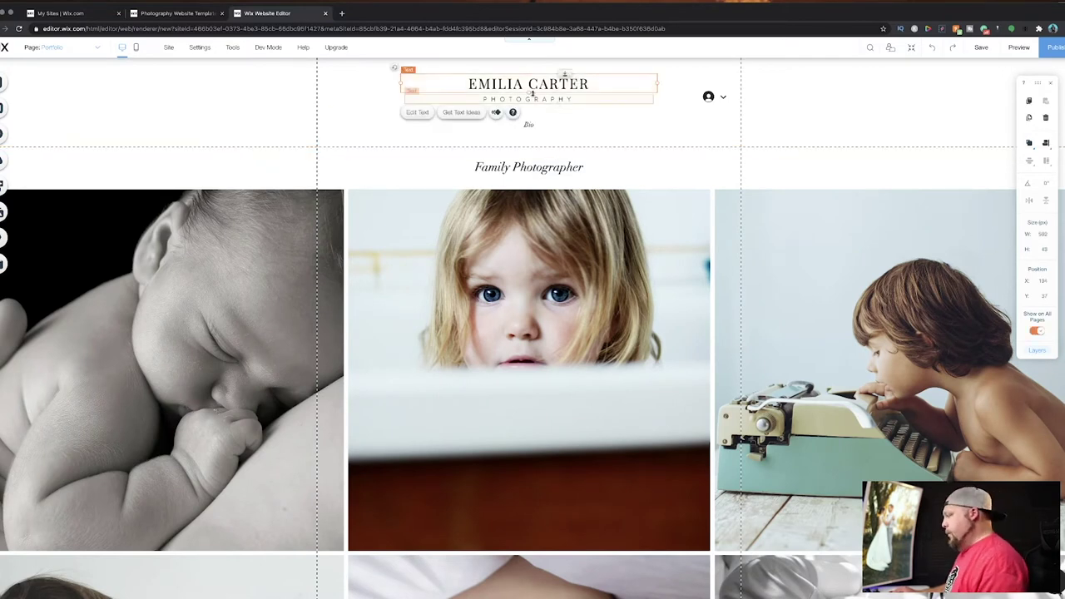
Replace the header's name title with the new photographer's name.
{"action": "left_click_drag", "start_coordinate": [345, 74], "coordinate": [648, 104]}
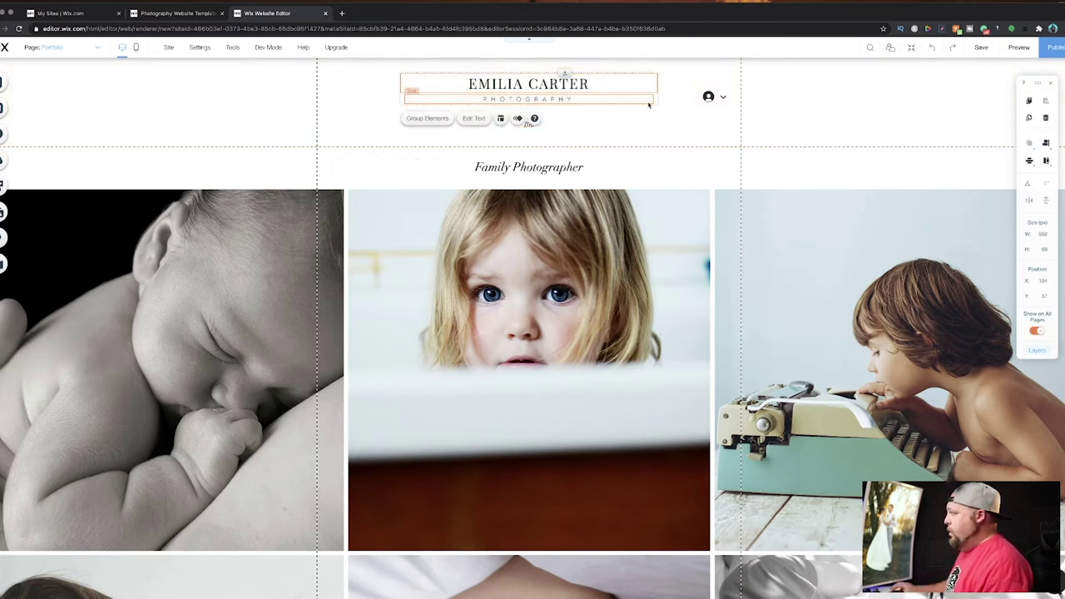
{"action": "left_click", "coordinate": [473, 118]}
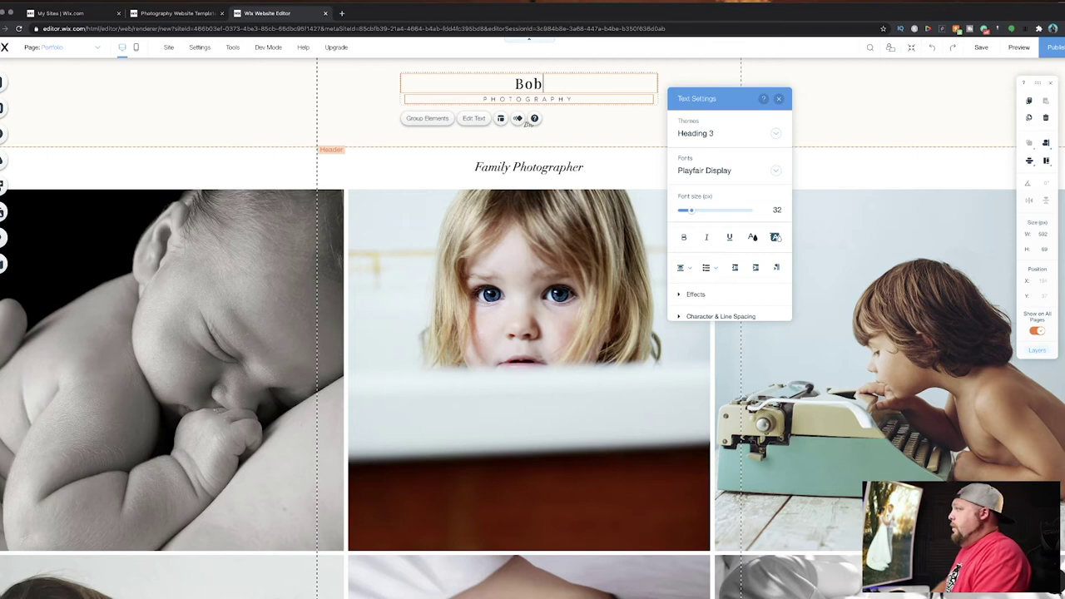
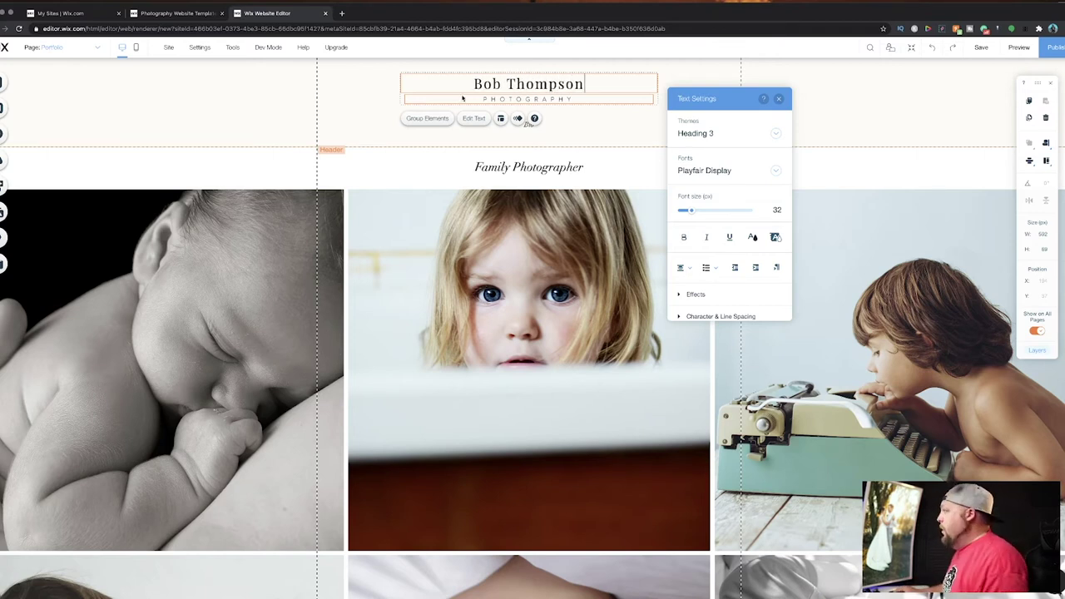
{"action": "left_click", "coordinate": [342, 138]}
Check the title's font in Text Settings, keeping Playfair Display.
{"action": "left_click", "coordinate": [536, 85]}
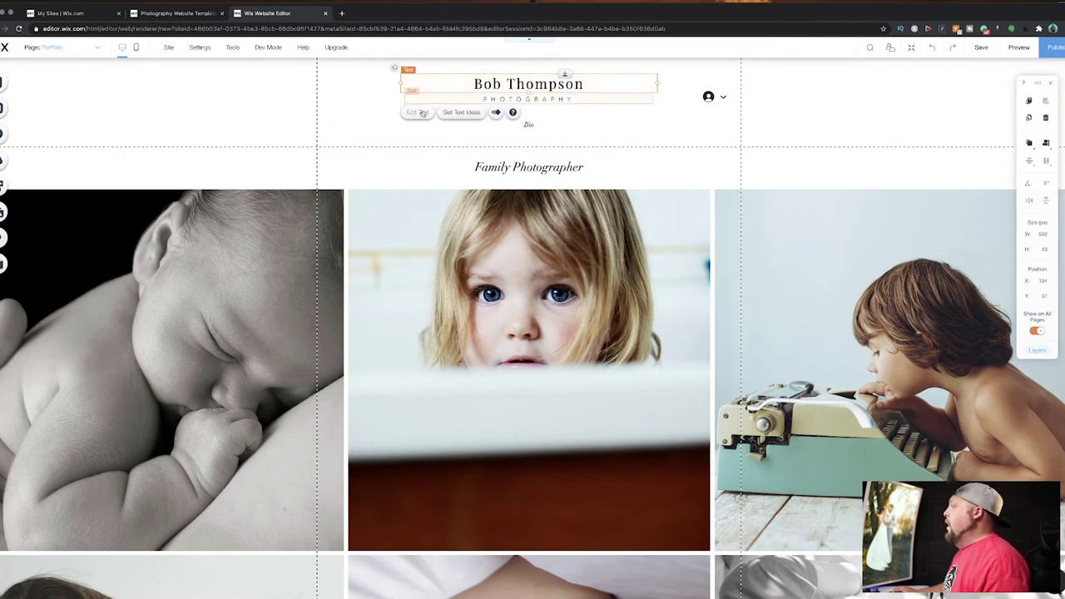
{"action": "left_click", "coordinate": [417, 112]}
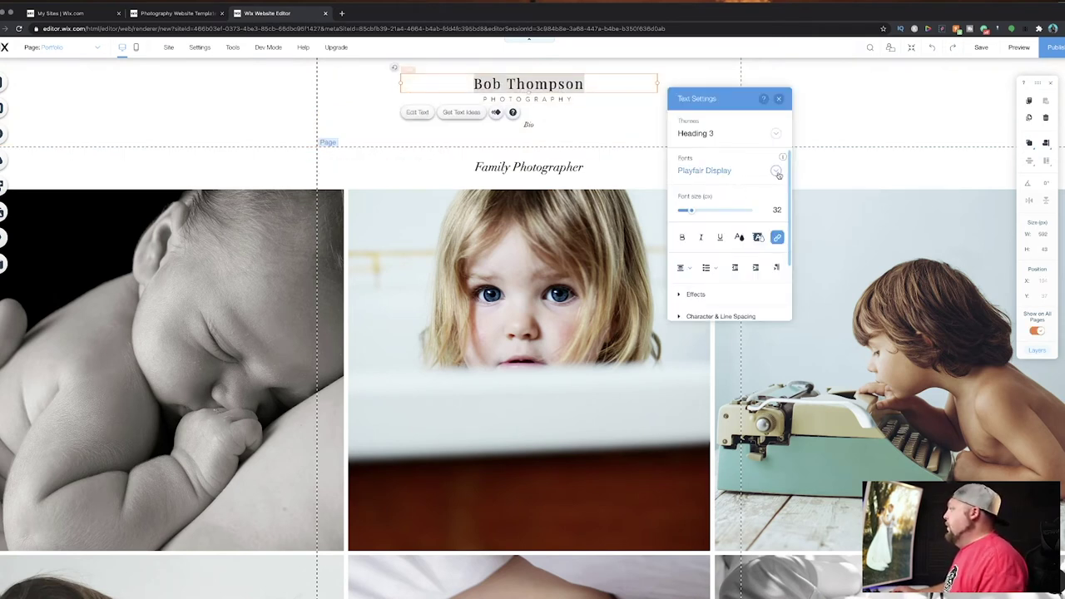
{"action": "left_click", "coordinate": [776, 171]}
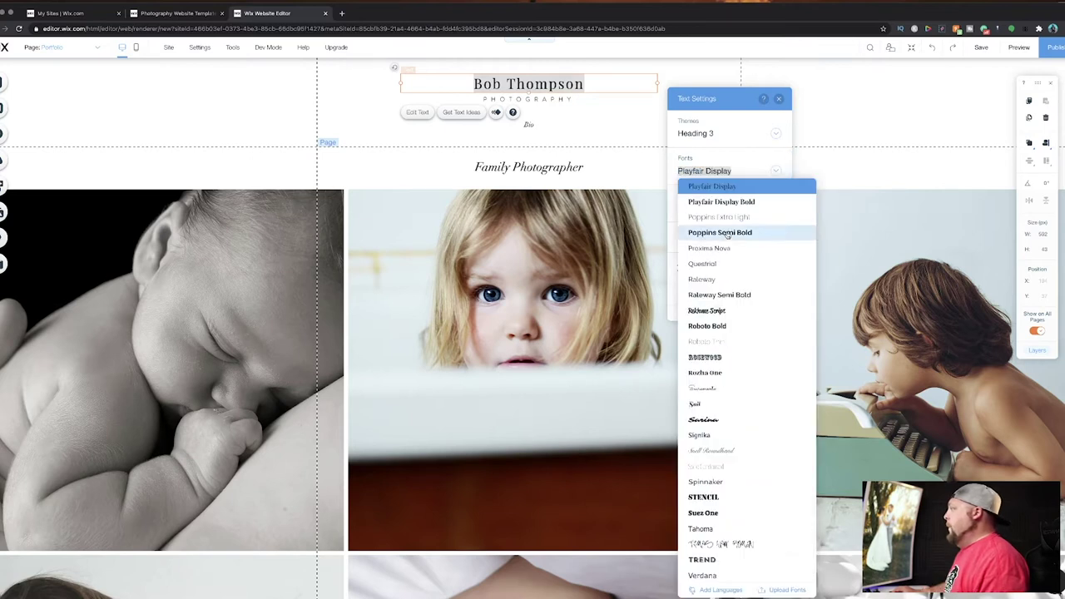
{"action": "left_click", "coordinate": [356, 115]}
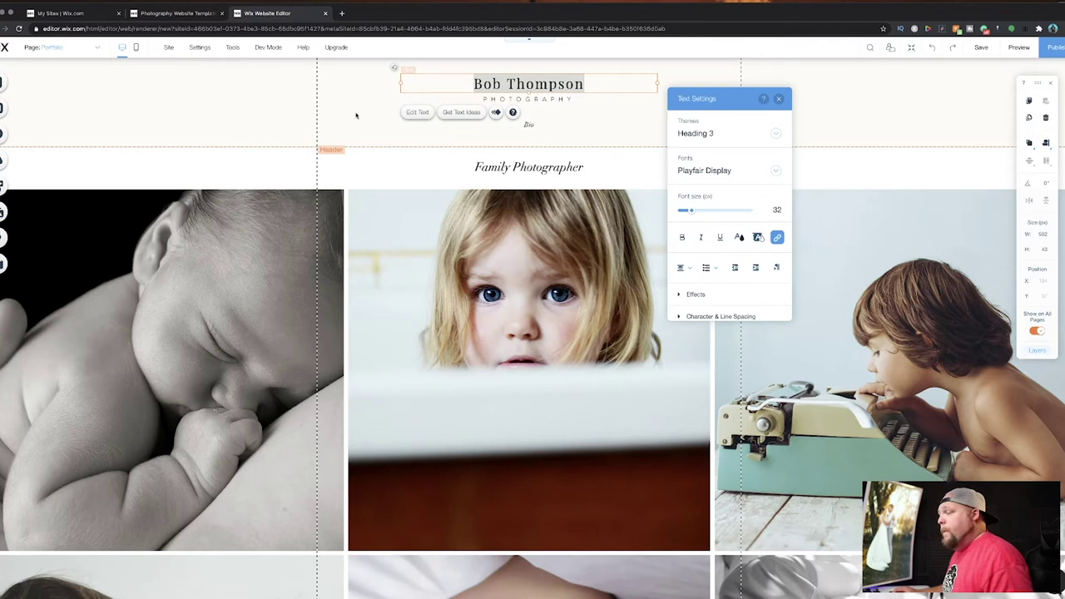
{"action": "left_click", "coordinate": [781, 99]}
{"action": "left_click", "coordinate": [636, 125]}
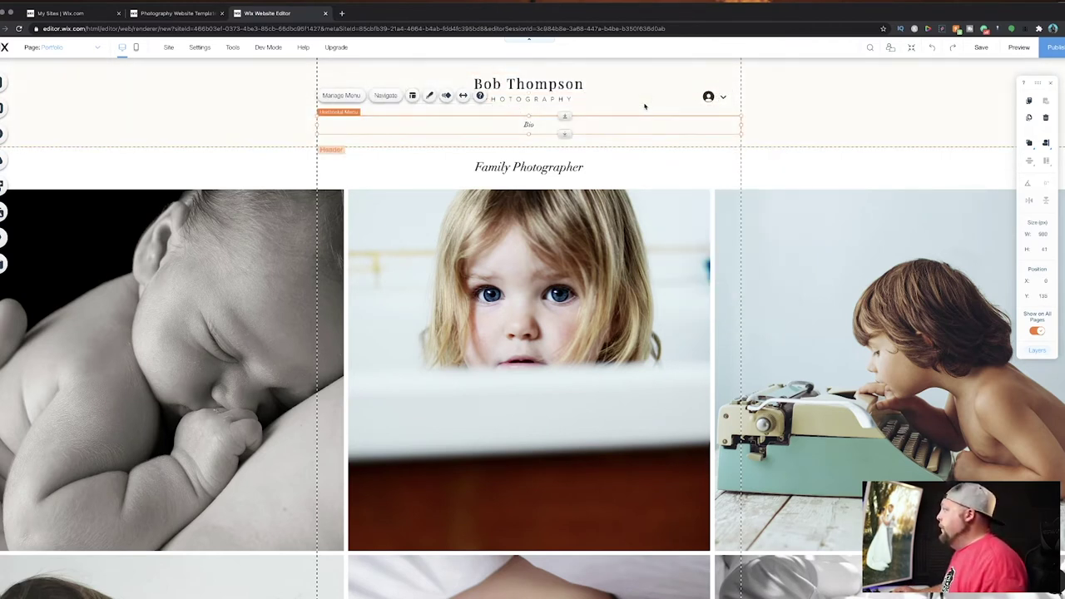
Delete the name title and the login icon from the header.
{"action": "left_click", "coordinate": [646, 104]}
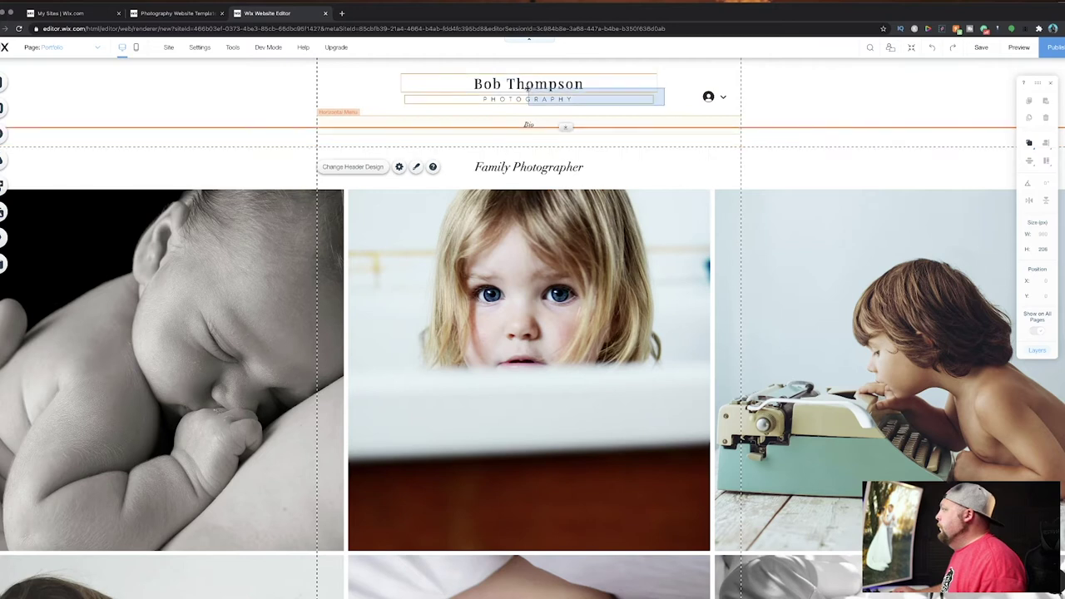
{"action": "left_click", "coordinate": [498, 83]}
{"action": "key", "text": "Delete"}
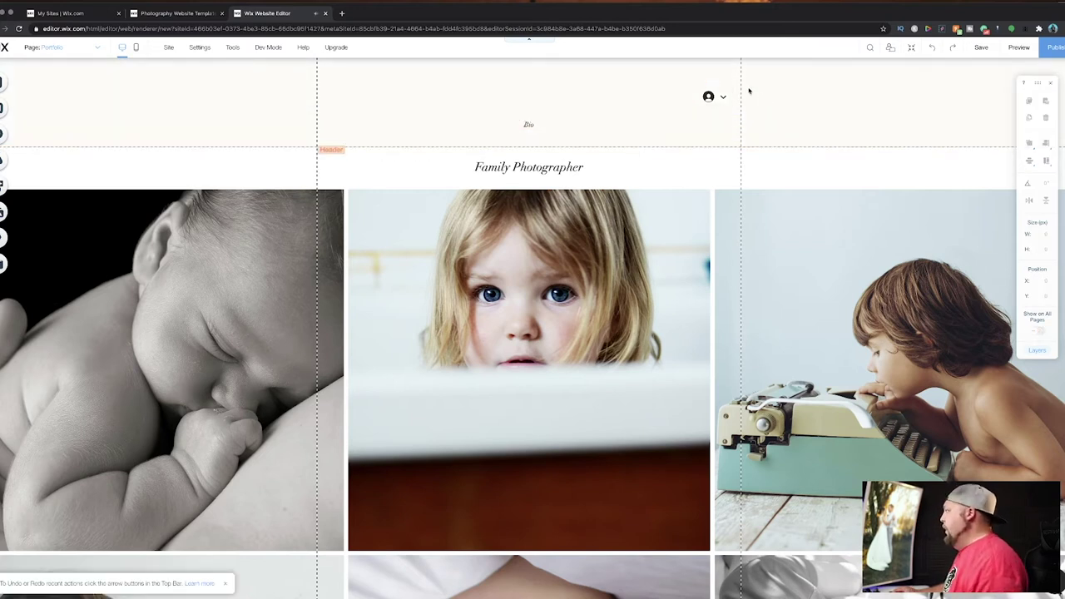
{"action": "left_click", "coordinate": [713, 98]}
{"action": "key", "text": "Delete"}
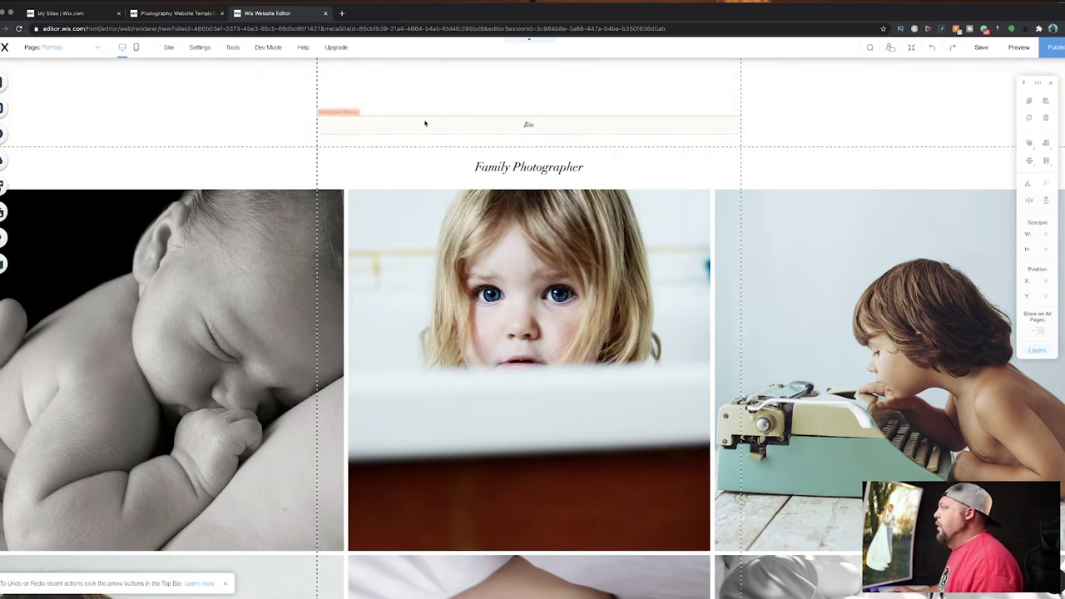
Bring up the Add elements panel on its Text category.
{"action": "left_click", "coordinate": [506, 125]}
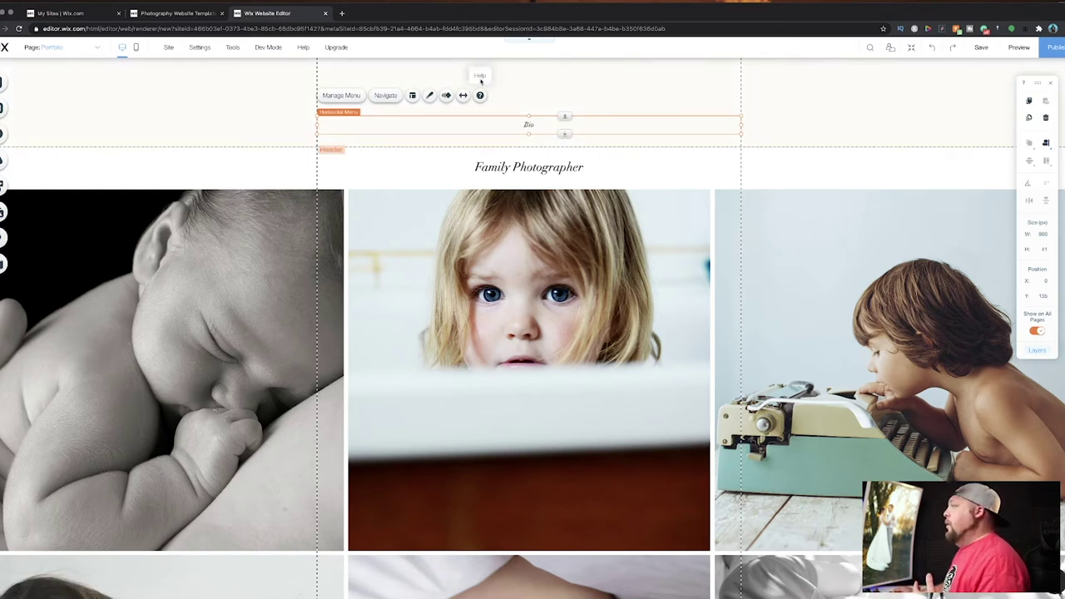
{"action": "left_click", "coordinate": [526, 86]}
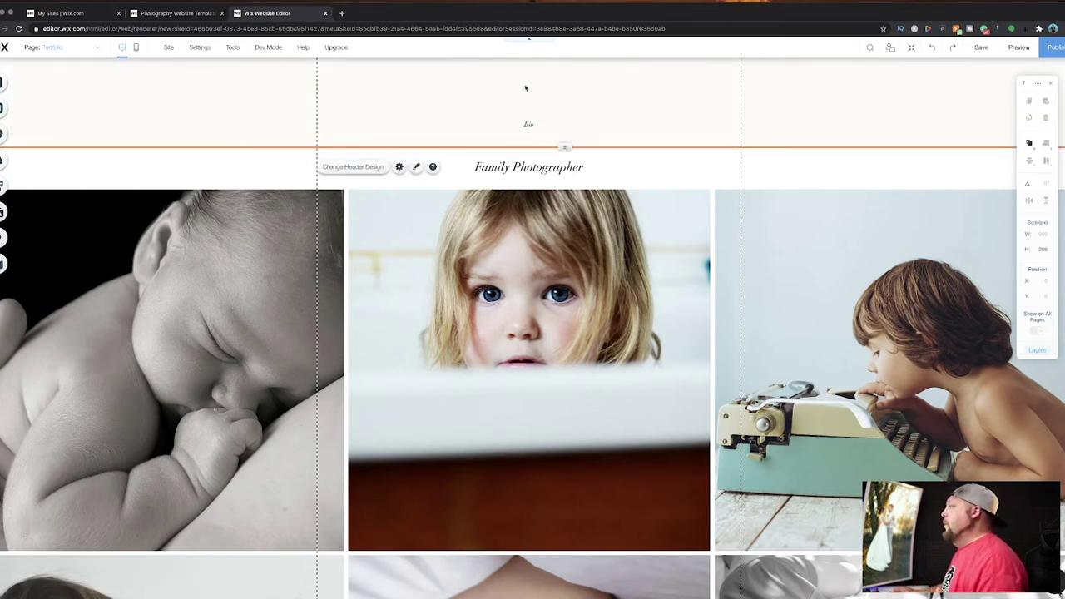
{"action": "left_click", "coordinate": [4, 133]}
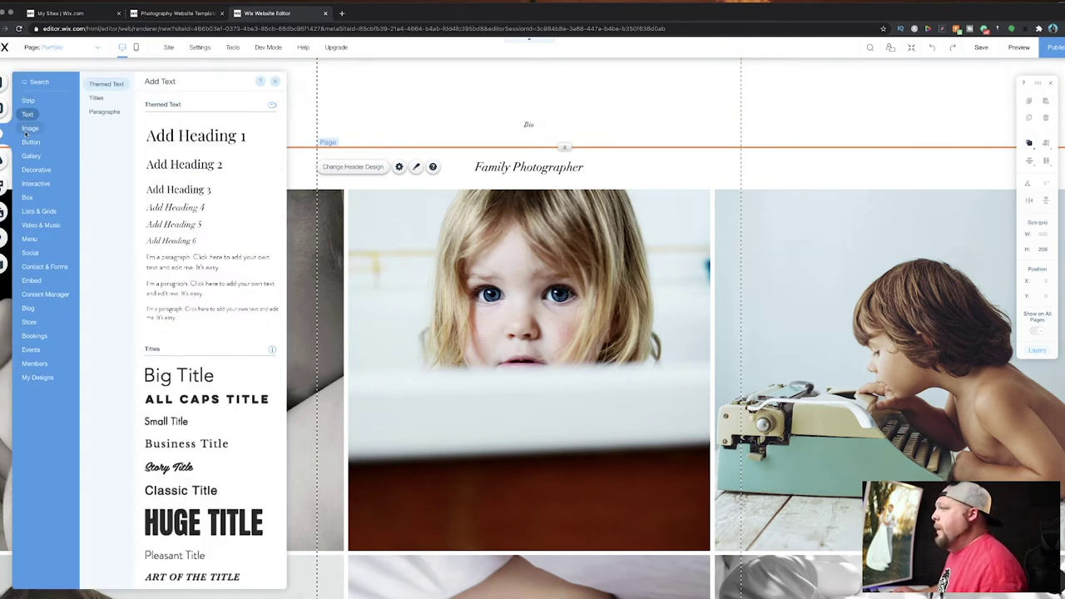
Upload studios-letterhead.png from the YouTube Tutorial folder into My Image Uploads.
{"action": "mouse_move", "coordinate": [27, 132]}
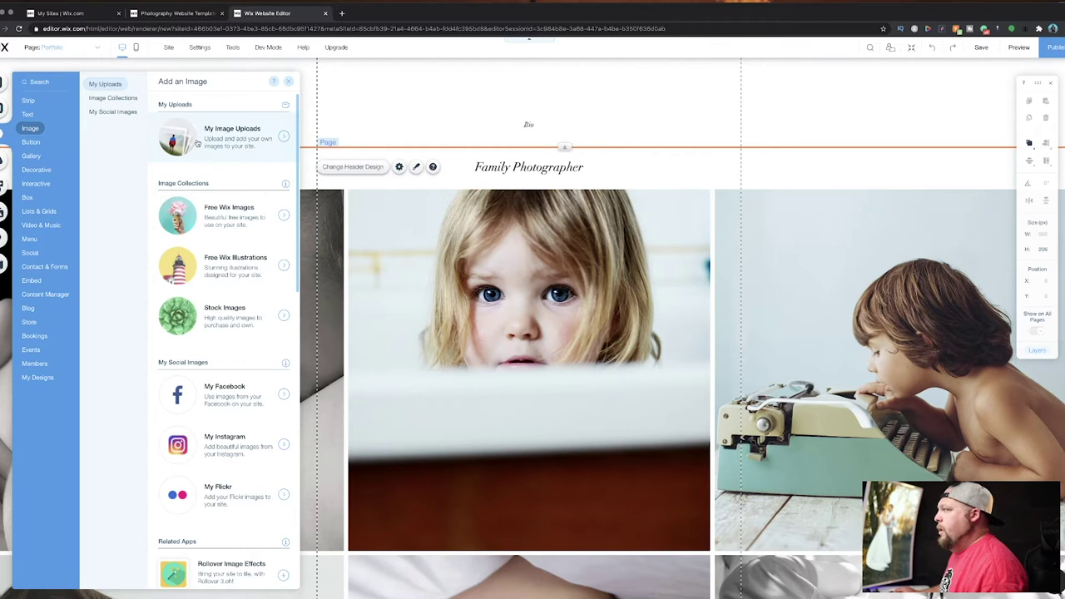
{"action": "left_click", "coordinate": [196, 142]}
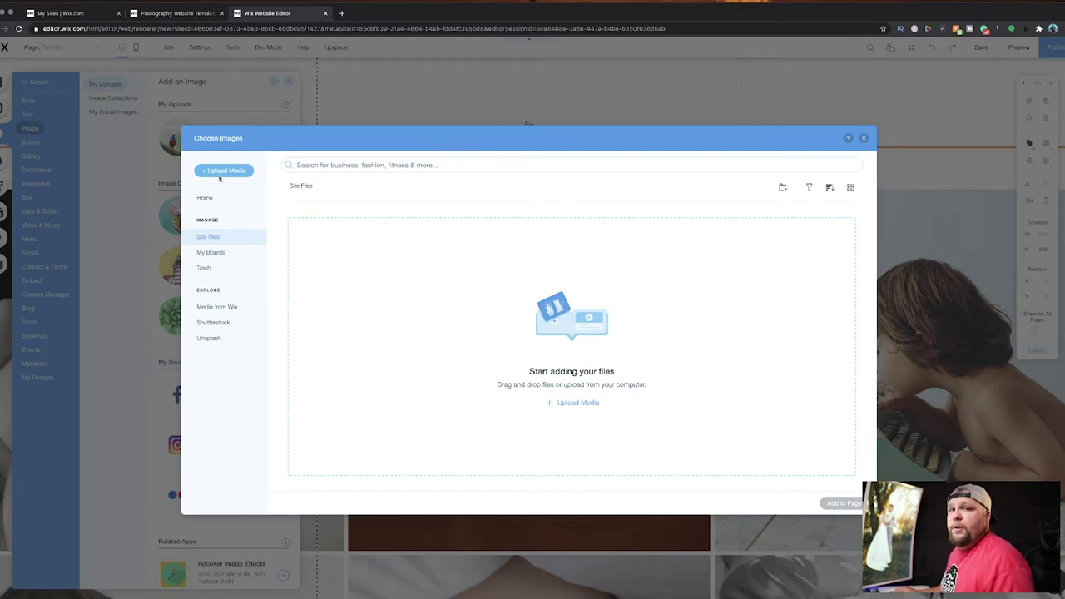
{"action": "left_click", "coordinate": [223, 171]}
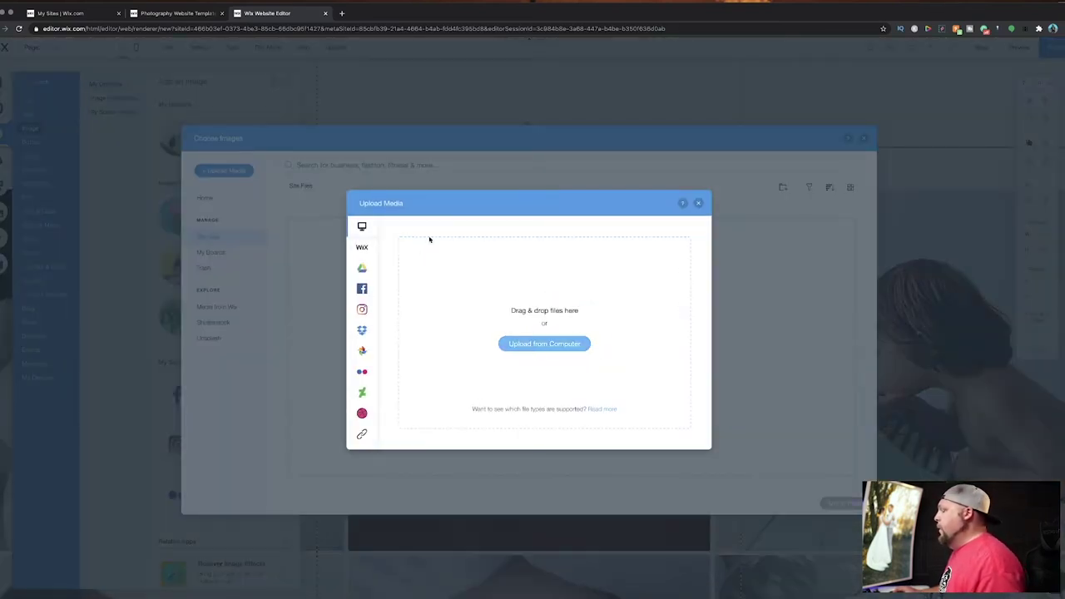
{"action": "left_click", "coordinate": [522, 279]}
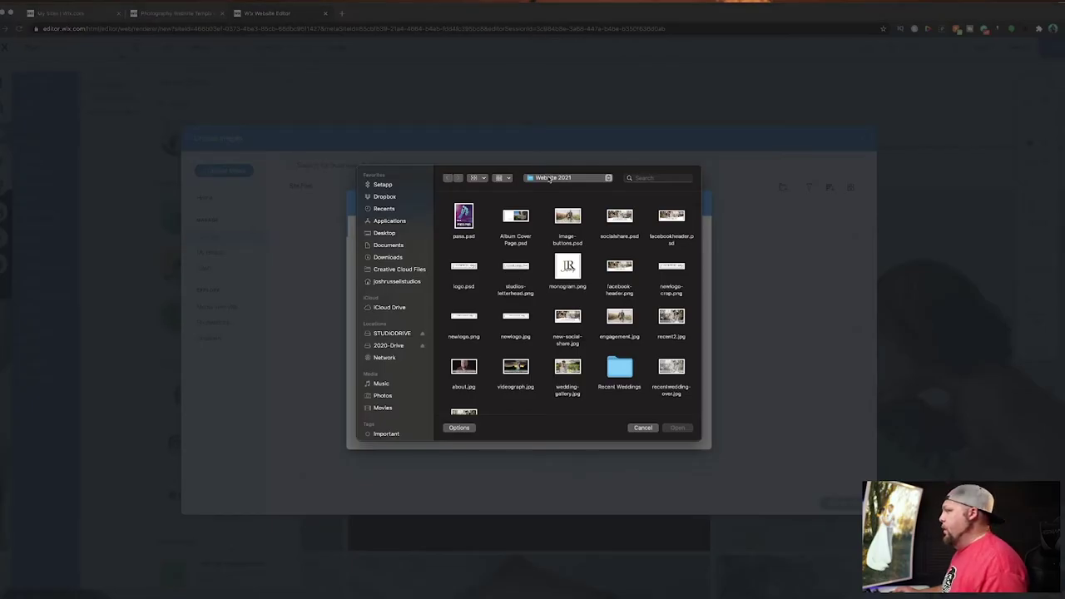
{"action": "left_click", "coordinate": [549, 178]}
{"action": "left_click", "coordinate": [548, 198]}
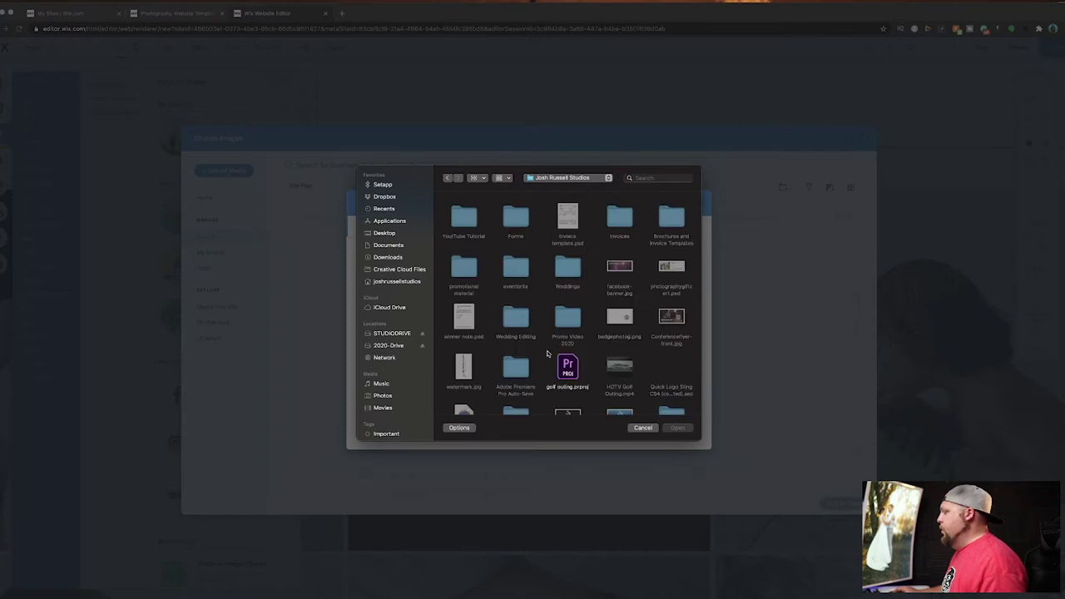
{"action": "left_click", "coordinate": [470, 218]}
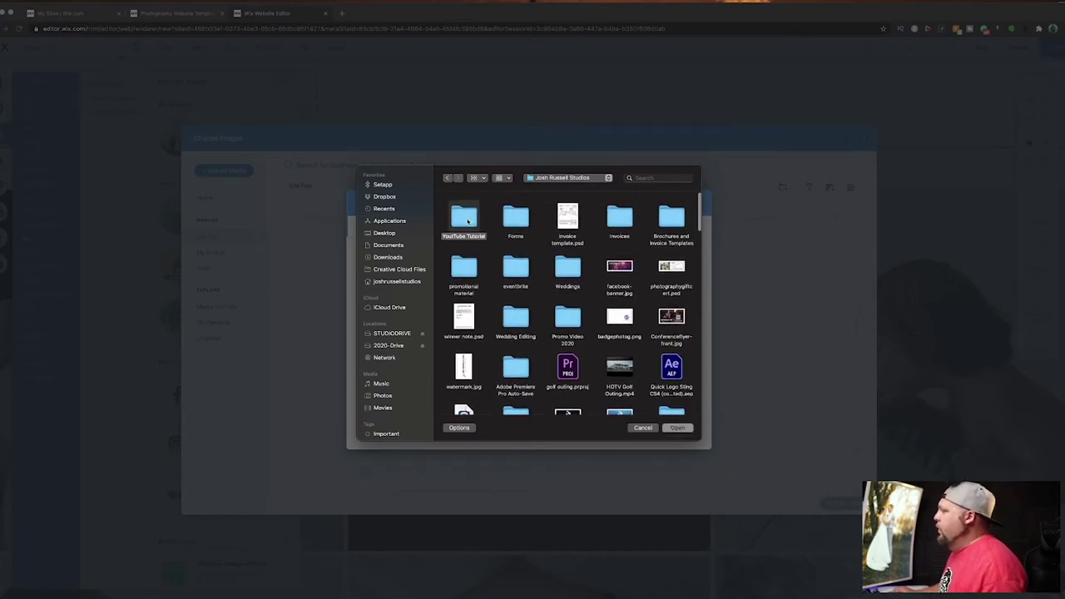
{"action": "double_click", "coordinate": [469, 220]}
{"action": "double_click", "coordinate": [516, 221]}
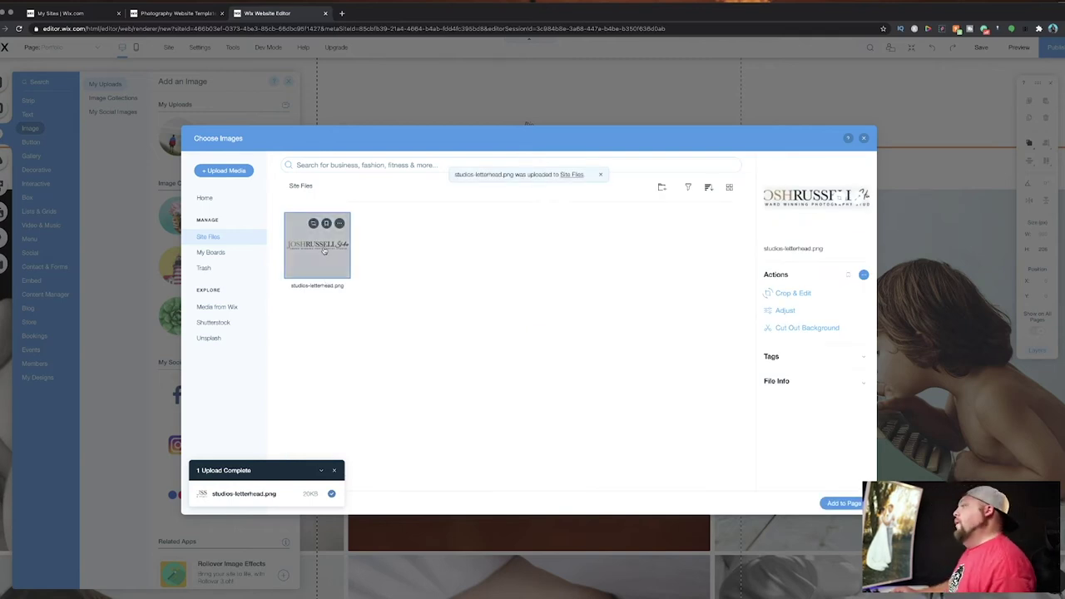
Add the letterhead logo to the page and move it up into the header.
{"action": "left_click", "coordinate": [844, 503]}
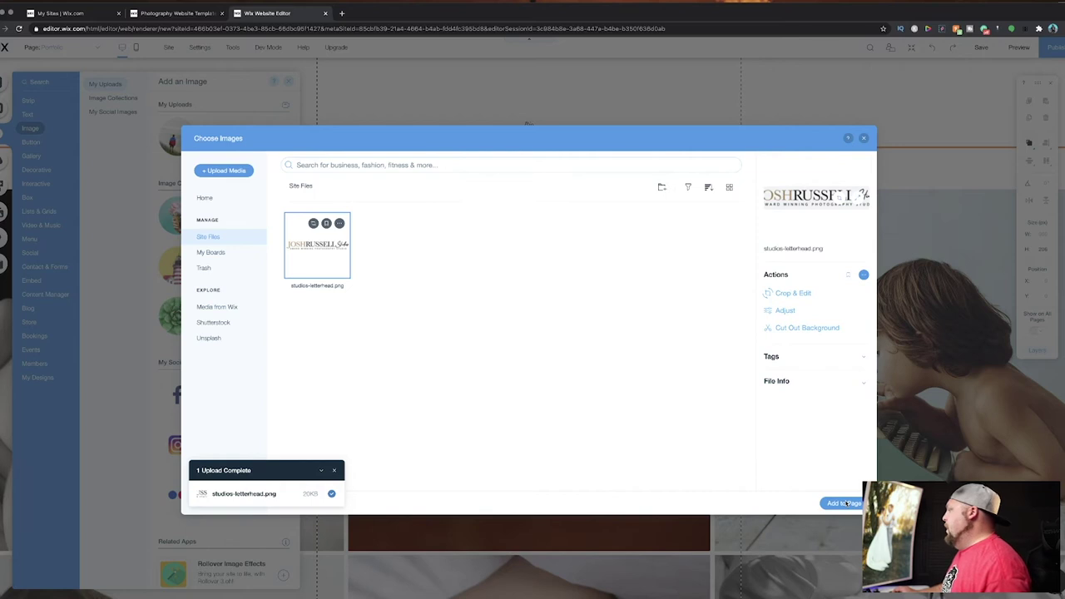
{"action": "left_click_drag", "start_coordinate": [531, 337], "coordinate": [522, 95]}
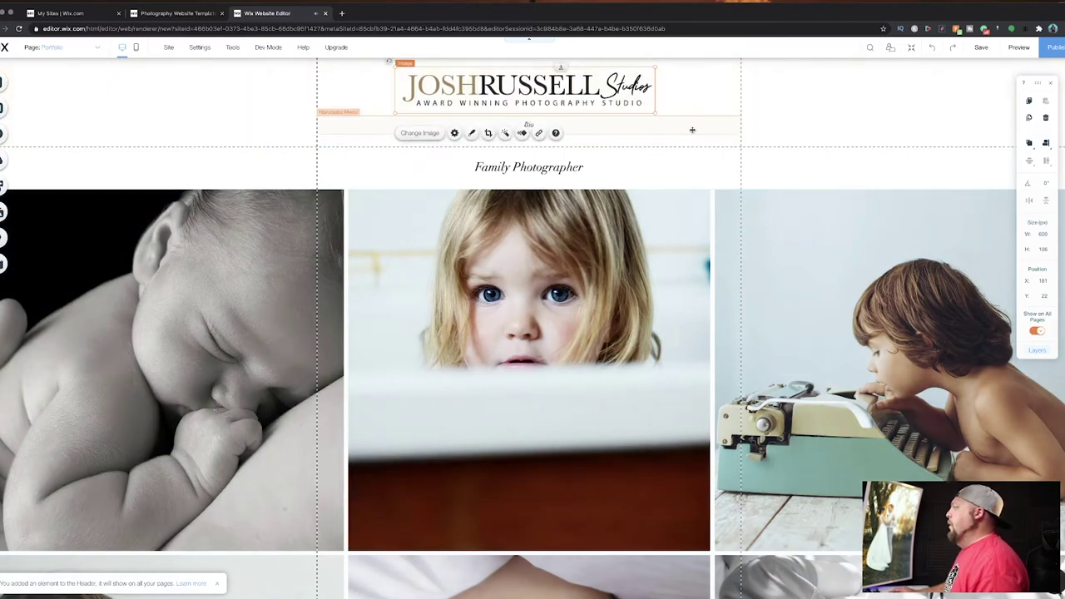
{"action": "left_click", "coordinate": [691, 130]}
Change the Family Photographer heading to 'Wisconsin Based award winning wedding photographer.'.
{"action": "left_click", "coordinate": [836, 111]}
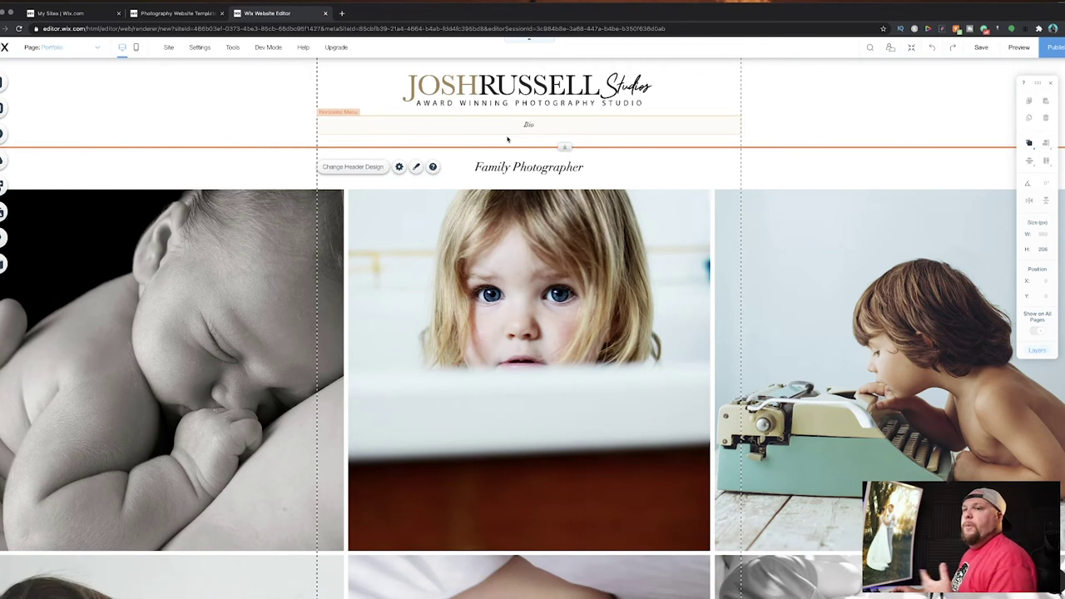
{"action": "left_click", "coordinate": [534, 169]}
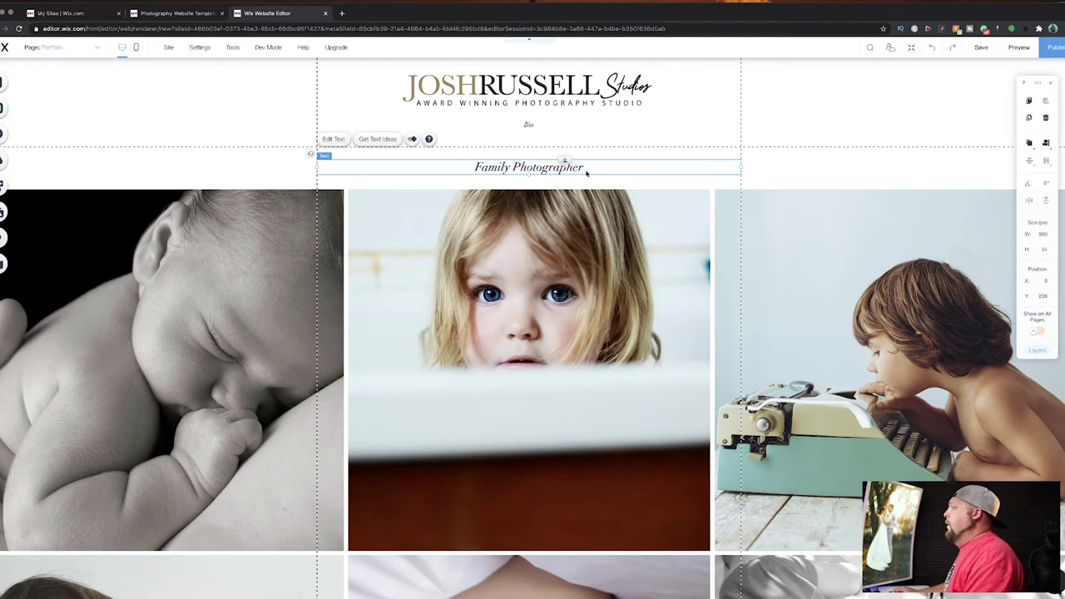
{"action": "left_click", "coordinate": [335, 140]}
{"action": "type", "text": "Wisconsin"}
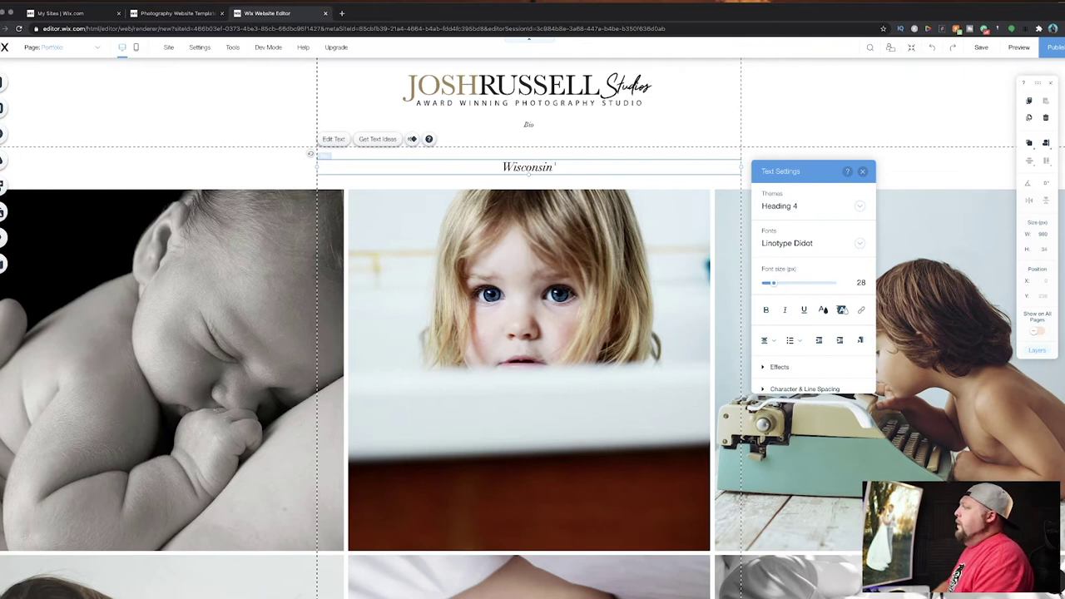
{"action": "key", "text": "BackSpace"}
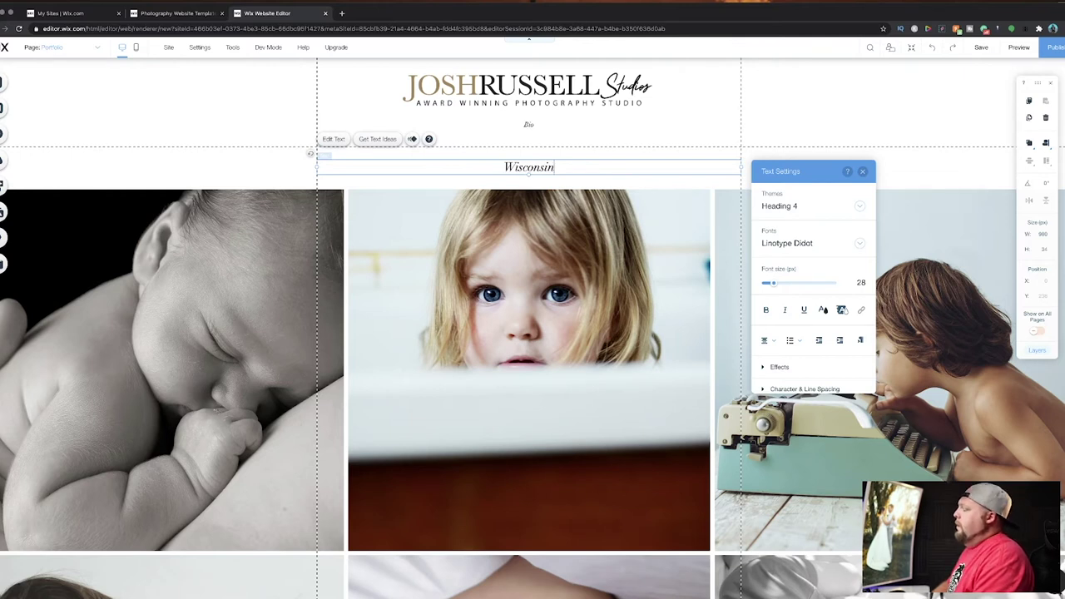
{"action": "type", "text": "Based award winning wedding"}
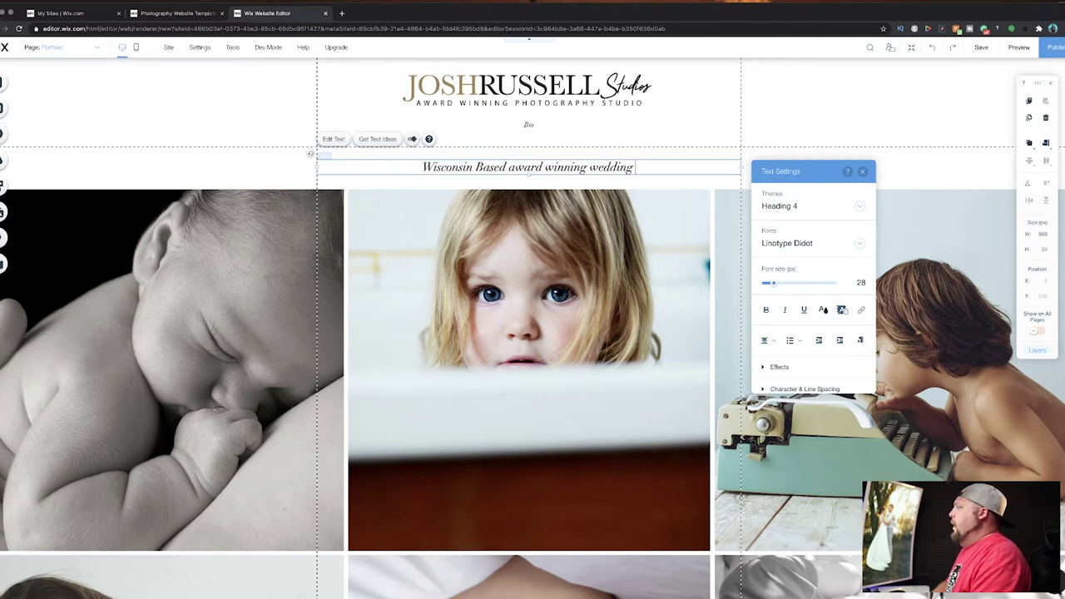
{"action": "type", "text": " photographer."}
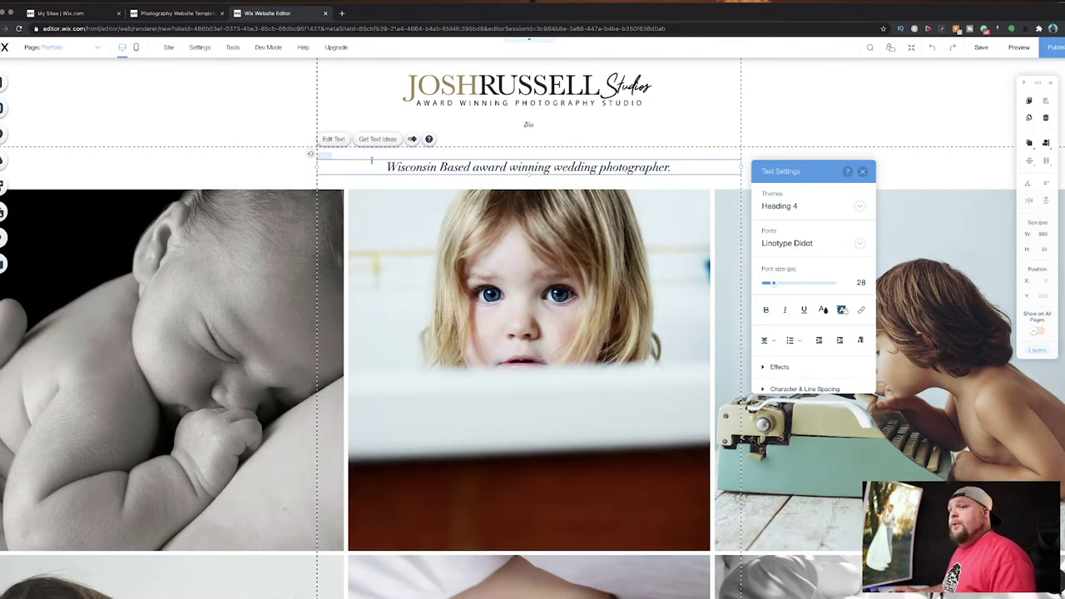
{"action": "left_click_drag", "start_coordinate": [389, 167], "coordinate": [674, 169]}
{"action": "left_click", "coordinate": [681, 182]}
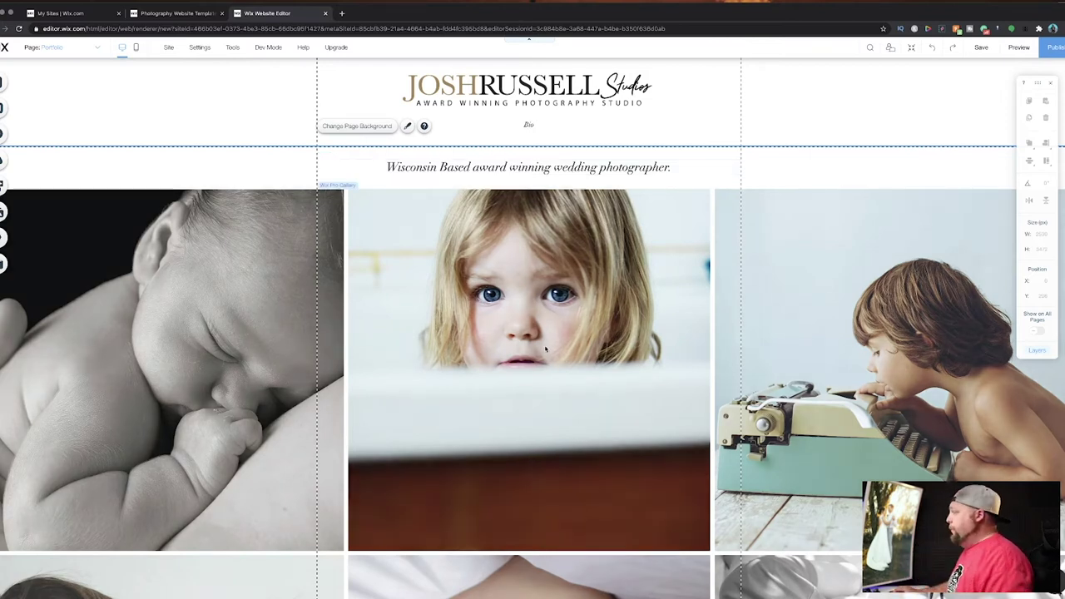
Select the Pro Gallery and open Manage Media to view its twelve template photos.
{"action": "scroll", "coordinate": [547, 286], "scroll_direction": "down", "scroll_amount": 15}
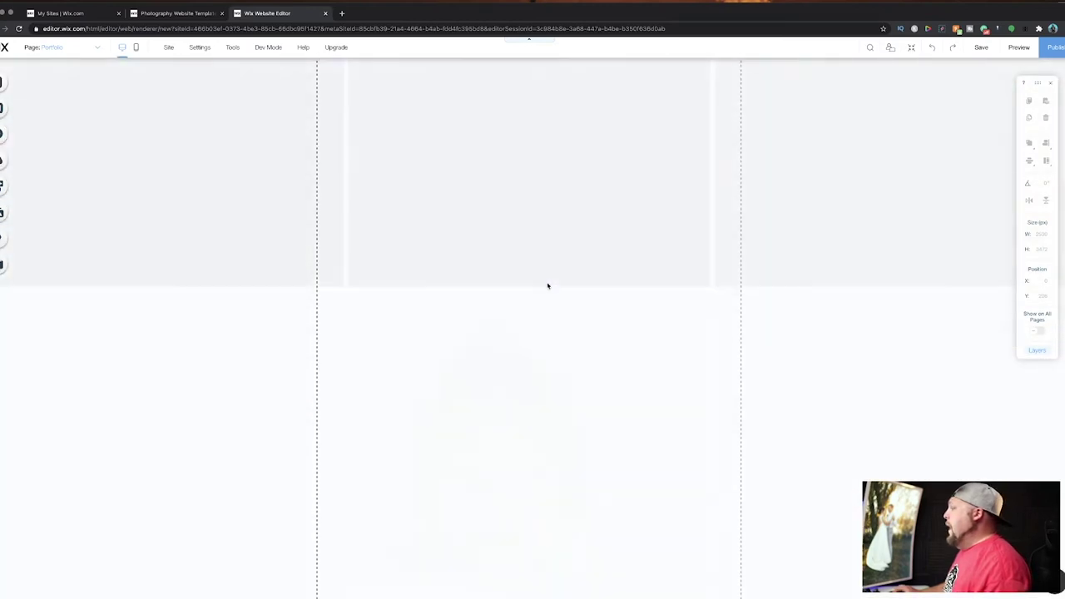
{"action": "scroll", "coordinate": [547, 286], "scroll_direction": "up", "scroll_amount": 15}
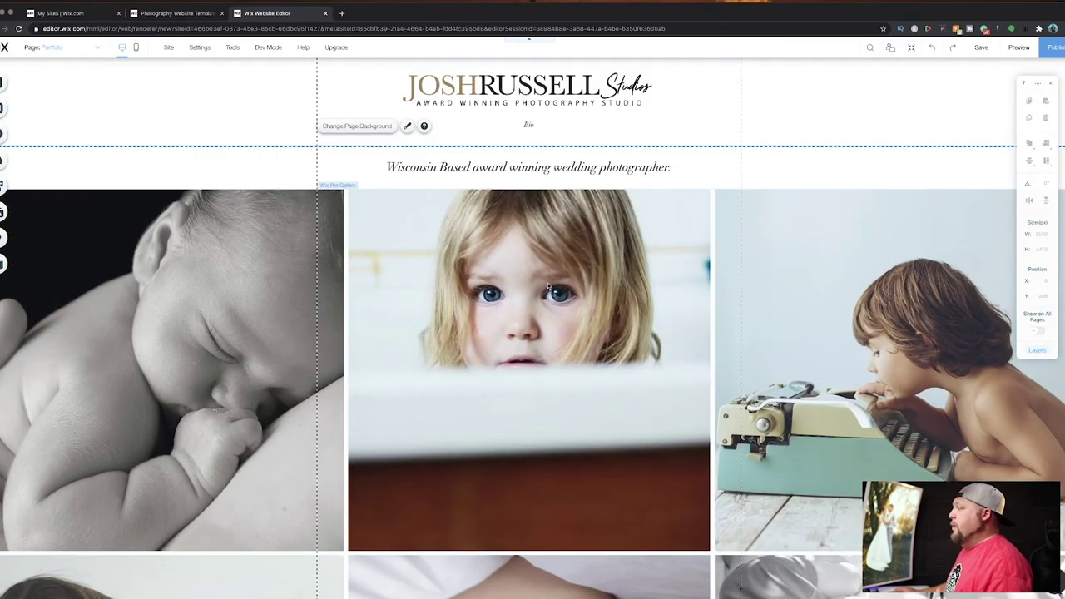
{"action": "left_click", "coordinate": [516, 359]}
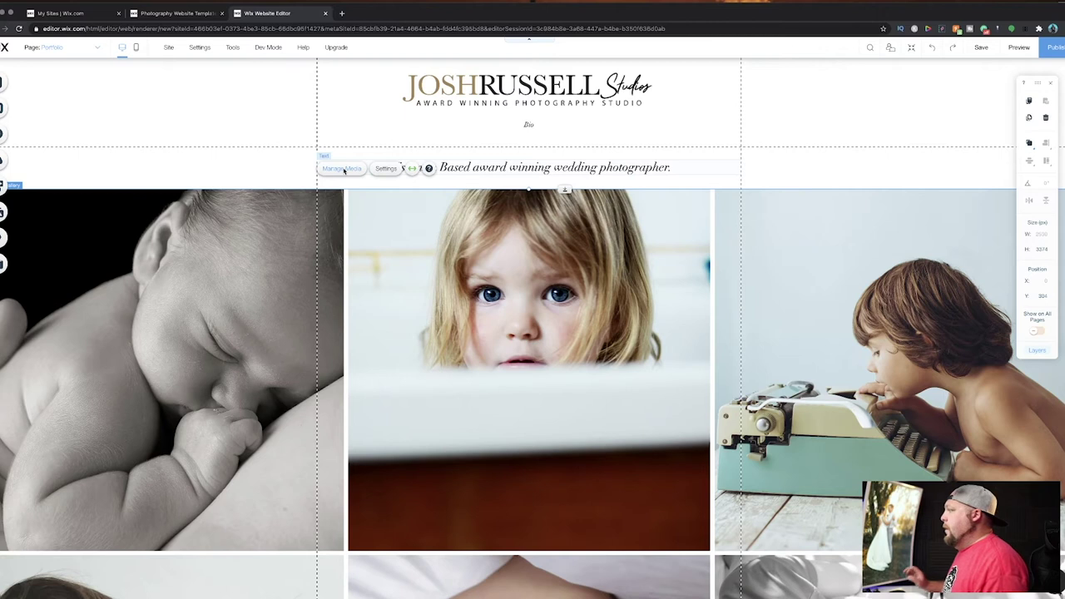
{"action": "left_click", "coordinate": [343, 170]}
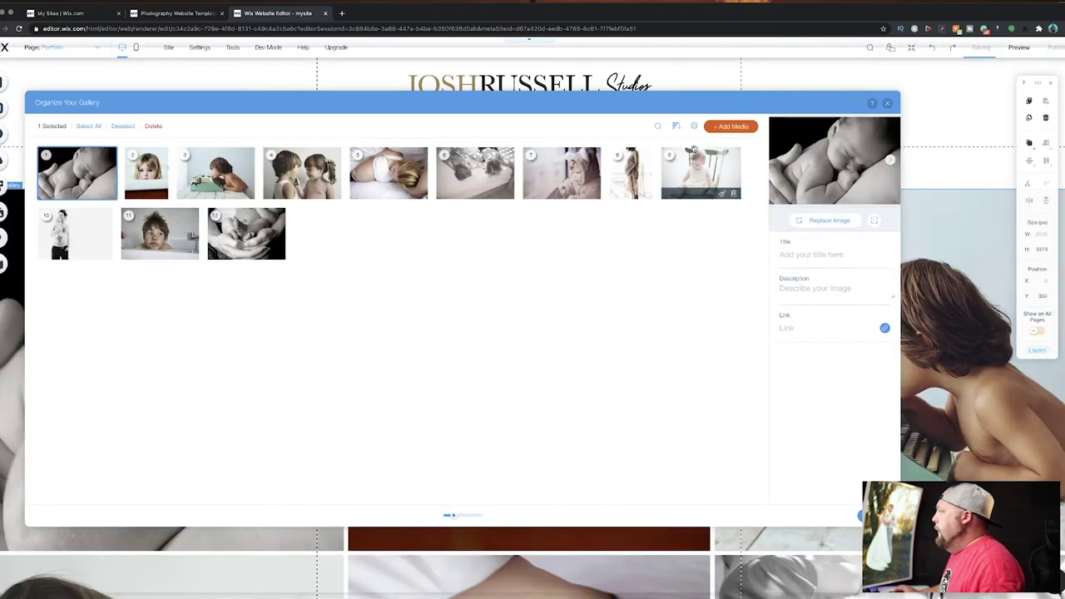
Delete all the gallery's template photos and choose to add new images.
{"action": "left_click", "coordinate": [88, 126]}
{"action": "left_click", "coordinate": [140, 128]}
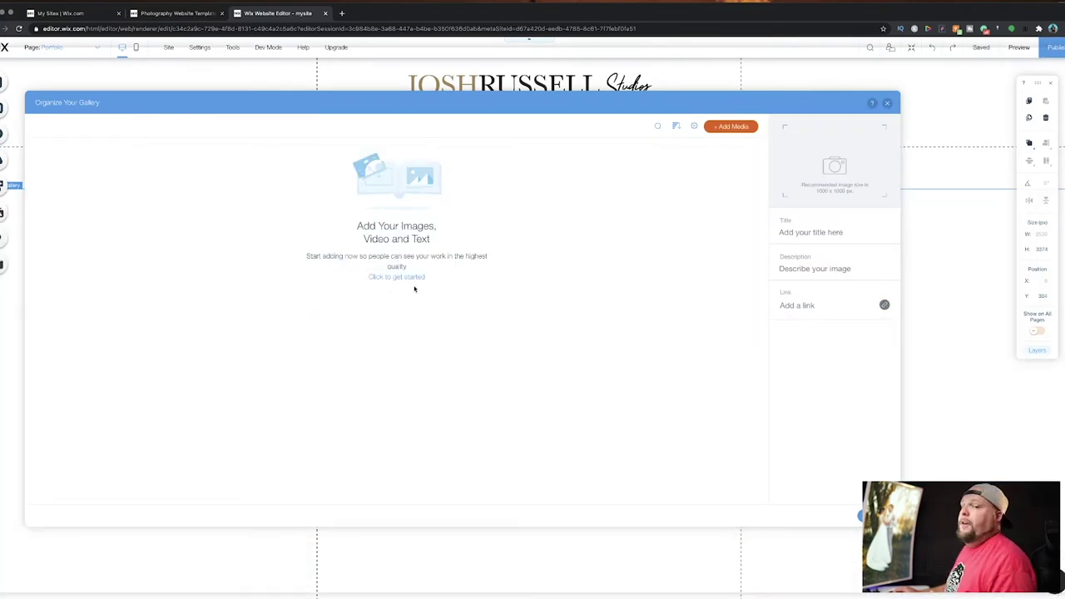
{"action": "left_click", "coordinate": [722, 127]}
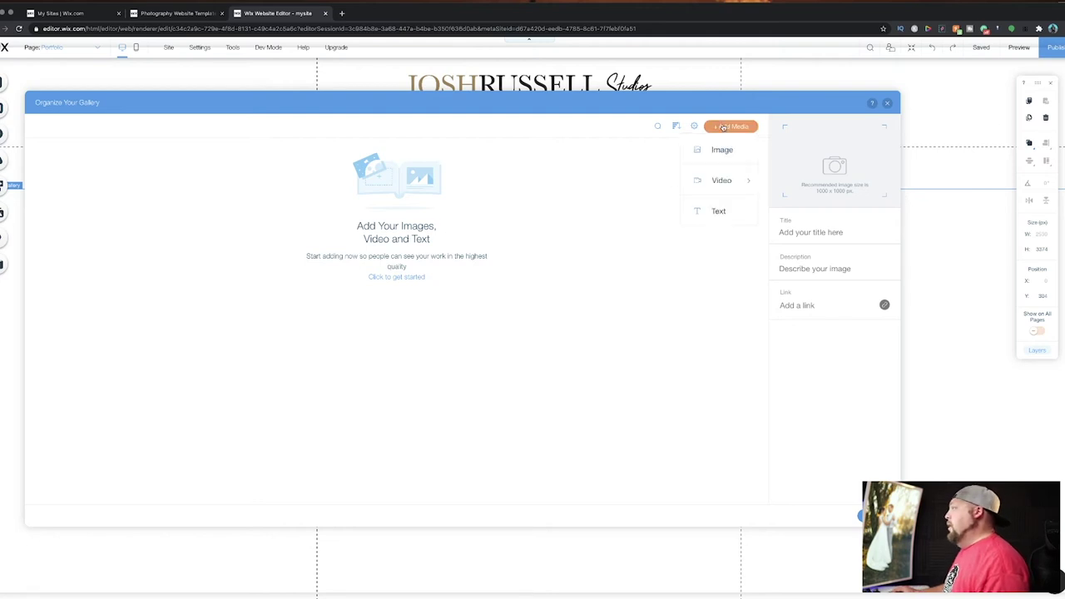
{"action": "left_click", "coordinate": [715, 149]}
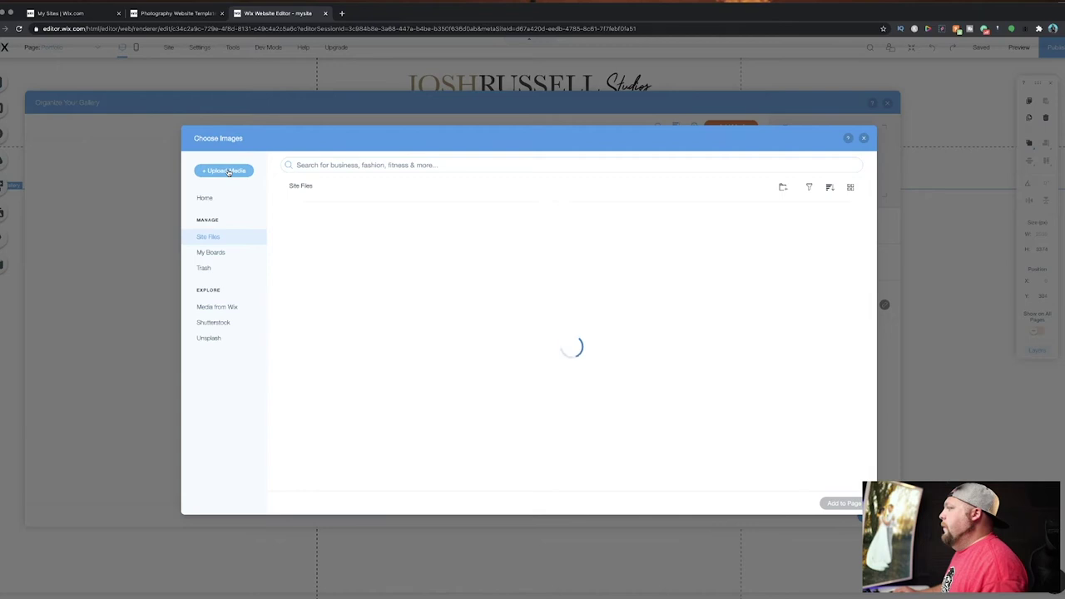
Upload six wedding JPGs from the computer, including DSC07248, DSC07058, DSC07699 and DSC08248.
{"action": "left_click", "coordinate": [225, 170]}
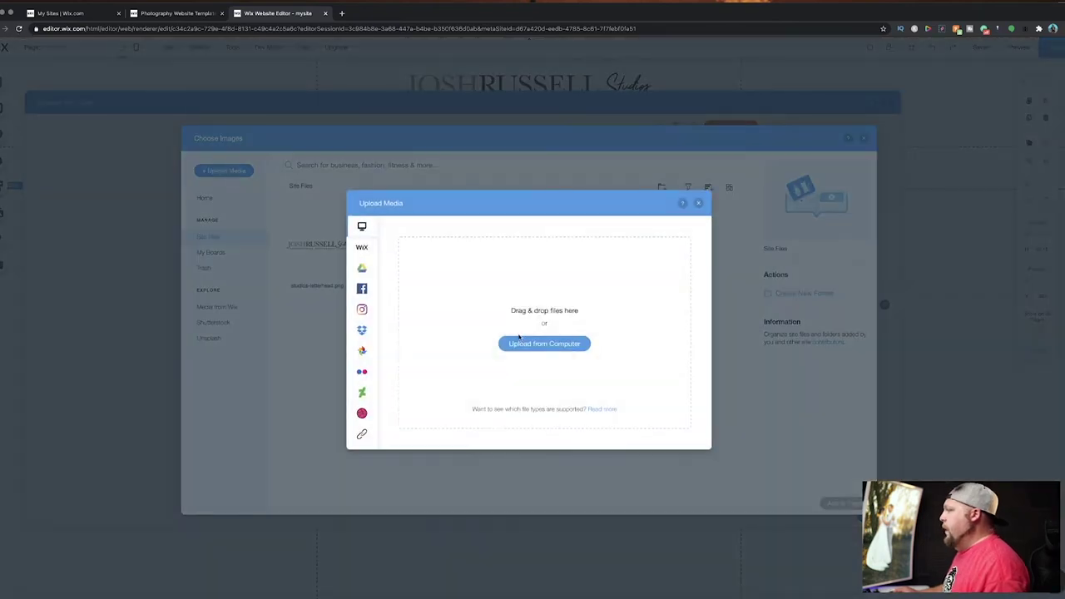
{"action": "left_click", "coordinate": [547, 343]}
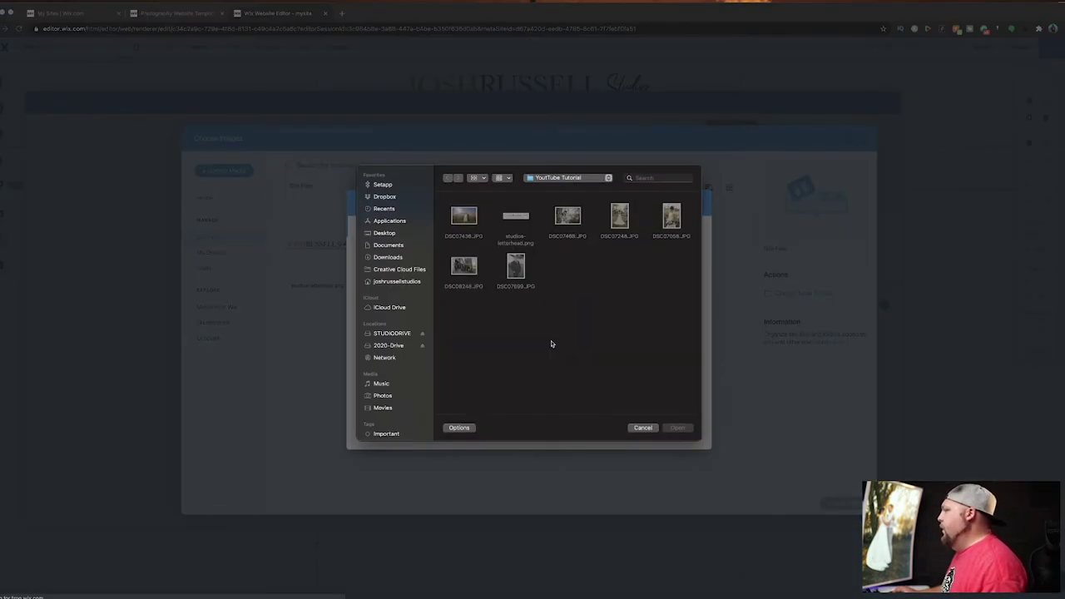
{"action": "left_click", "coordinate": [571, 230], "text": "super"}
{"action": "left_click", "coordinate": [620, 218], "text": "super"}
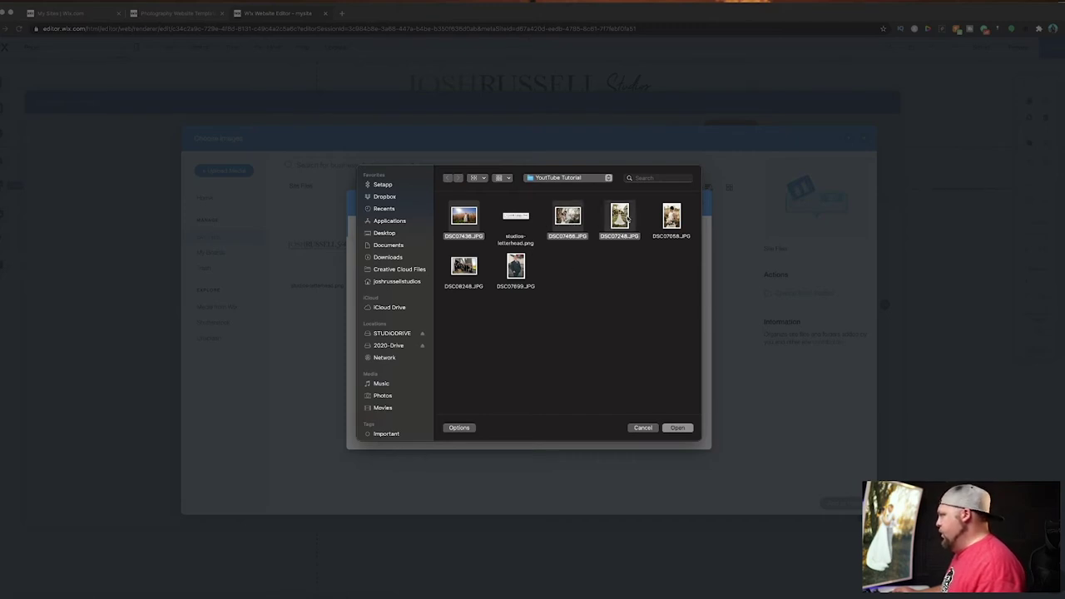
{"action": "left_click", "coordinate": [670, 218], "text": "super"}
{"action": "left_click", "coordinate": [518, 272], "text": "super"}
{"action": "left_click", "coordinate": [468, 272], "text": "super"}
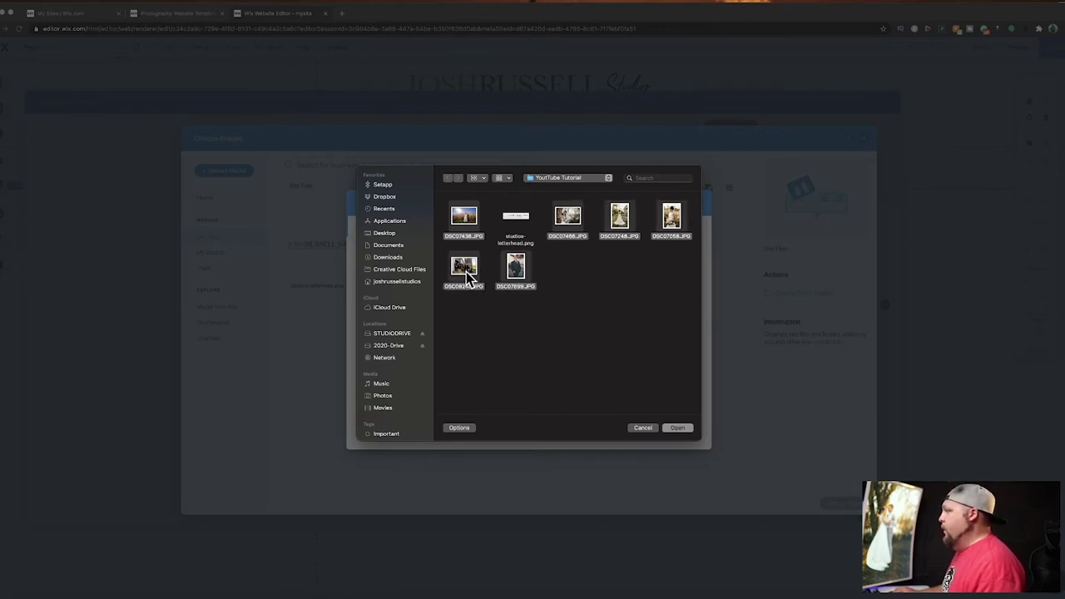
{"action": "left_click", "coordinate": [678, 428]}
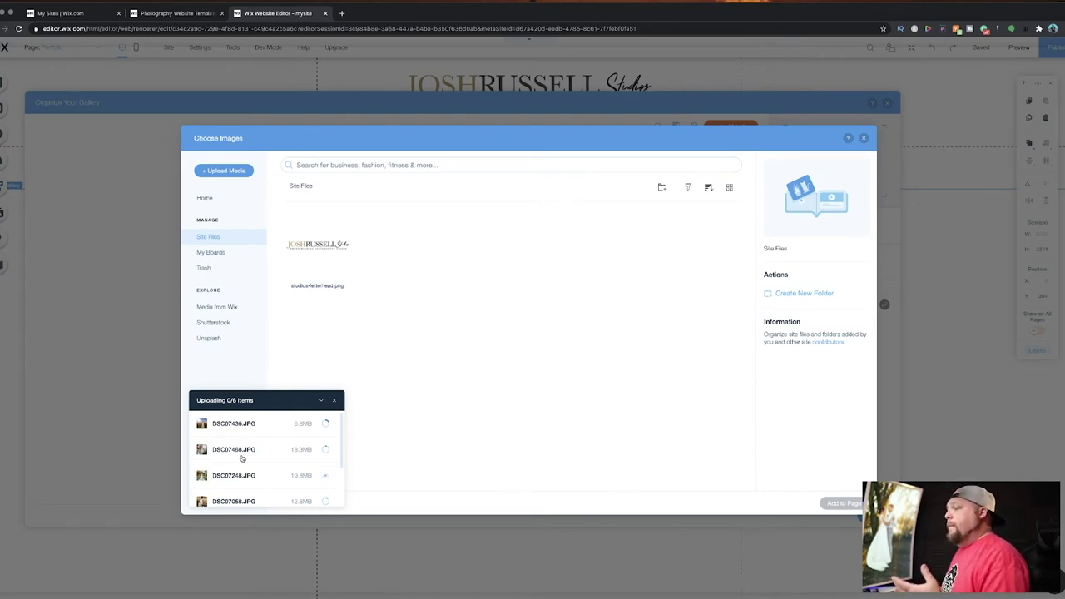
{"action": "scroll", "coordinate": [298, 459], "scroll_direction": "down", "scroll_amount": 2}
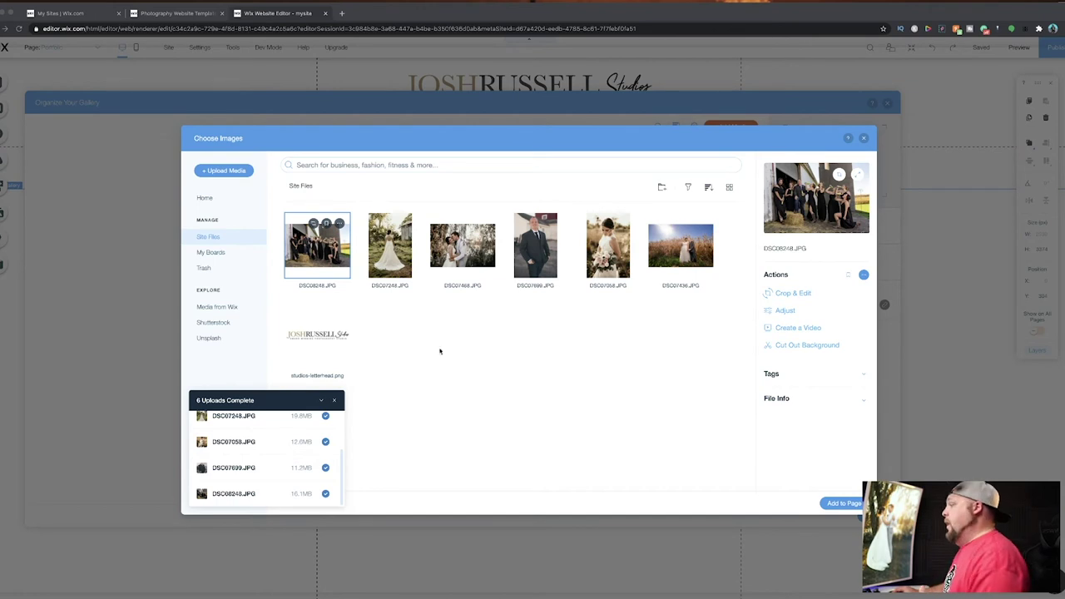
Dismiss the upload list once all six wedding photos show as uploaded.
{"action": "left_click", "coordinate": [335, 400]}
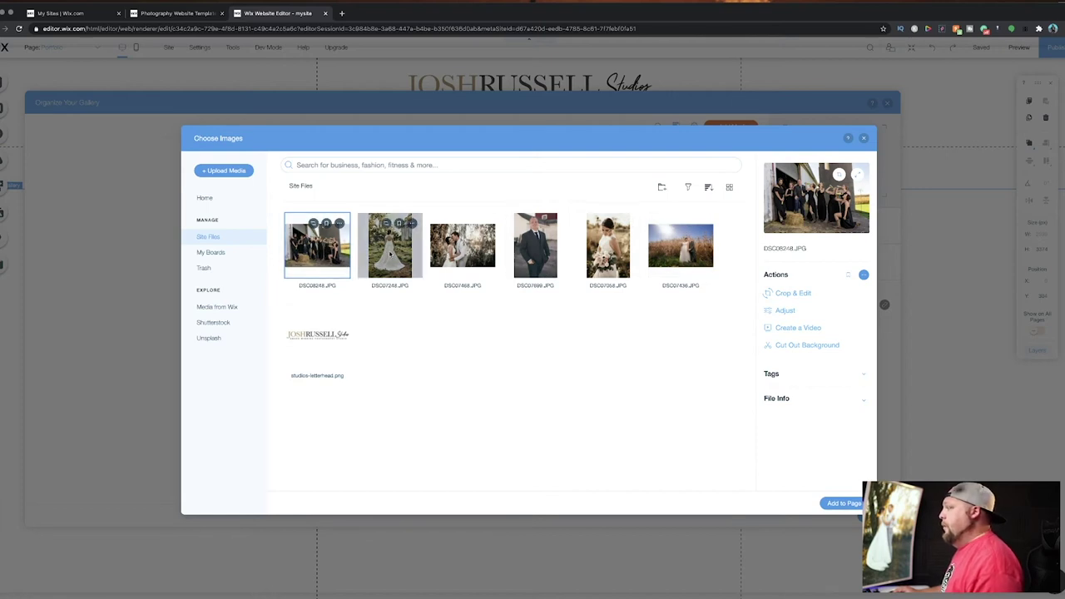
Multi-select the six uploaded wedding photos in Site Files and add them to the Pro Gallery.
{"action": "left_click", "coordinate": [389, 254], "text": "shift"}
{"action": "left_click", "coordinate": [465, 252], "text": "shift"}
{"action": "left_click", "coordinate": [544, 251], "text": "shift"}
{"action": "left_click", "coordinate": [600, 252], "text": "shift"}
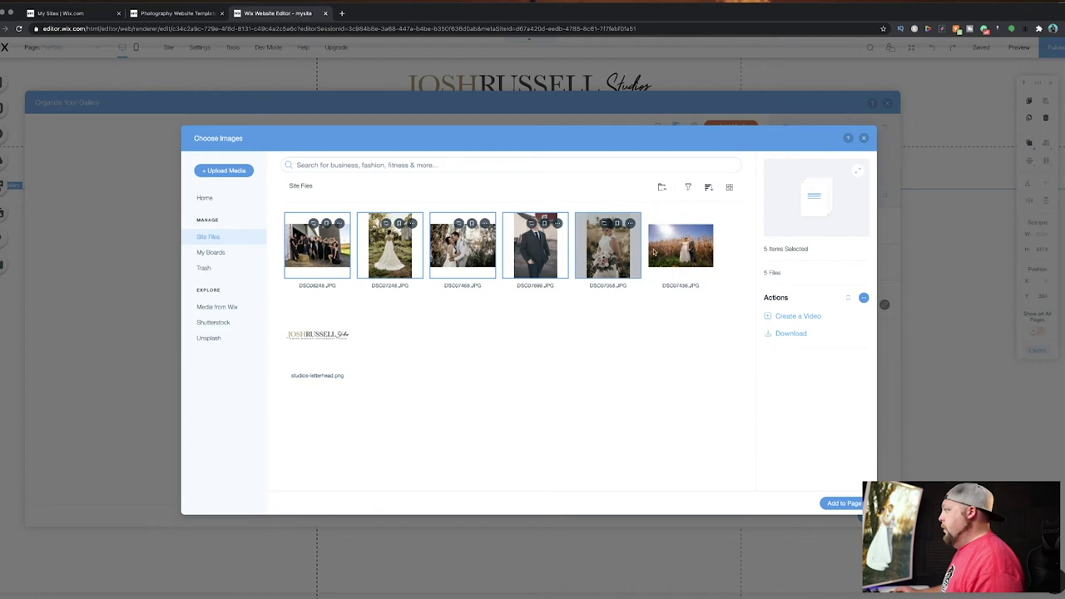
{"action": "left_click", "coordinate": [680, 250], "text": "shift"}
{"action": "left_click", "coordinate": [857, 504]}
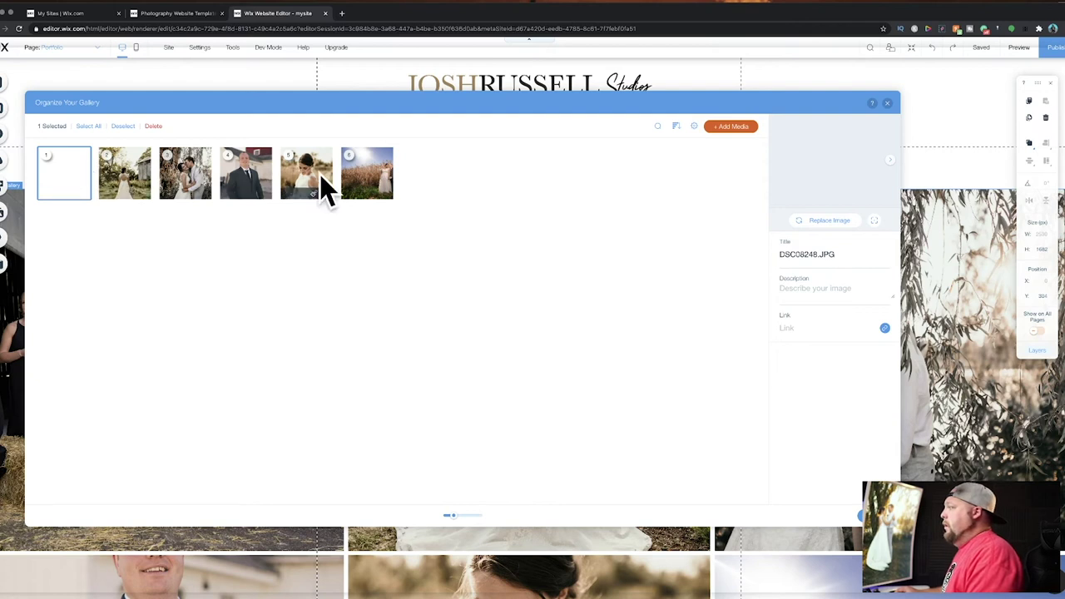
Title the couple-in-field photo 'Beautil Farm Wedding' and the bride photo 'Earthy Moody Bride Photo'.
{"action": "left_click", "coordinate": [366, 174]}
{"action": "left_click", "coordinate": [848, 257]}
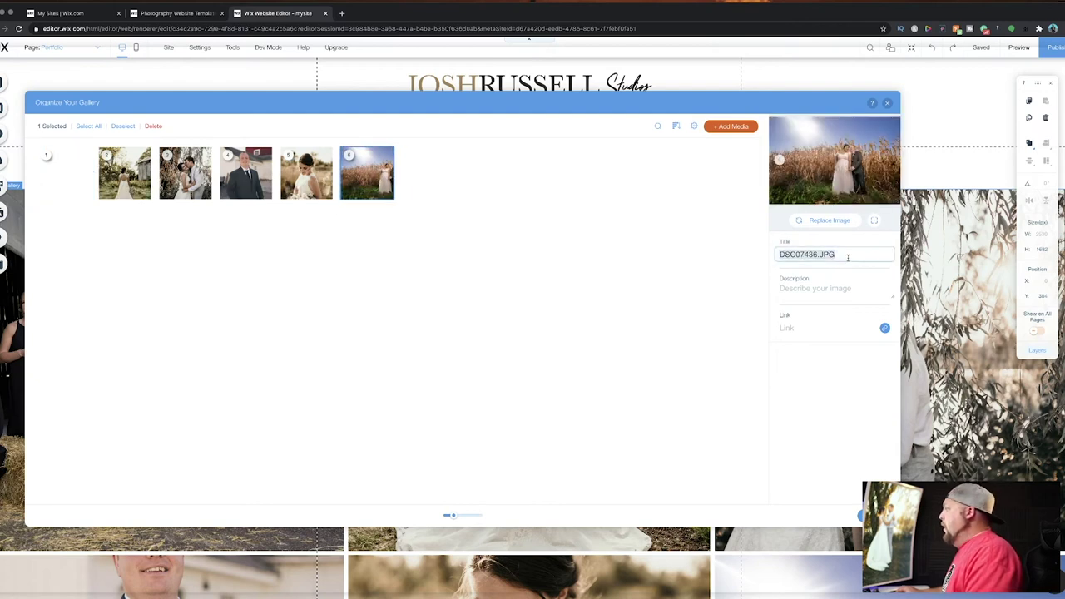
{"action": "type", "text": "Cord"}
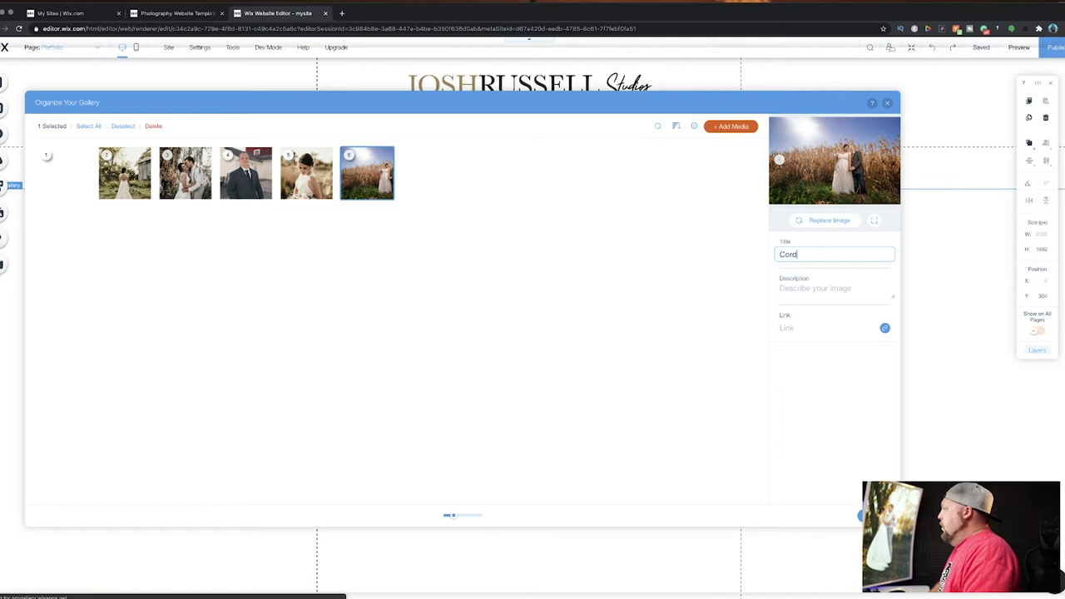
{"action": "key", "text": "BackSpace"}
{"action": "key", "text": "BackSpace"}
{"action": "key", "text": "BackSpace"}
{"action": "type", "text": "Beautil Farm Wedding"}
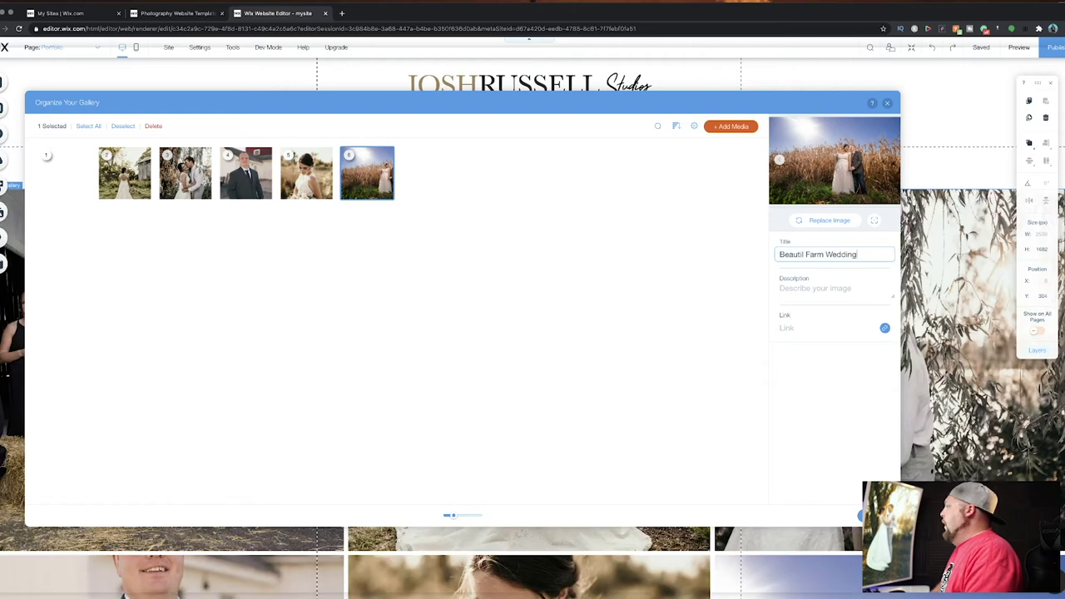
{"action": "left_click", "coordinate": [310, 181]}
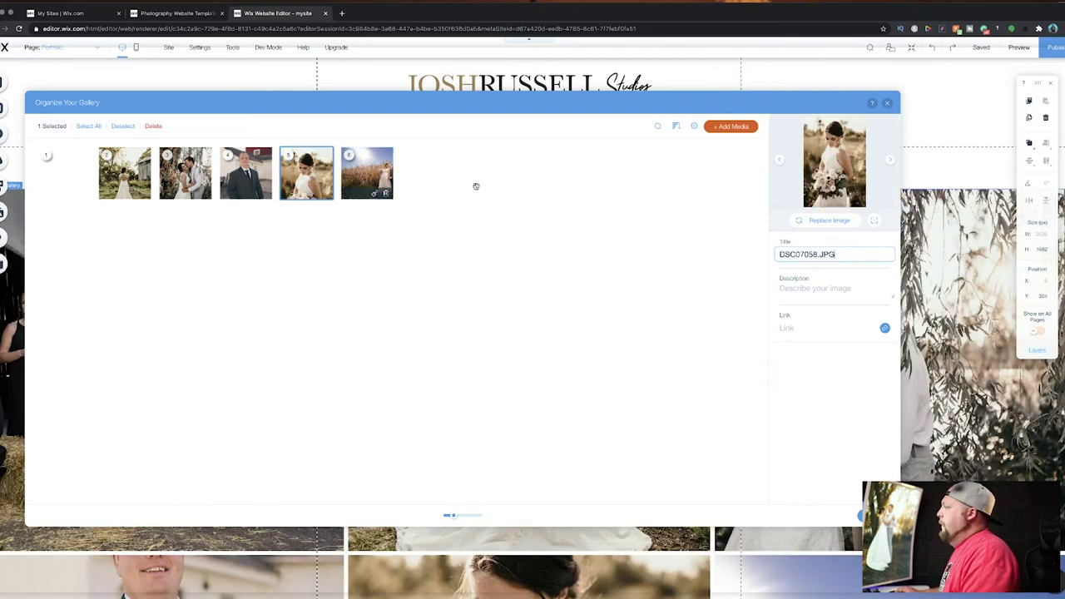
{"action": "left_click_drag", "start_coordinate": [837, 254], "coordinate": [651, 255]}
{"action": "type", "text": "Ear"}
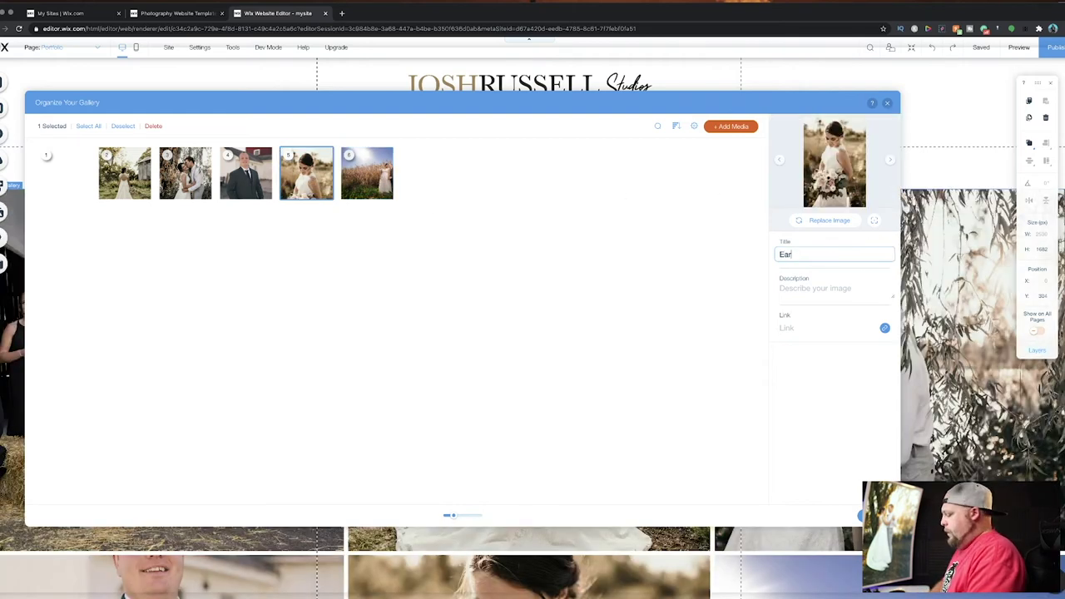
{"action": "type", "text": "thy Moody W"}
{"action": "key", "text": "BackSpace"}
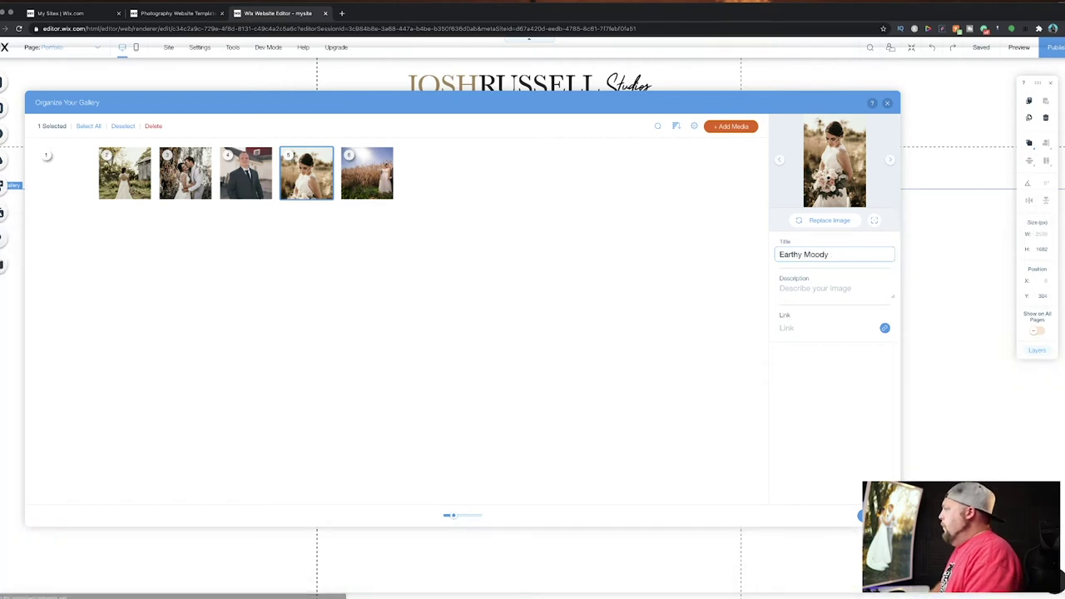
{"action": "type", "text": "Bride Photo"}
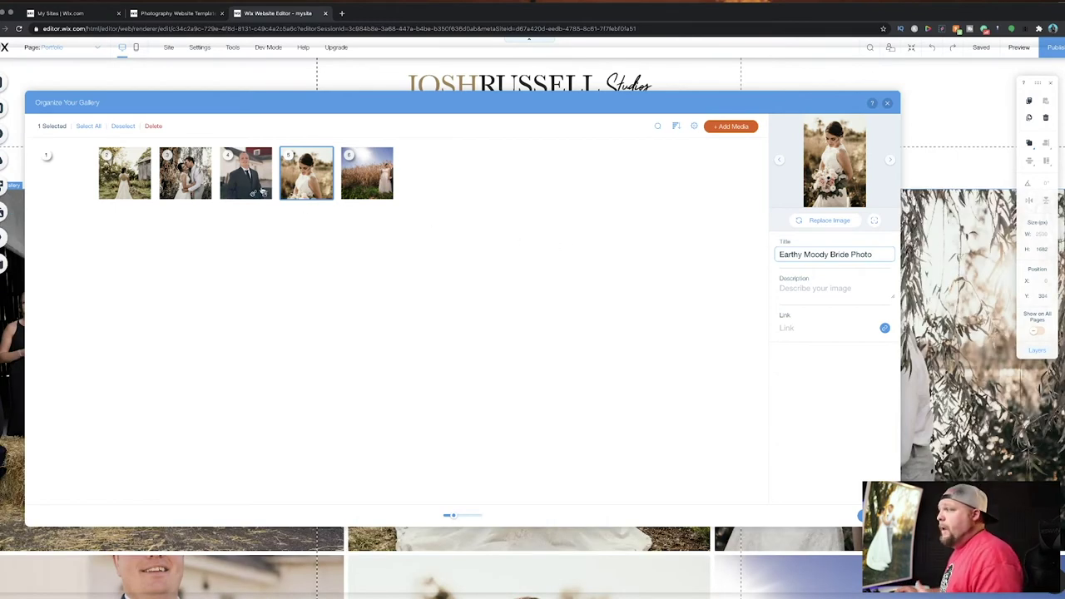
Title the groom, willow and barn photos 'A smiling groom on the farm', 'Kisses under the willow', 'Wedding Dress by barn'.
{"action": "left_click", "coordinate": [259, 167]}
{"action": "triple_click", "coordinate": [835, 254]}
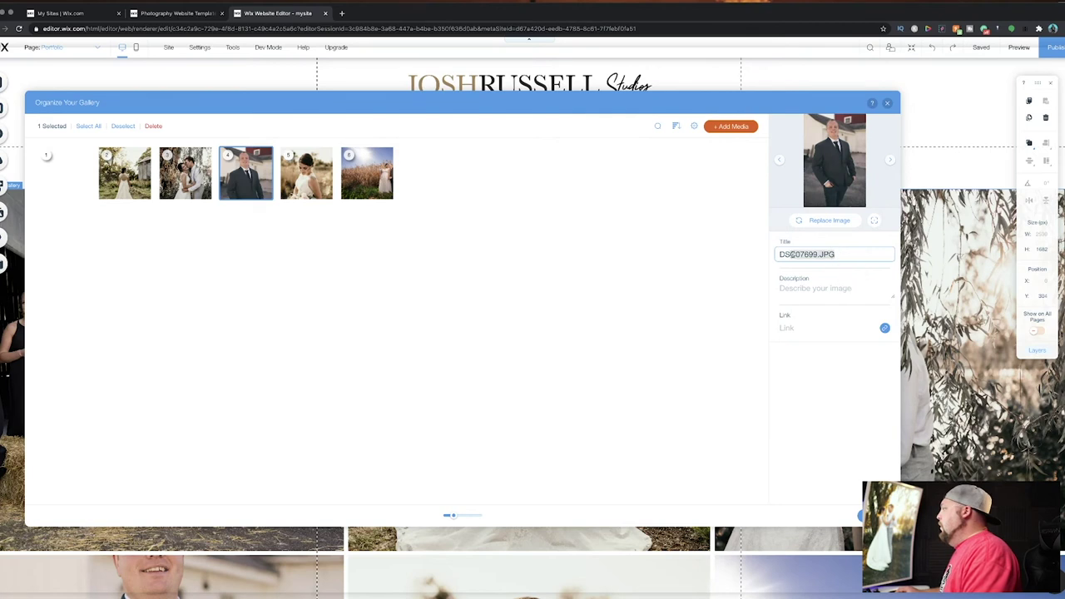
{"action": "type", "text": "A smiling groom"}
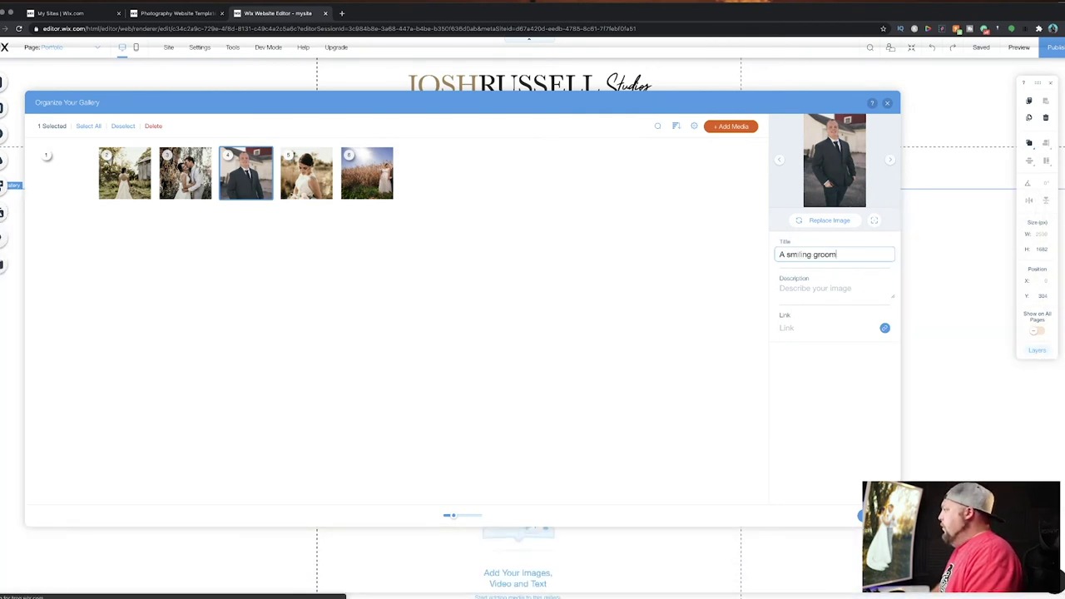
{"action": "type", "text": " on the farm"}
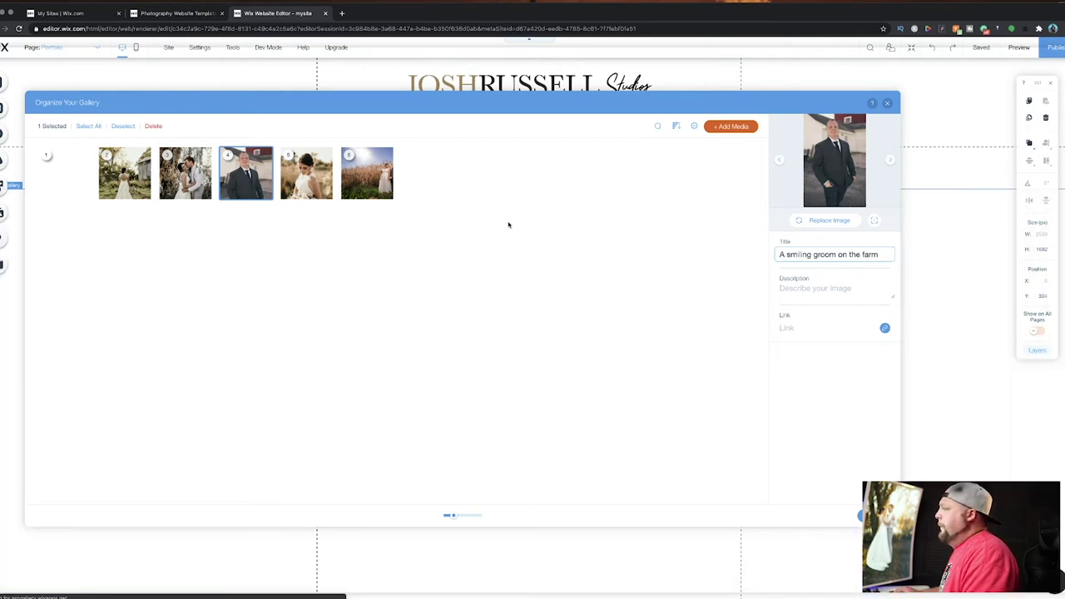
{"action": "left_click", "coordinate": [190, 171]}
{"action": "left_click_drag", "start_coordinate": [864, 254], "coordinate": [773, 252]}
{"action": "type", "text": "Kisses under t"}
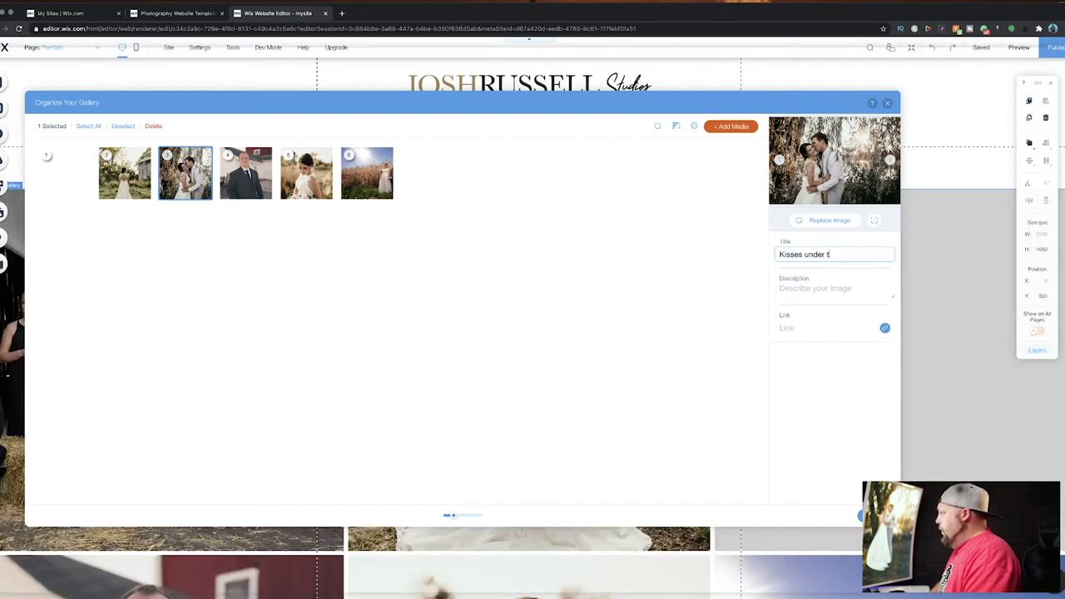
{"action": "type", "text": "he willow"}
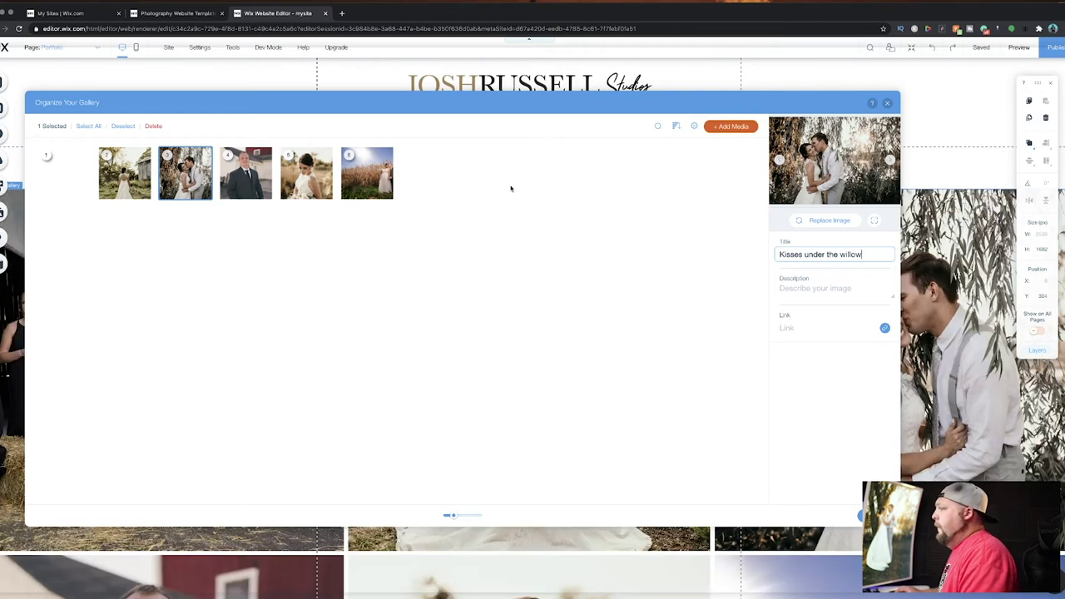
{"action": "left_click", "coordinate": [136, 171]}
{"action": "left_click_drag", "start_coordinate": [840, 248], "coordinate": [745, 257]}
{"action": "type", "text": "Wedding Dress by barn"}
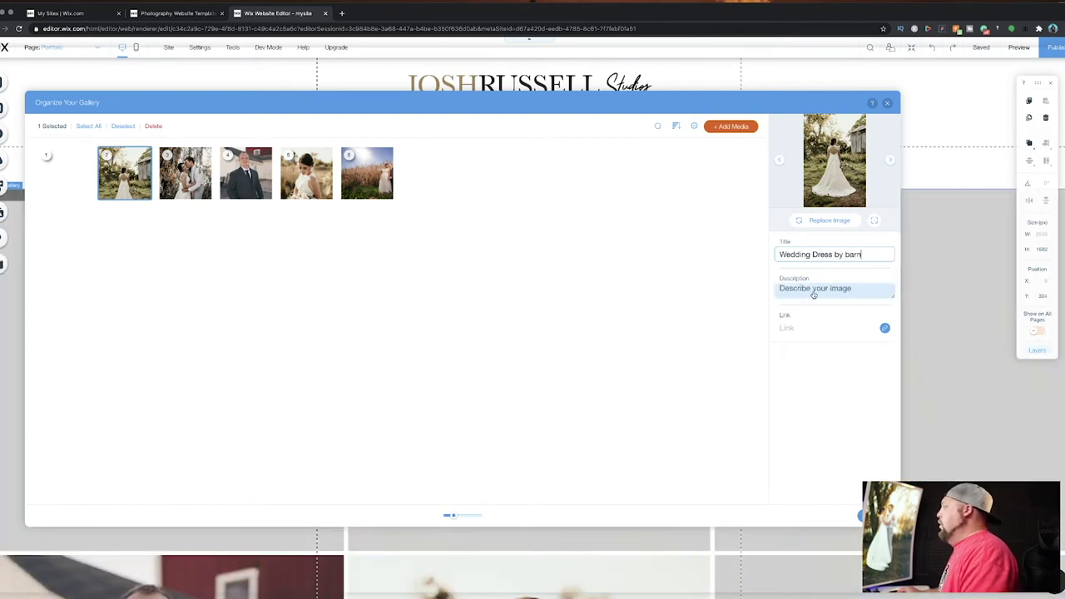
{"action": "left_click", "coordinate": [47, 159]}
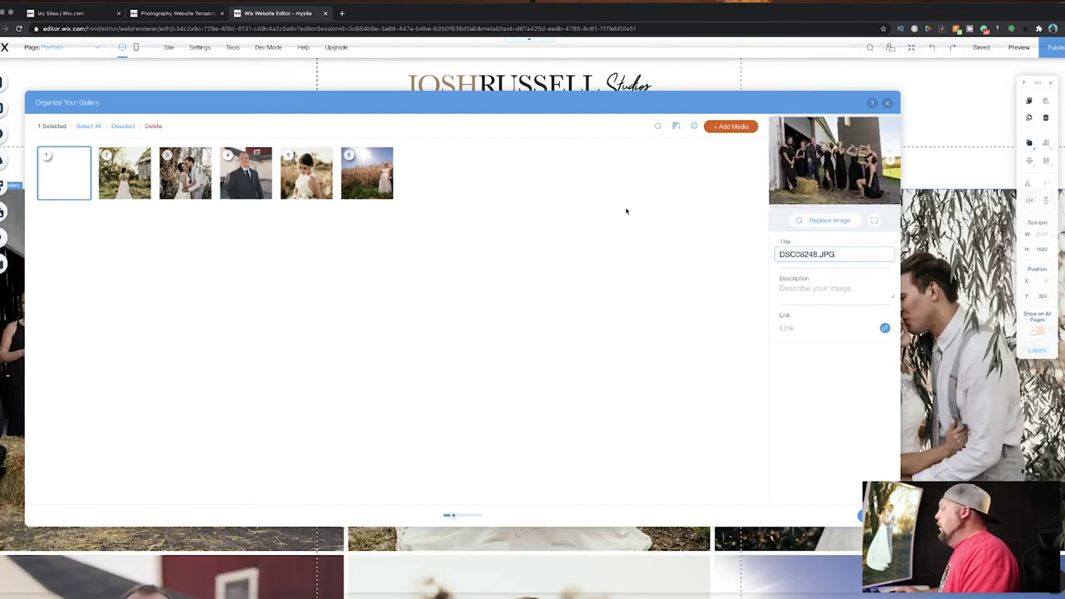
Title the group photo 'Drinks on the farm' and describe the wedding party drinking after the Wisconsin ceremony.
{"action": "key", "text": "super+a"}
{"action": "type", "text": "Dri"}
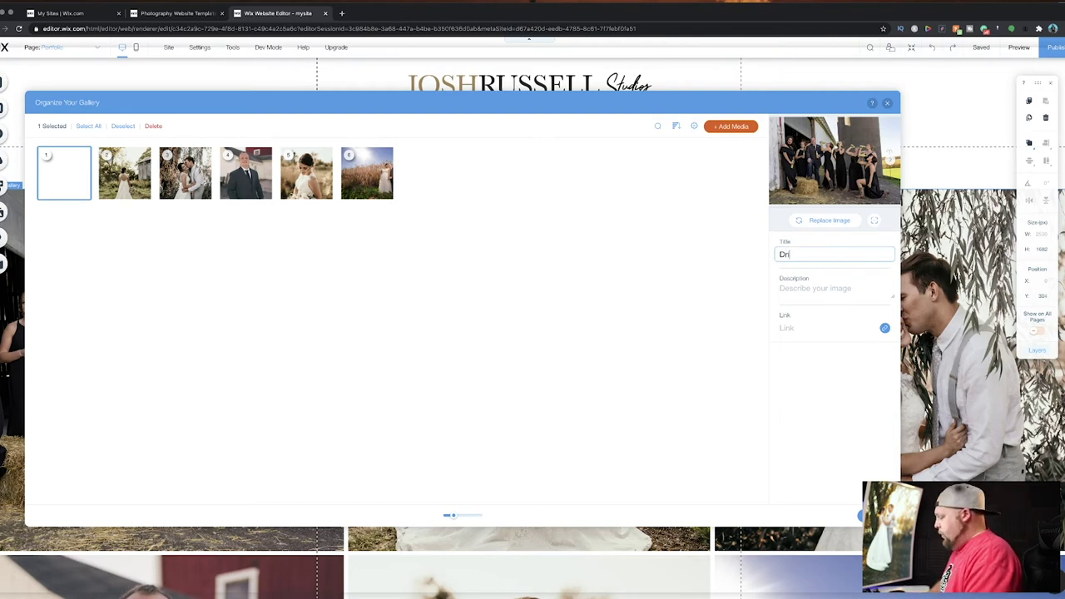
{"action": "type", "text": "nks on the farm"}
{"action": "left_click", "coordinate": [807, 292]}
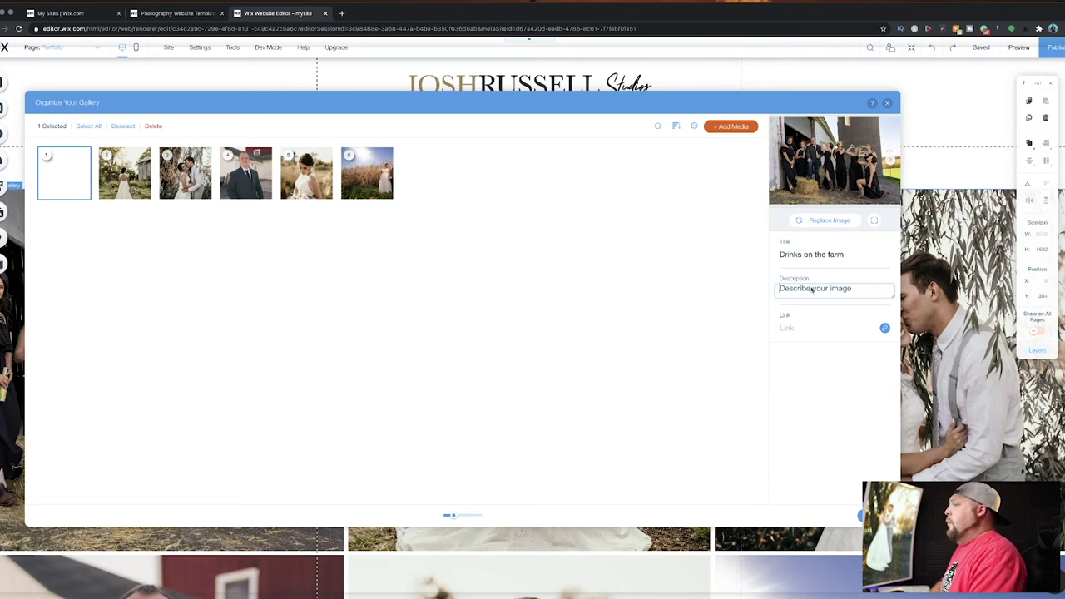
{"action": "type", "text": "T"}
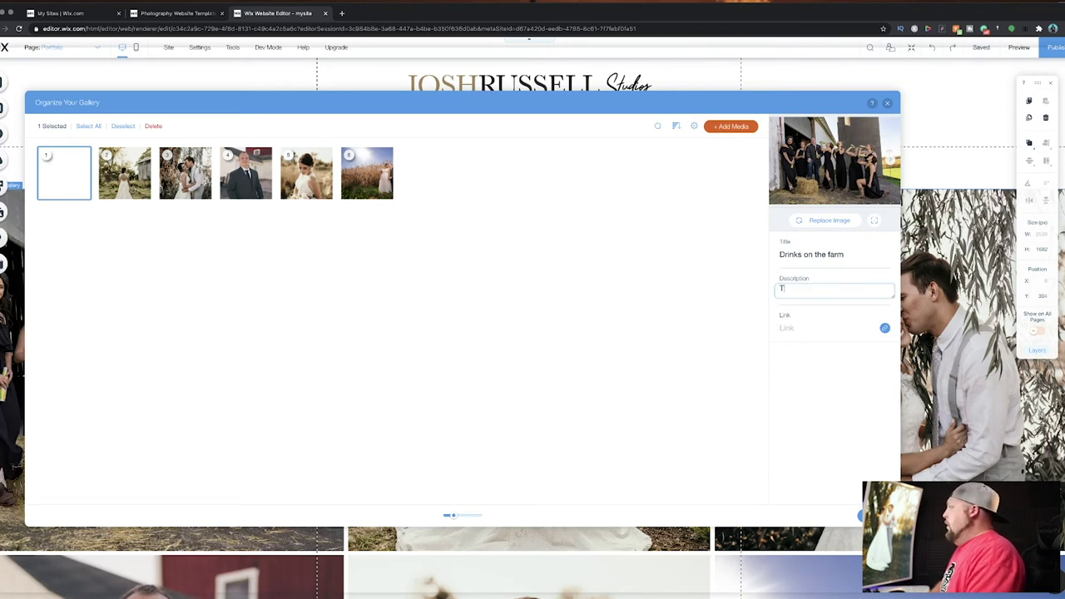
{"action": "type", "text": "he wedding party having a grink"}
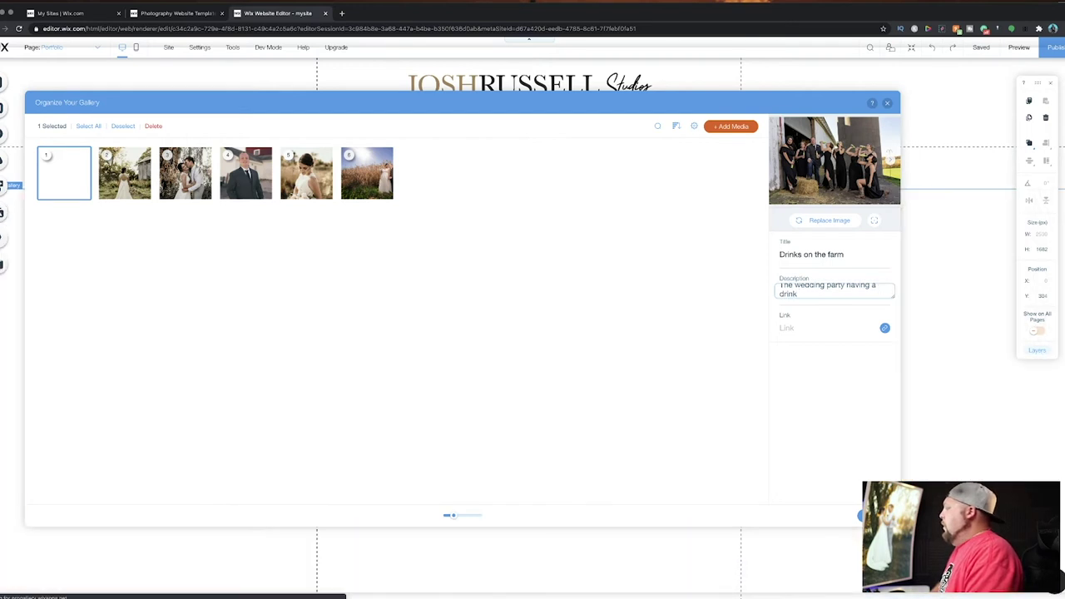
{"action": "type", "text": " on th"}
{"action": "type", "text": "e farm after the "}
{"action": "type", "text": "wedding ceremony"}
{"action": "type", "text": " in Wisconsin"}
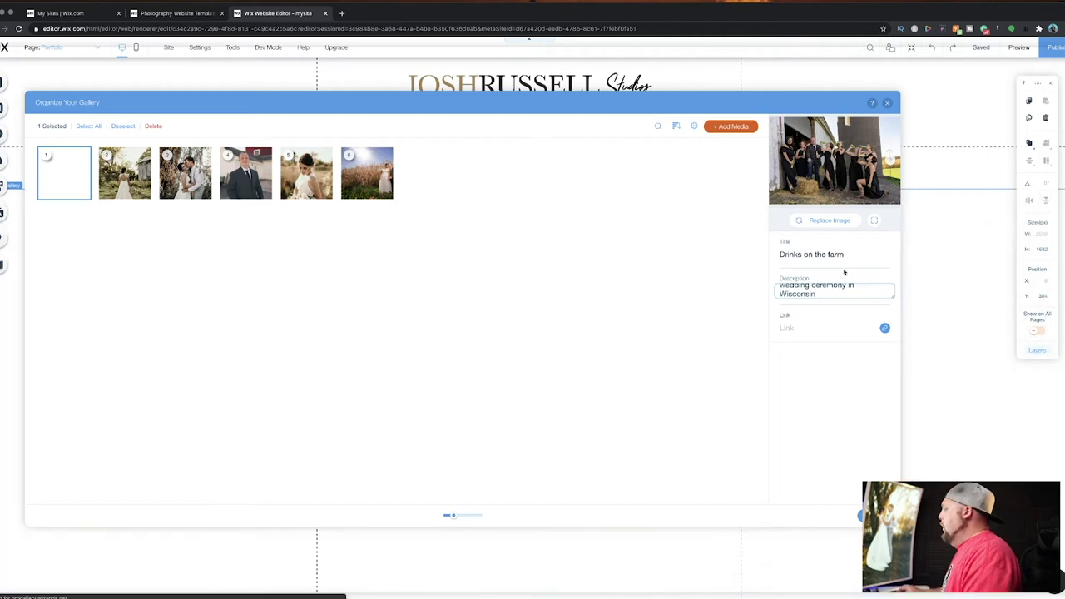
{"action": "left_click_drag", "start_coordinate": [893, 298], "coordinate": [895, 371]}
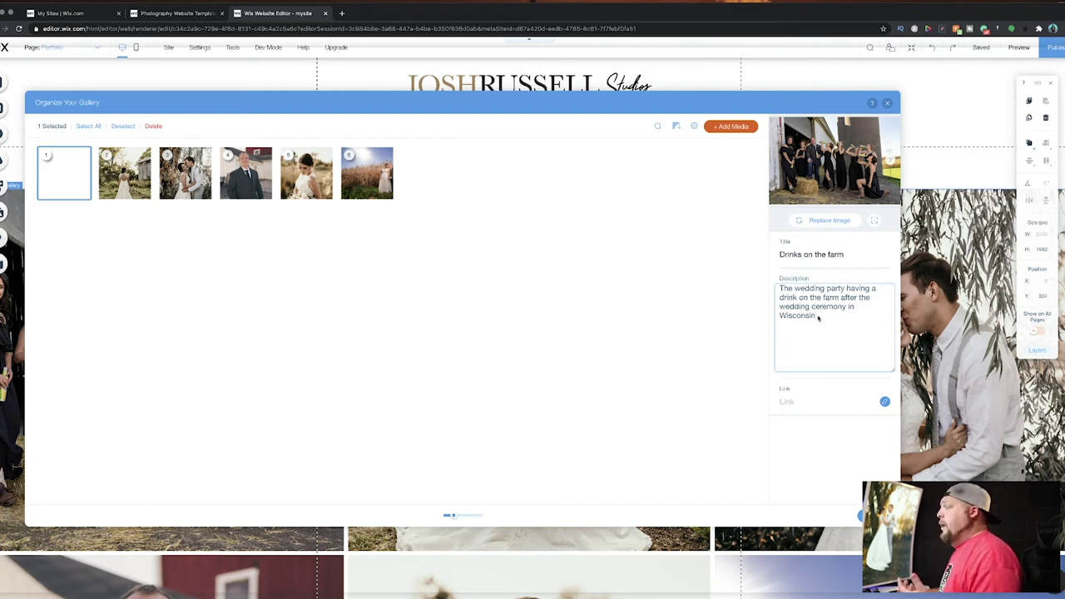
Describe the barn photo as 'A bride stands in front of a barn at the Bog Golf Course in Wisconsin'.
{"action": "key", "text": "super+a"}
{"action": "key", "text": "BackSpace"}
{"action": "left_click", "coordinate": [798, 302]}
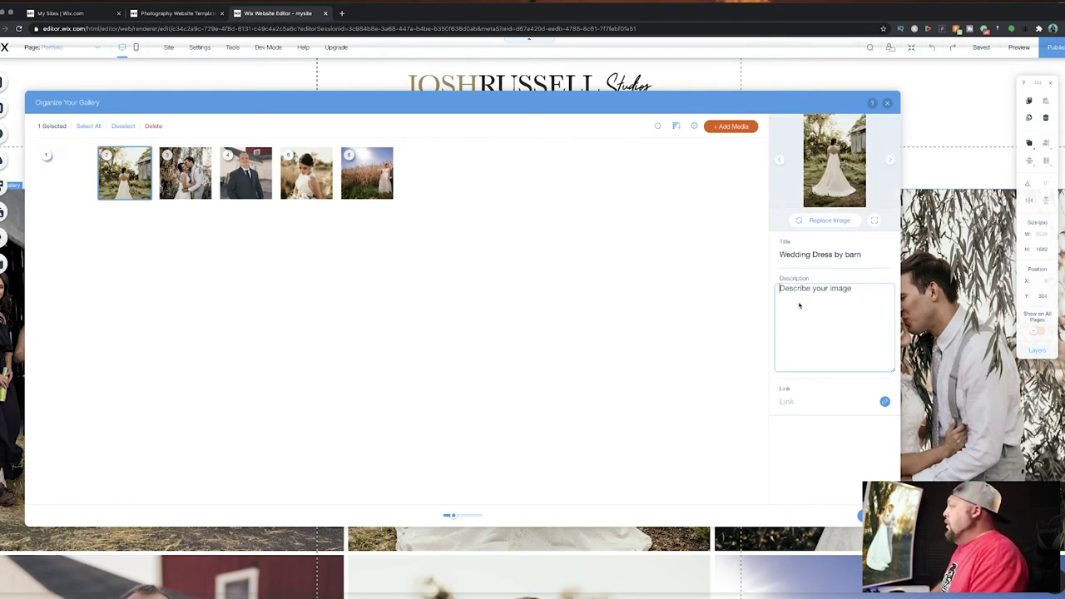
{"action": "type", "text": "A brid"}
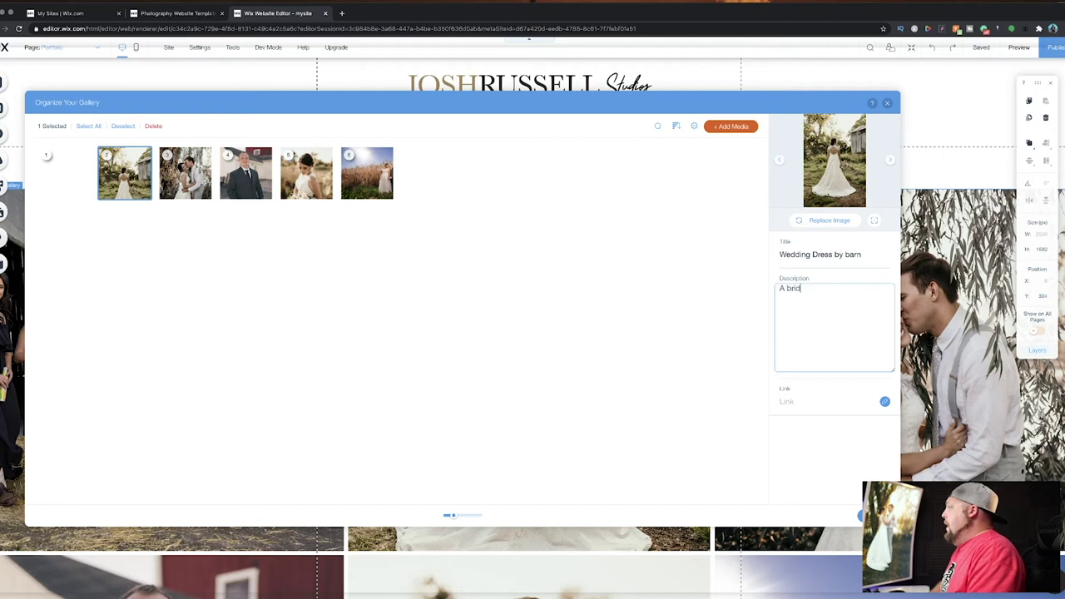
{"action": "type", "text": "e stands in f"}
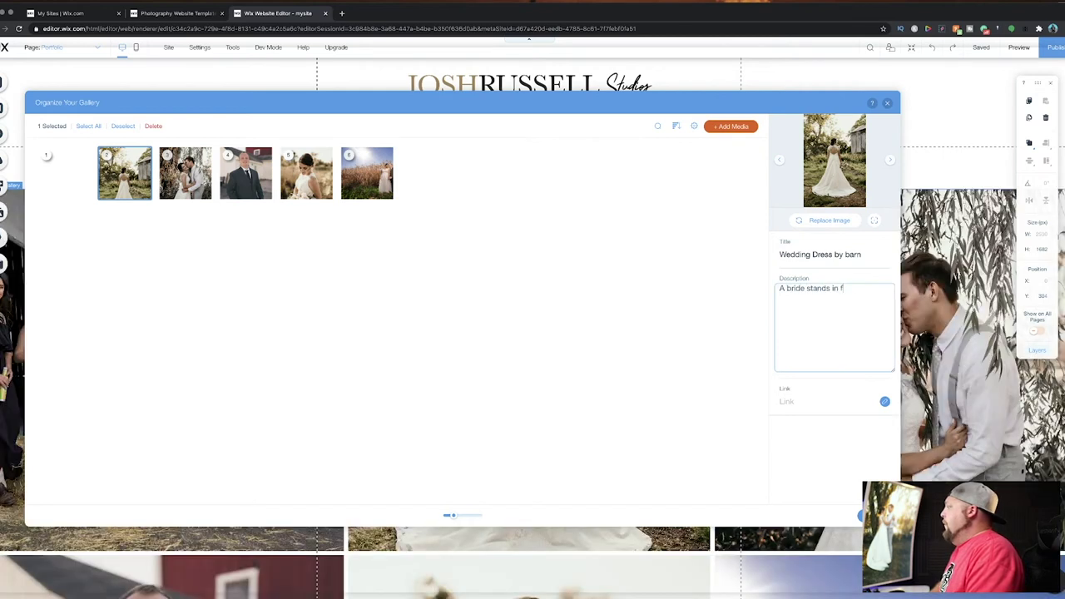
{"action": "type", "text": "ront of a b"}
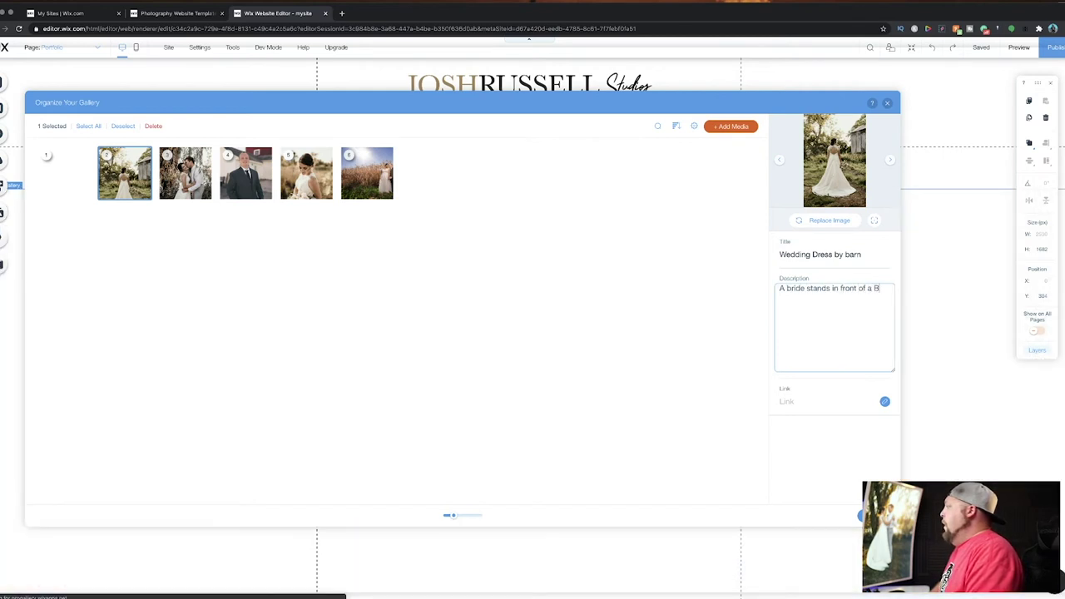
{"action": "type", "text": "arn at t"}
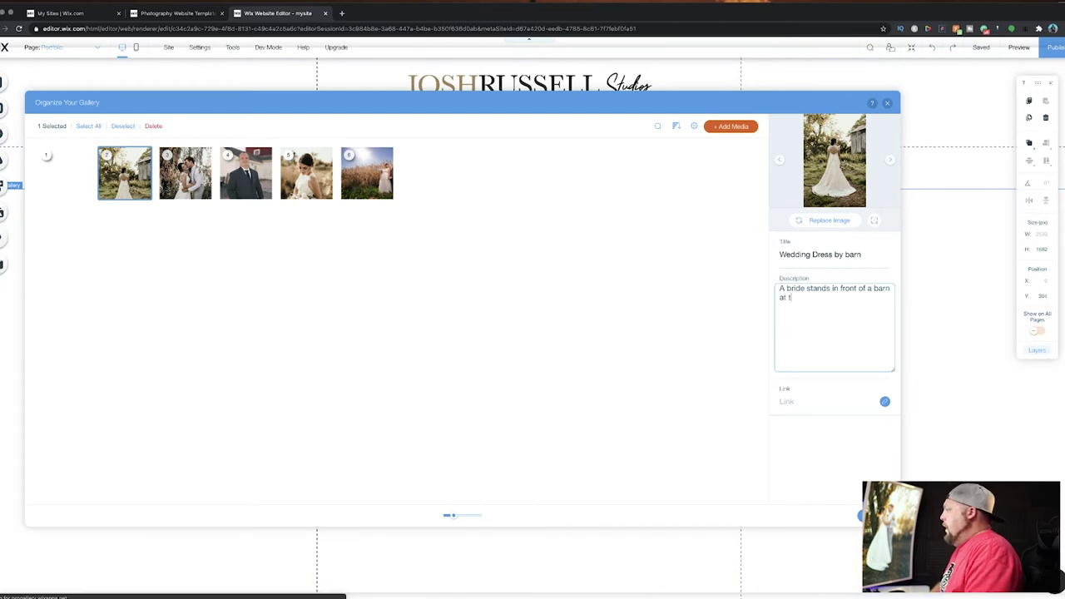
{"action": "type", "text": "he Bog Golf"}
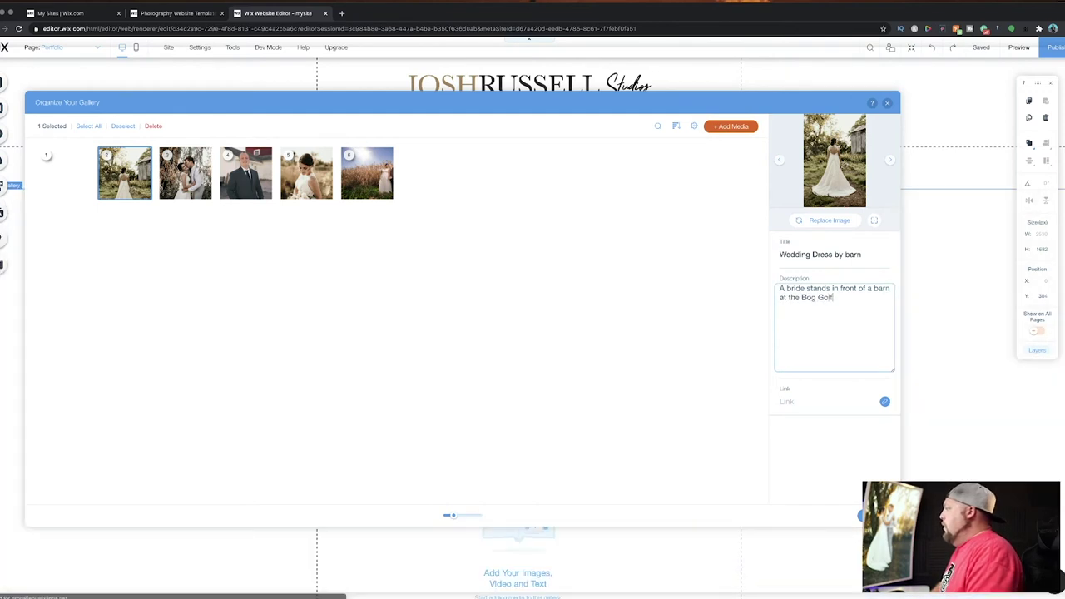
{"action": "type", "text": " Course in Wisconsin"}
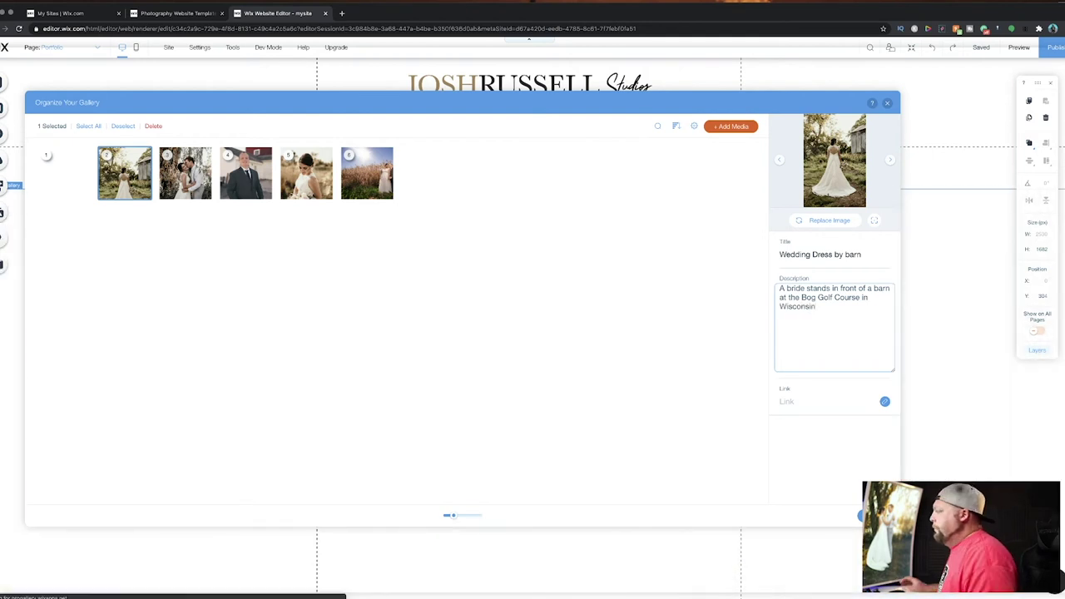
{"action": "left_click", "coordinate": [121, 341]}
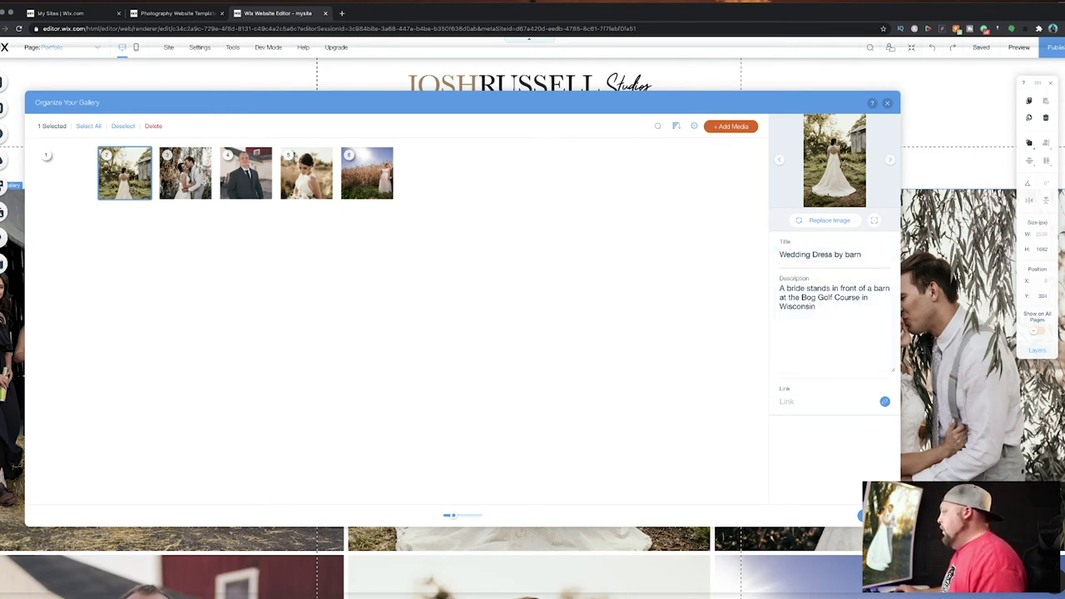
{"action": "left_click", "coordinate": [870, 516]}
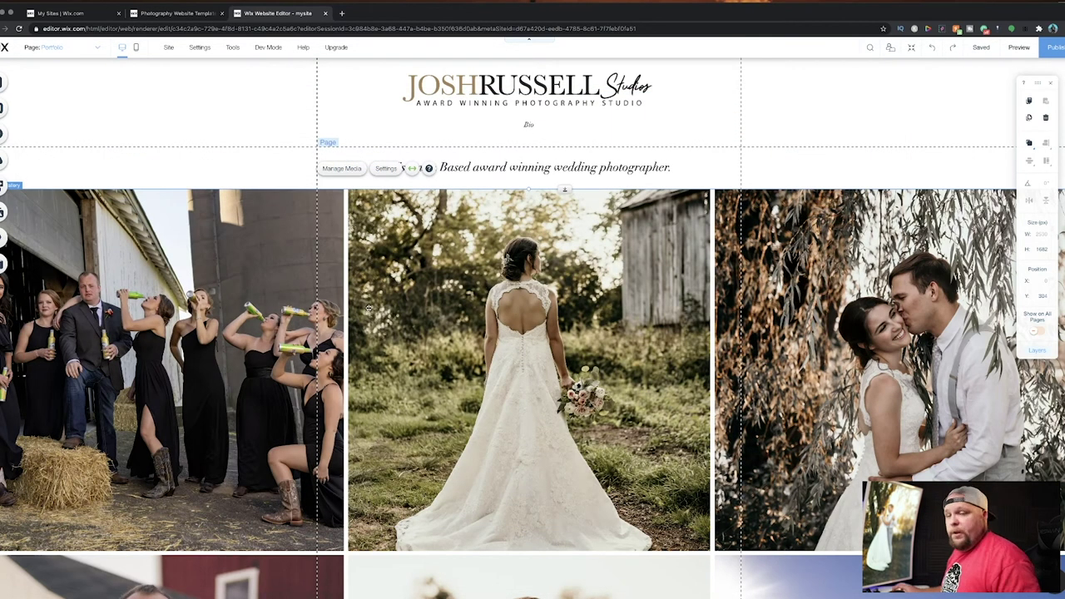
Switch off 'Stretch to full width' so the gallery fits the 980 px page area.
{"action": "scroll", "coordinate": [369, 309], "scroll_direction": "down", "scroll_amount": 5}
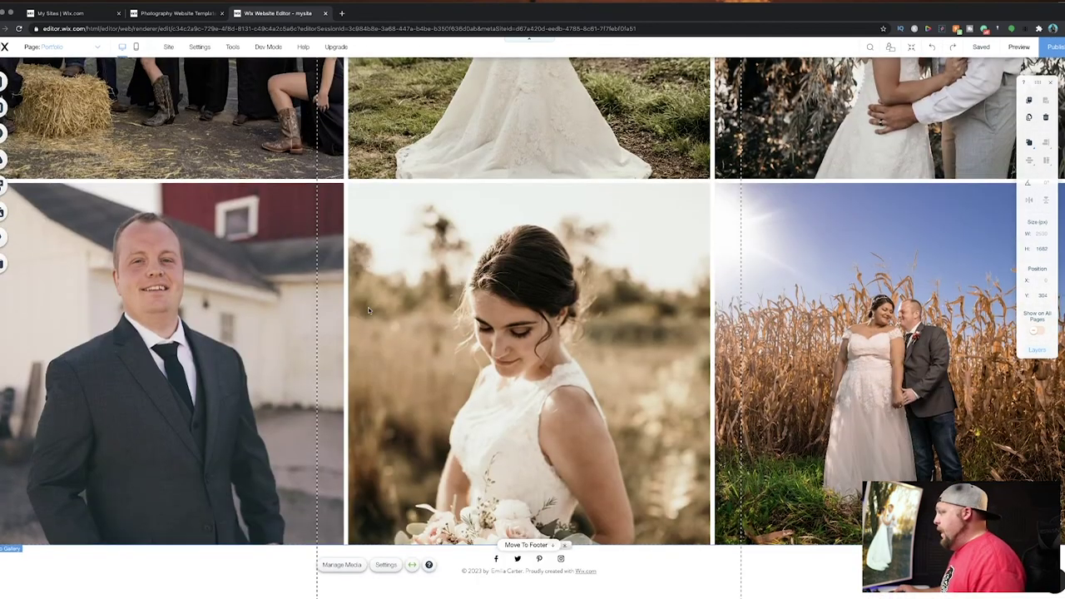
{"action": "scroll", "coordinate": [369, 309], "scroll_direction": "up", "scroll_amount": 5}
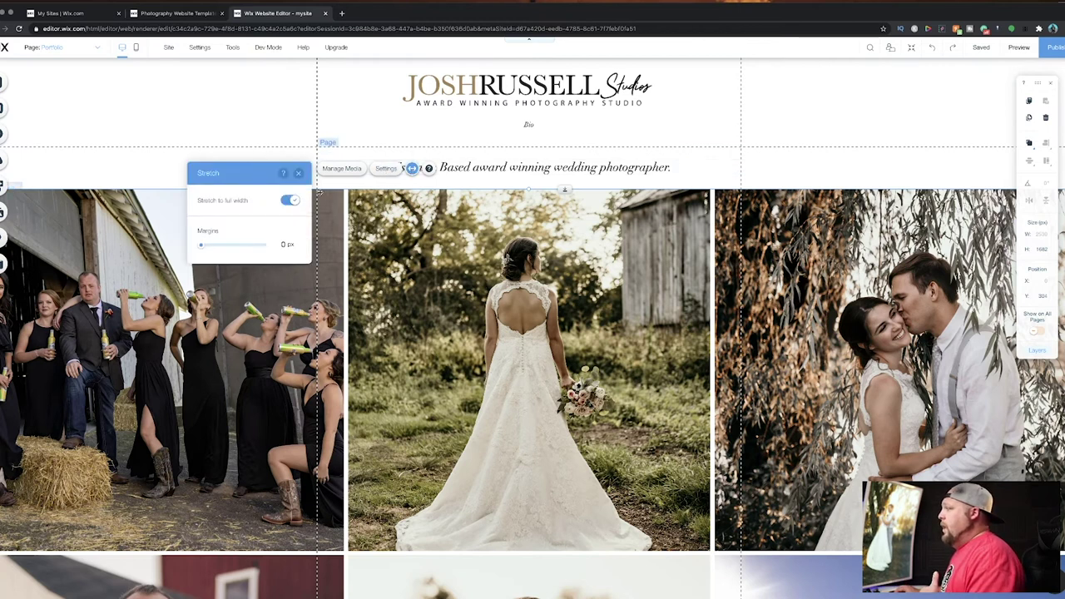
{"action": "left_click", "coordinate": [291, 201]}
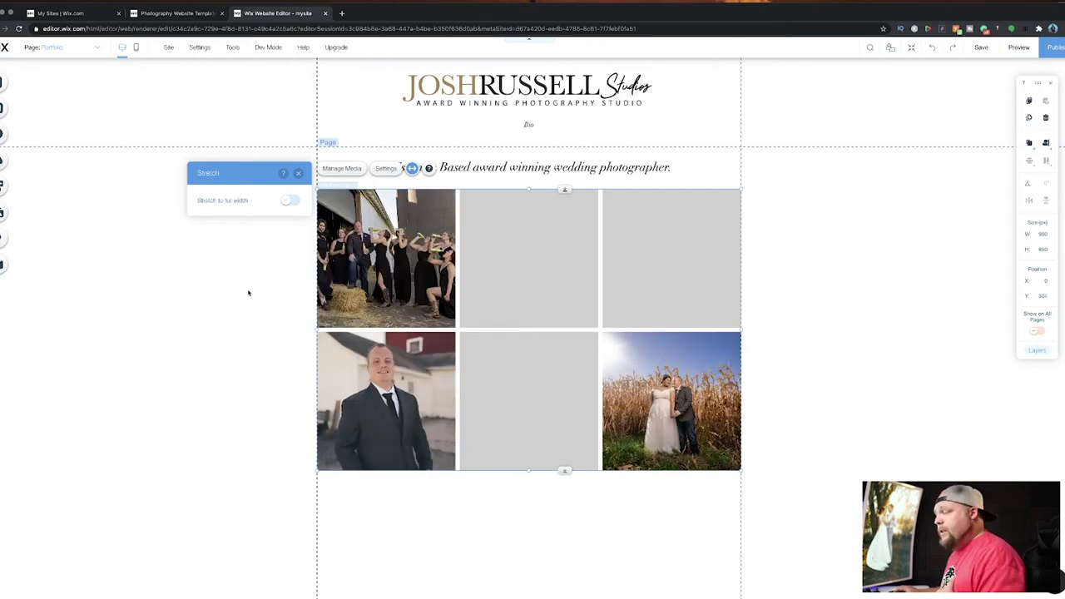
Preview the Collage, Masonry, Slider and Thumbnails layouts, then set the gallery to Bricks.
{"action": "left_click", "coordinate": [298, 173]}
{"action": "left_click", "coordinate": [393, 169]}
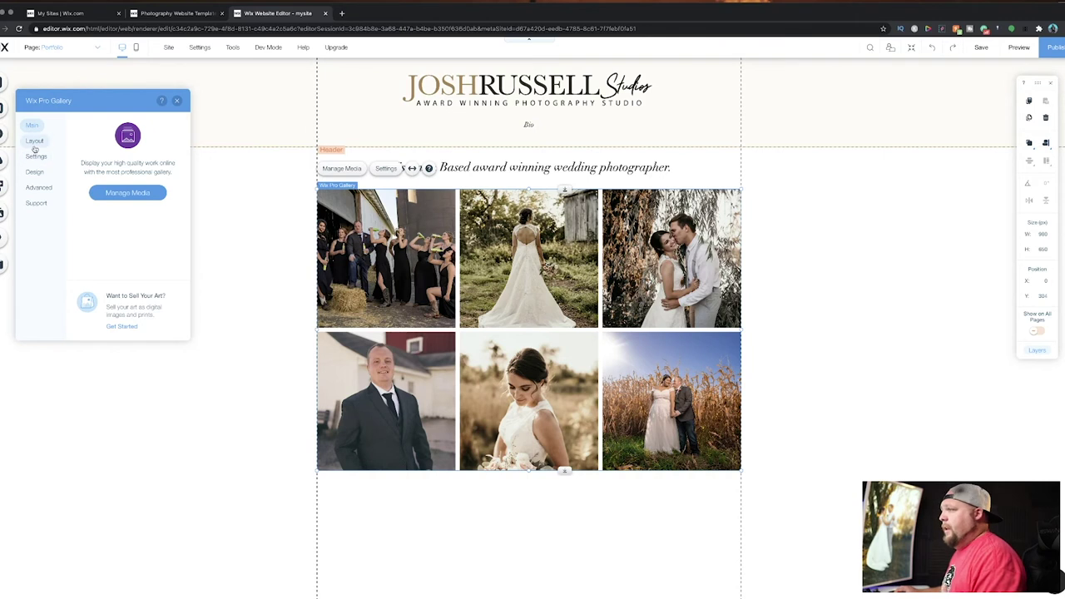
{"action": "left_click", "coordinate": [35, 143]}
{"action": "left_click", "coordinate": [88, 140]}
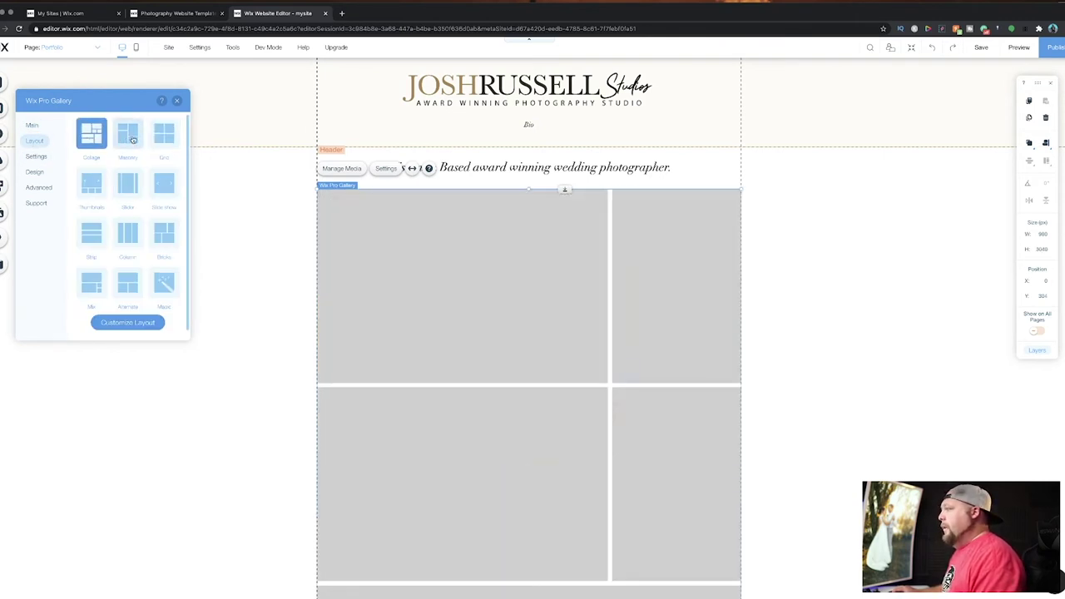
{"action": "left_click", "coordinate": [130, 137]}
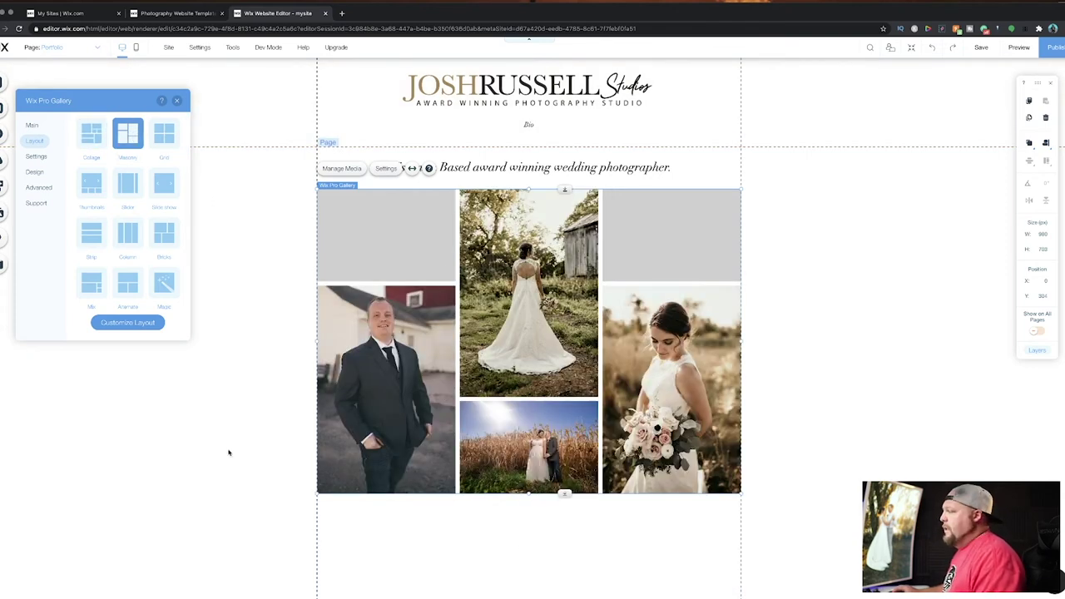
{"action": "left_click", "coordinate": [134, 183]}
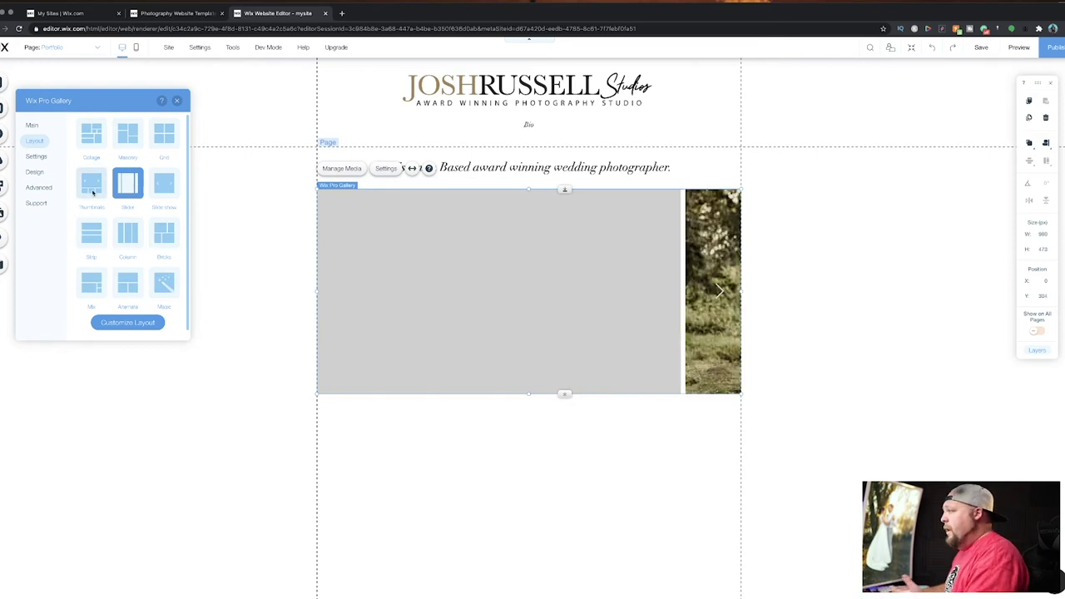
{"action": "left_click", "coordinate": [93, 191]}
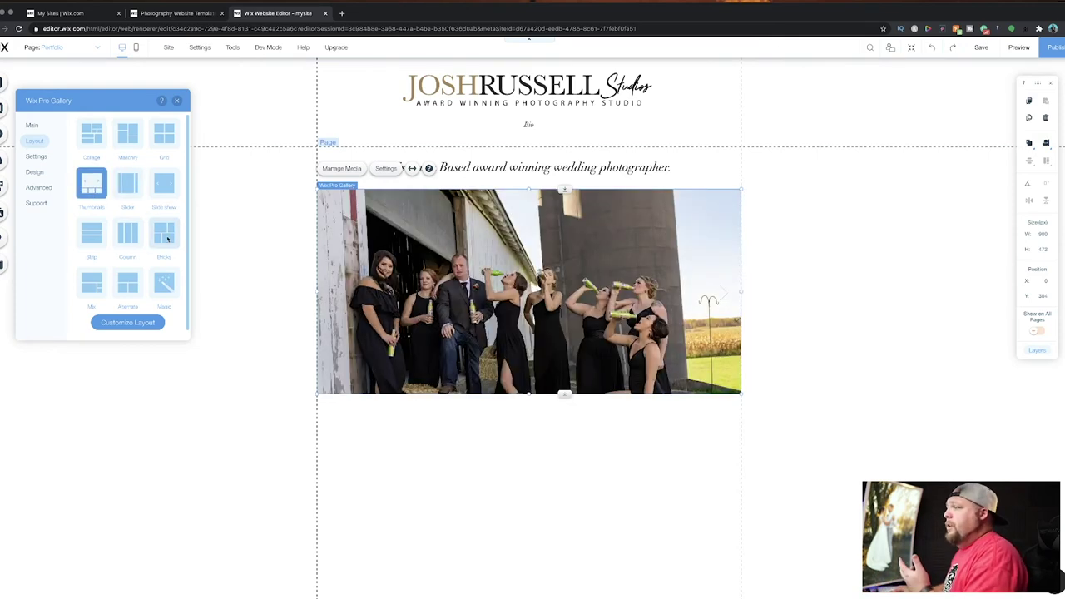
{"action": "left_click", "coordinate": [165, 236]}
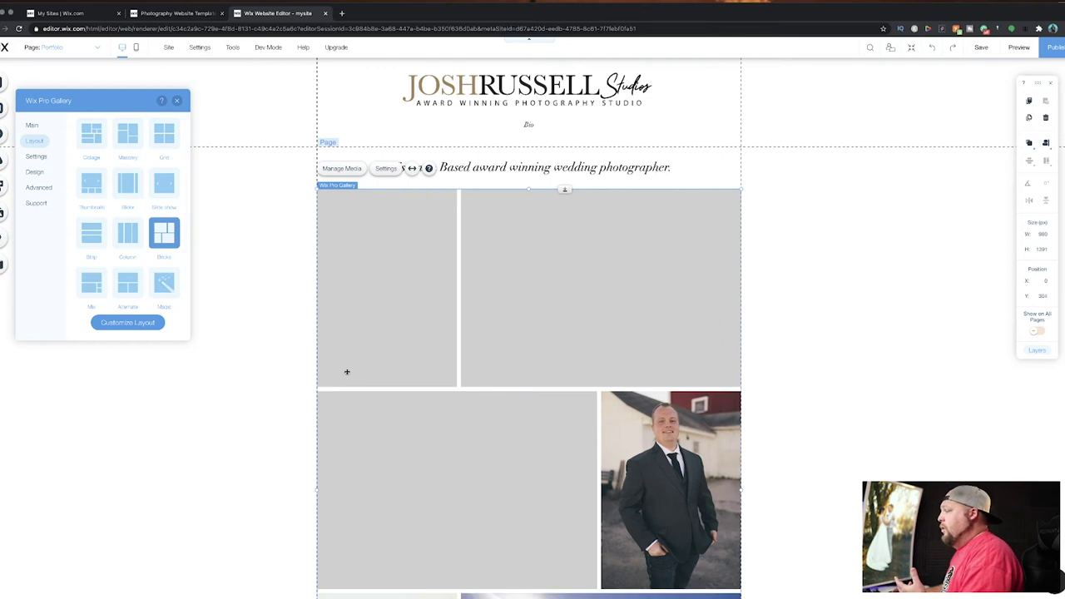
{"action": "scroll", "coordinate": [263, 355], "scroll_direction": "down", "scroll_amount": 5}
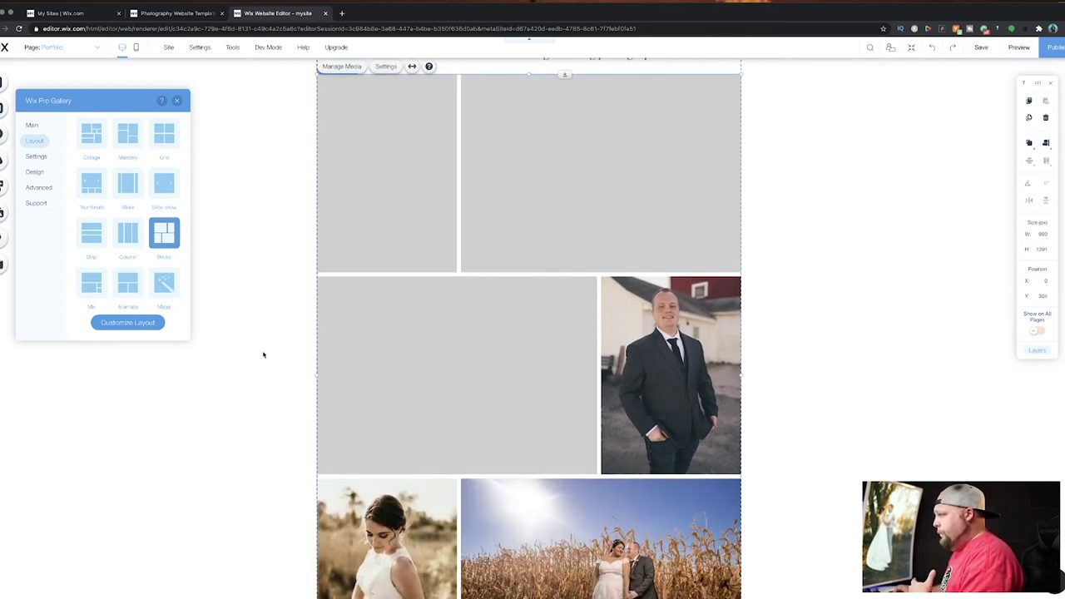
{"action": "scroll", "coordinate": [263, 355], "scroll_direction": "up", "scroll_amount": 5}
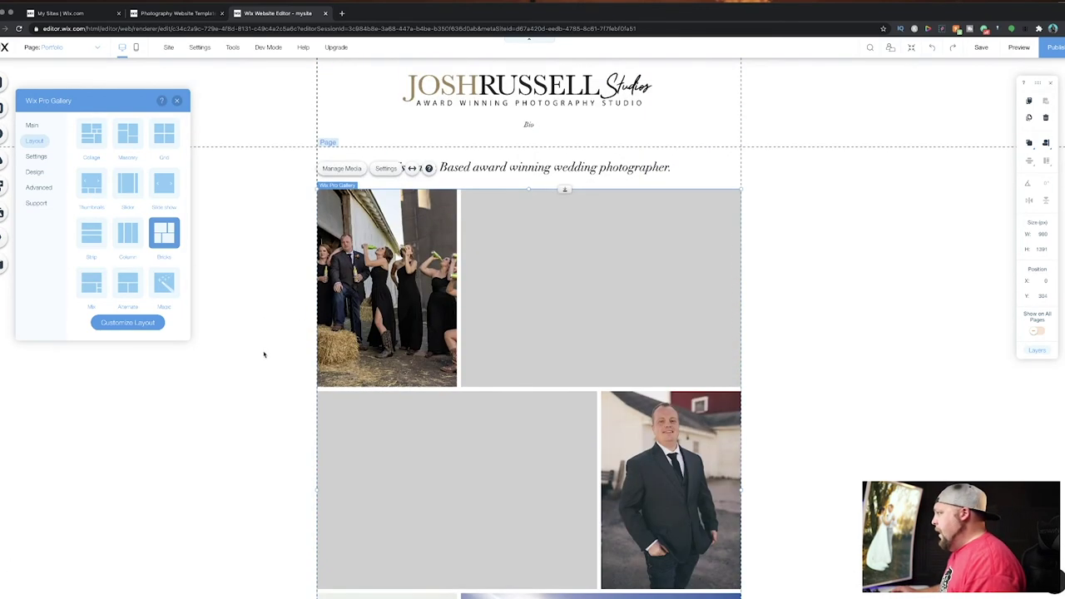
{"action": "left_click", "coordinate": [178, 101]}
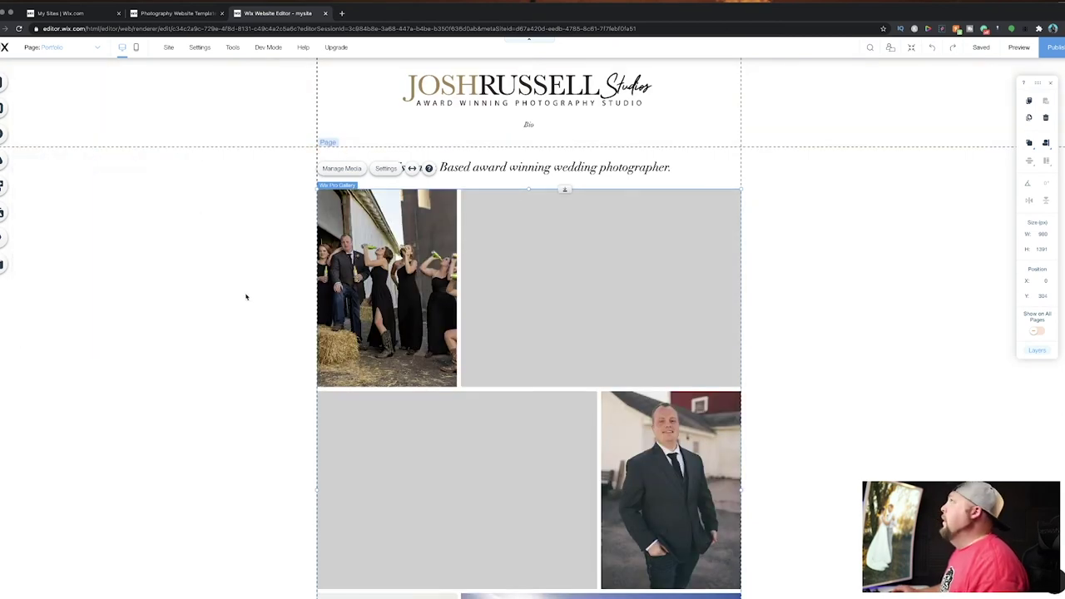
{"action": "scroll", "coordinate": [246, 297], "scroll_direction": "down", "scroll_amount": 5}
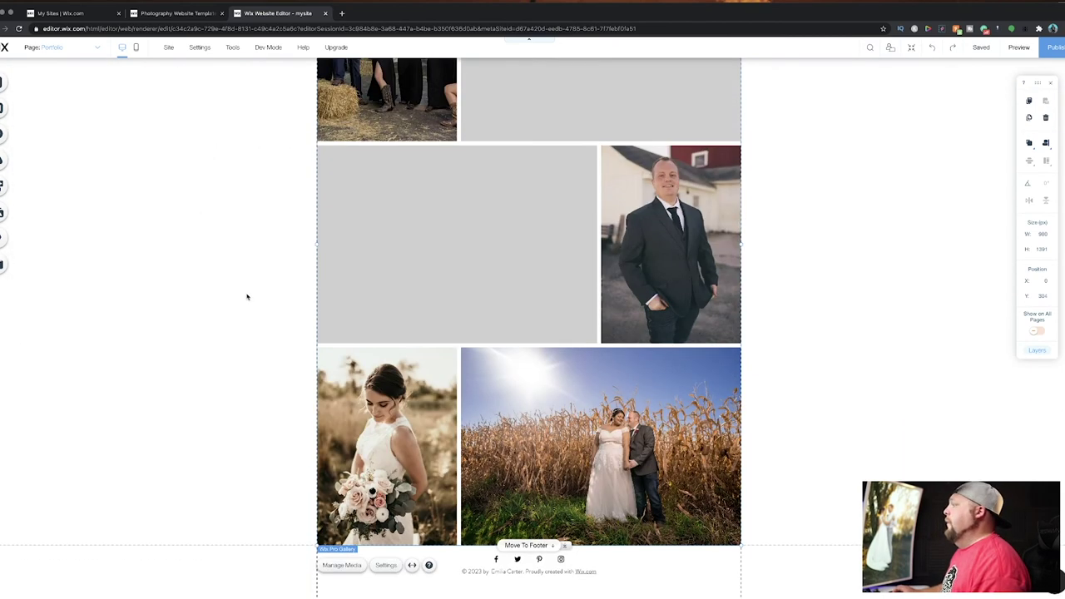
{"action": "scroll", "coordinate": [576, 337], "scroll_direction": "up", "scroll_amount": 5}
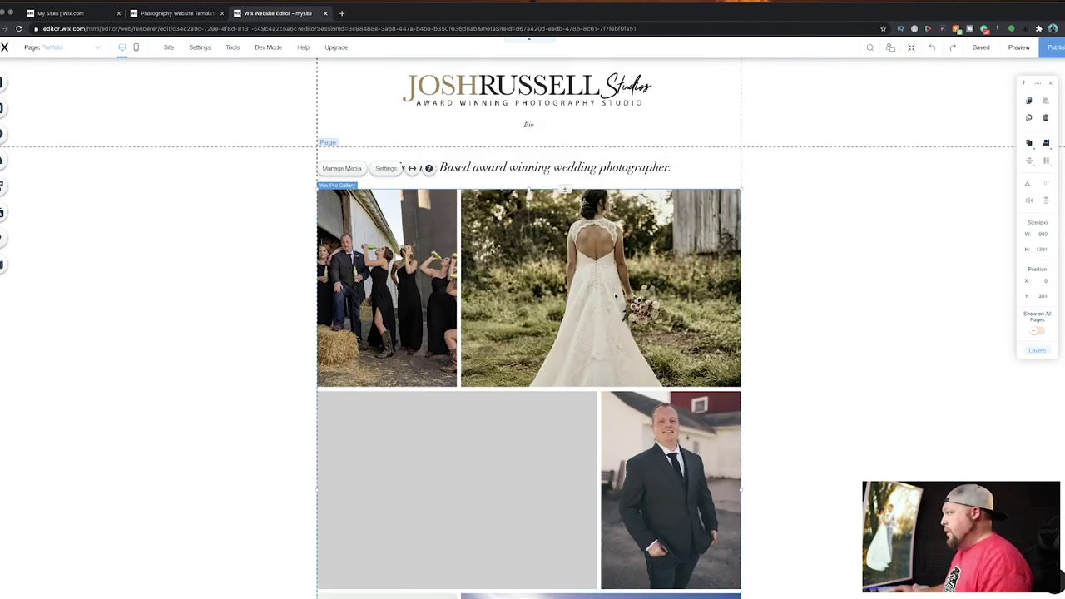
{"action": "scroll", "coordinate": [557, 336], "scroll_direction": "down", "scroll_amount": 5}
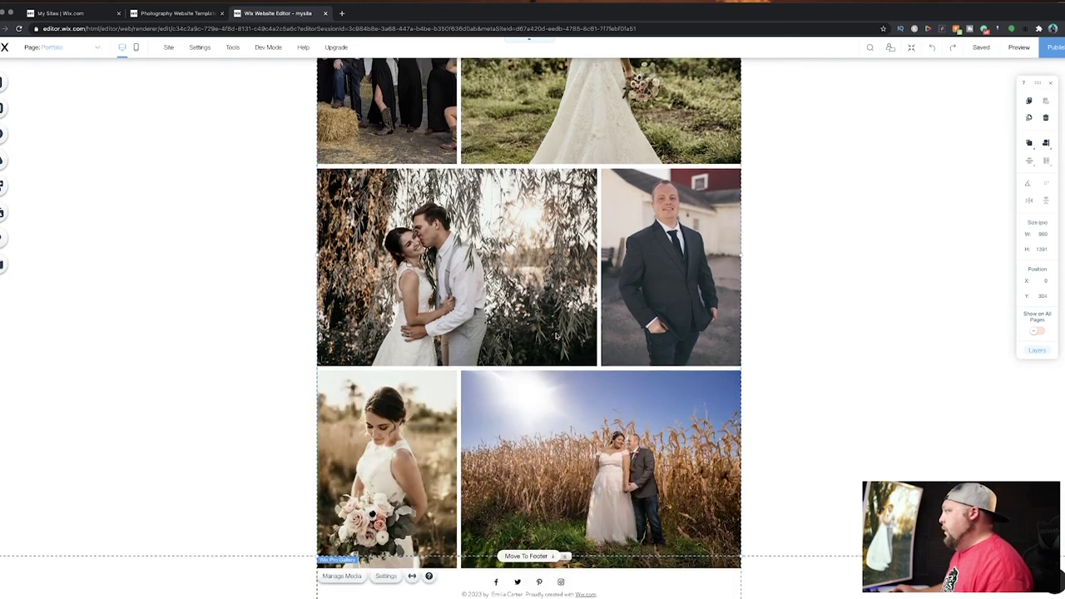
{"action": "scroll", "coordinate": [557, 336], "scroll_direction": "up", "scroll_amount": 5}
{"action": "scroll", "coordinate": [557, 336], "scroll_direction": "down", "scroll_amount": 5}
{"action": "scroll", "coordinate": [556, 336], "scroll_direction": "up", "scroll_amount": 5}
{"action": "scroll", "coordinate": [556, 336], "scroll_direction": "down", "scroll_amount": 5}
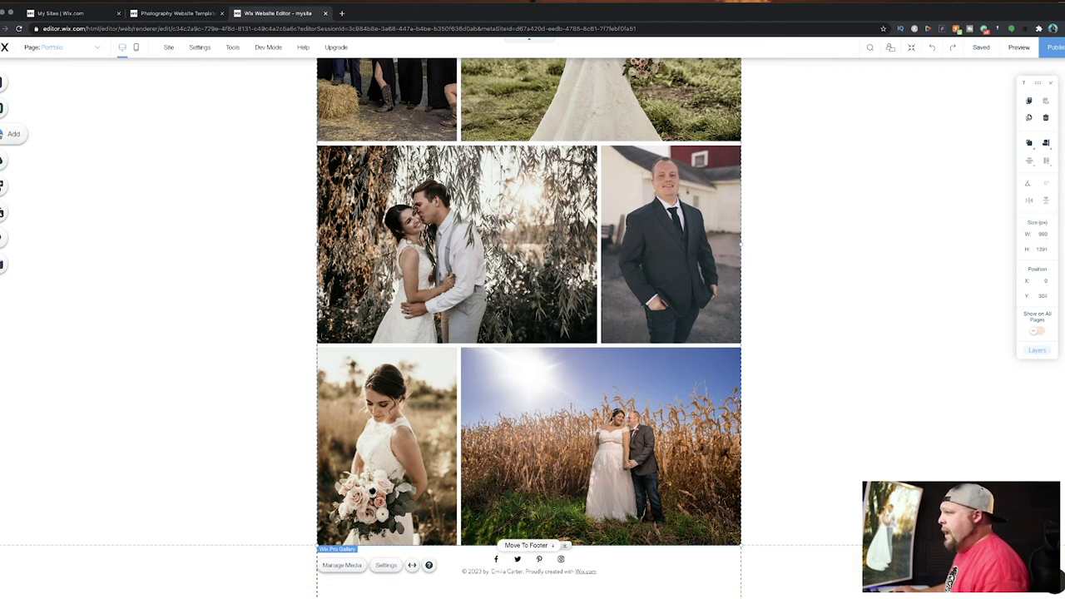
{"action": "left_click", "coordinate": [2, 133]}
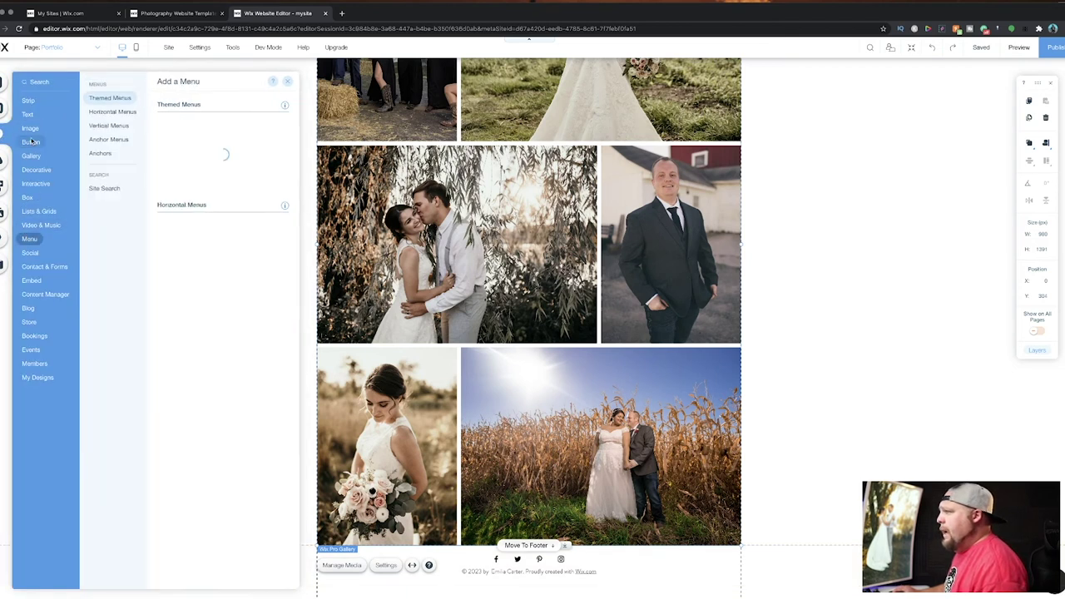
Browse the Contact & Forms templates and drag a Contact Us form onto the page.
{"action": "mouse_move", "coordinate": [34, 296]}
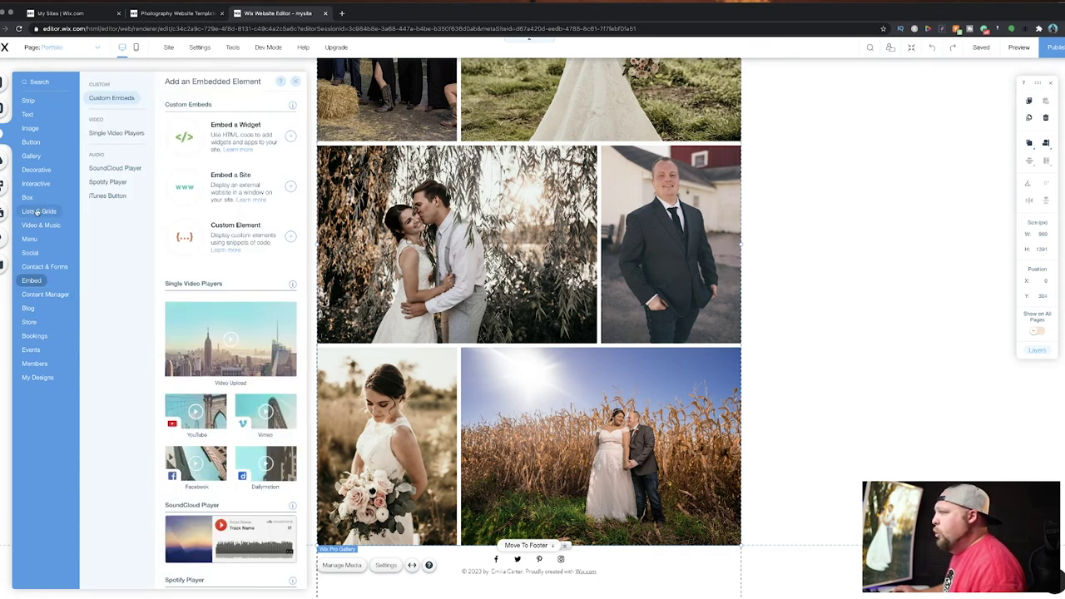
{"action": "mouse_move", "coordinate": [39, 142]}
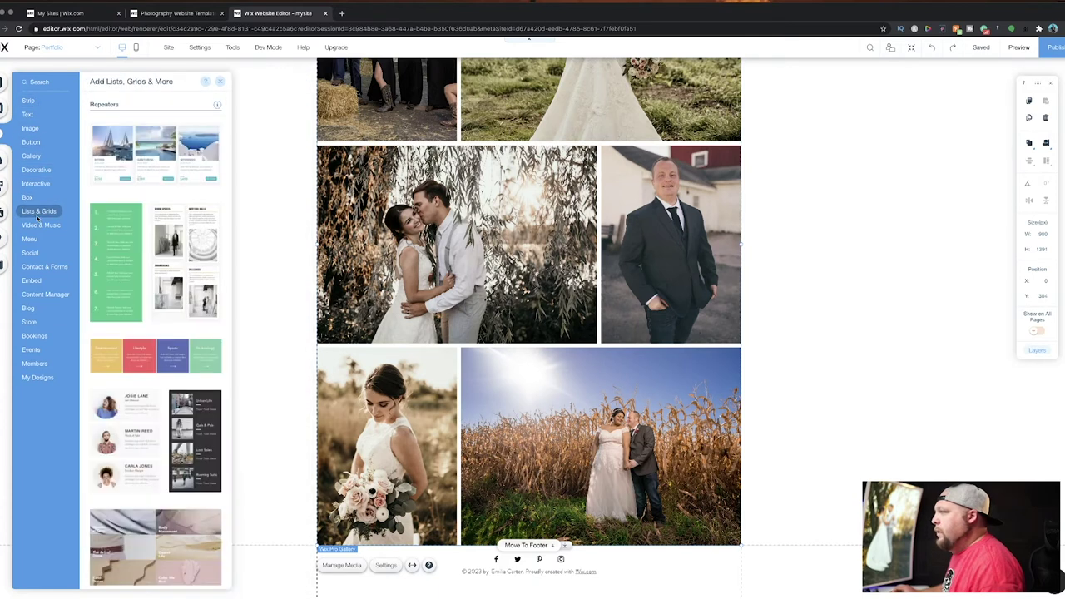
{"action": "mouse_move", "coordinate": [37, 266]}
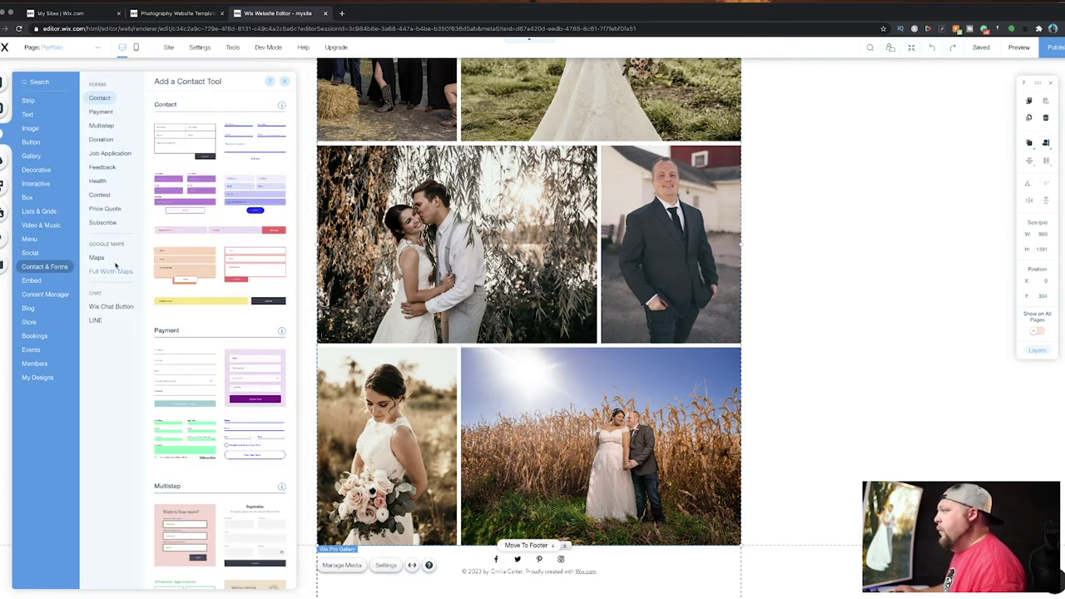
{"action": "left_click_drag", "start_coordinate": [175, 143], "coordinate": [465, 466]}
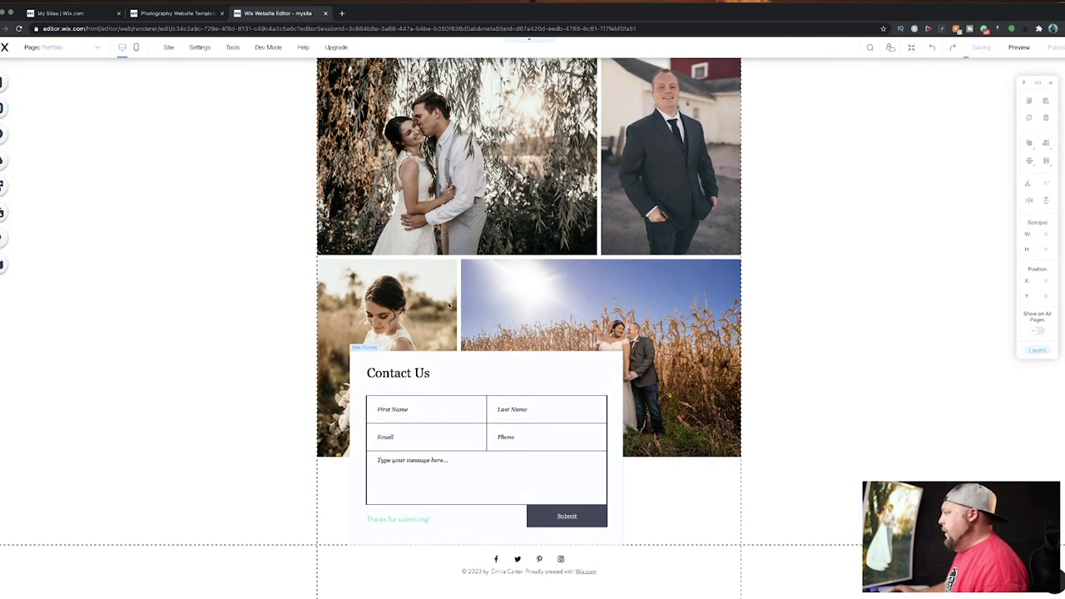
Move the Contact Us form beneath the gallery, resize it to 616 px wide and centre it.
{"action": "left_click_drag", "start_coordinate": [450, 373], "coordinate": [411, 471]}
{"action": "scroll", "coordinate": [435, 395], "scroll_direction": "down", "scroll_amount": 2}
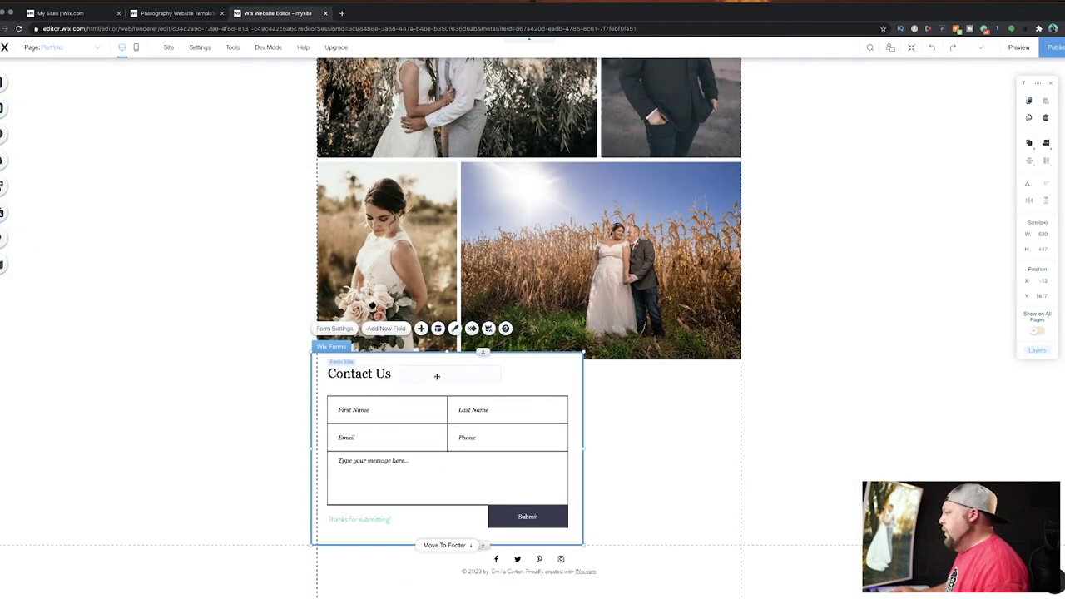
{"action": "left_click_drag", "start_coordinate": [530, 380], "coordinate": [539, 394]}
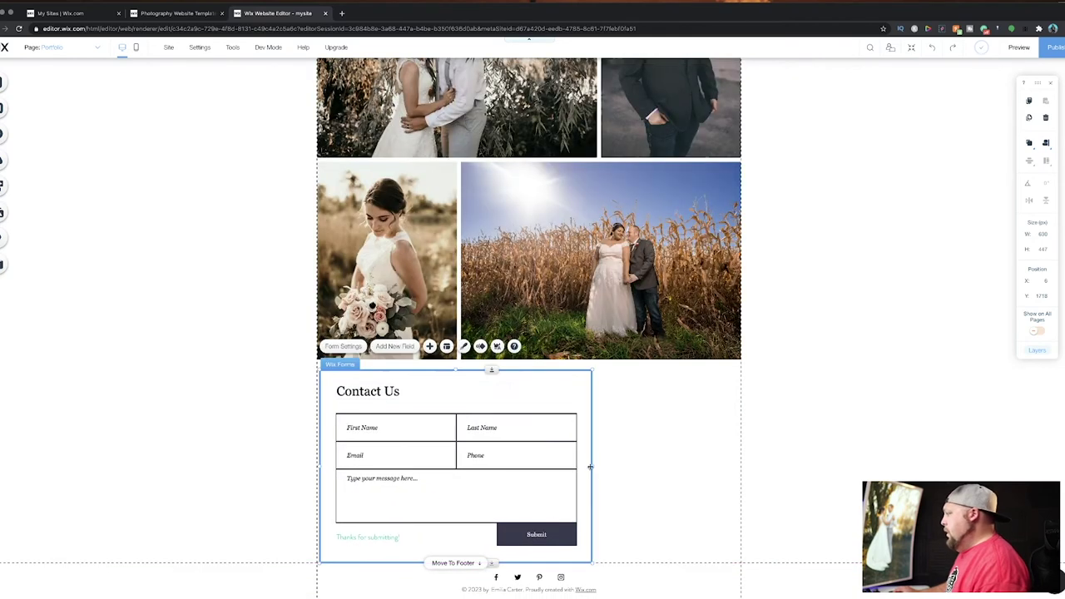
{"action": "left_click_drag", "start_coordinate": [594, 468], "coordinate": [734, 458]}
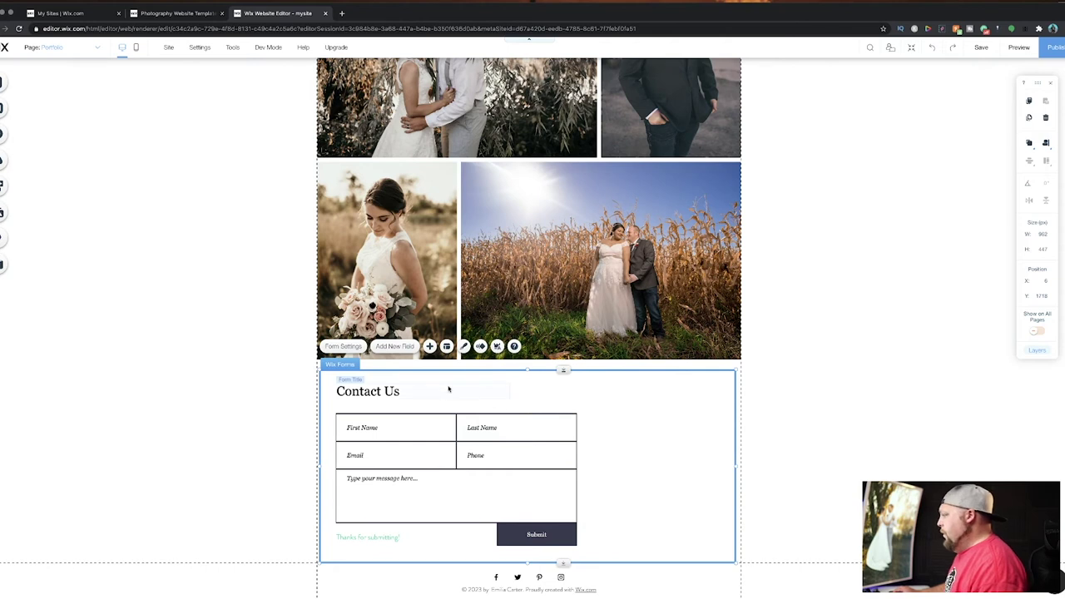
{"action": "left_click", "coordinate": [555, 460]}
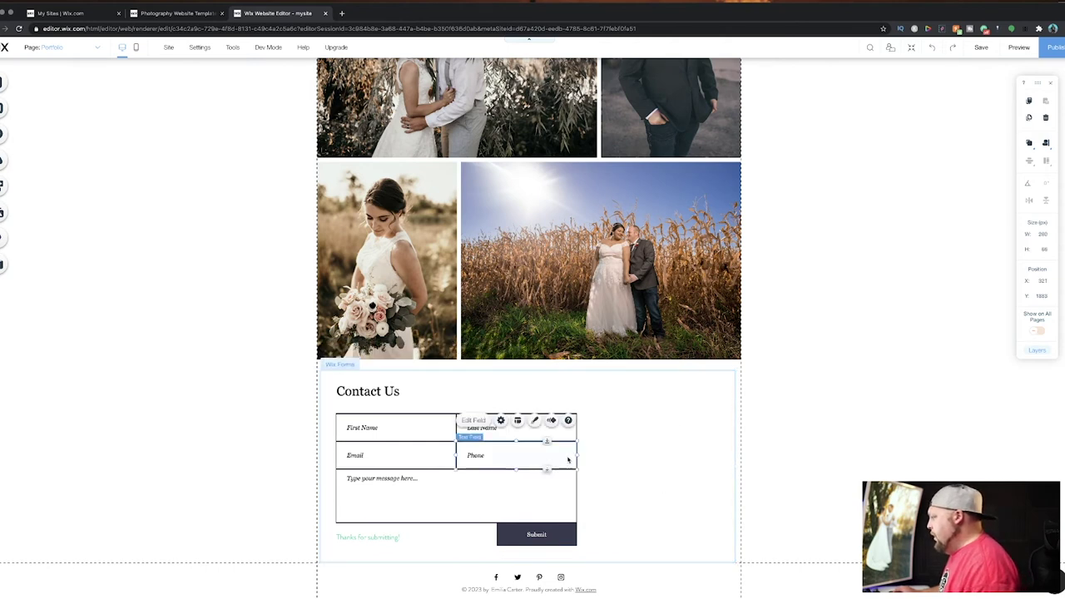
{"action": "left_click", "coordinate": [597, 547]}
{"action": "left_click_drag", "start_coordinate": [597, 546], "coordinate": [593, 545]}
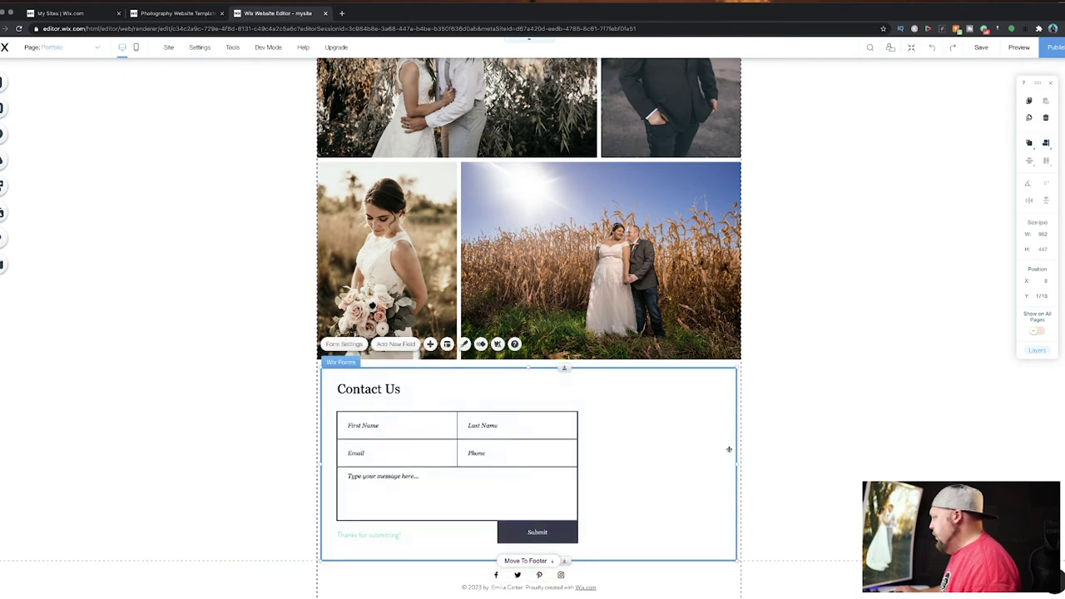
{"action": "left_click_drag", "start_coordinate": [683, 439], "coordinate": [585, 436]}
{"action": "left_click_drag", "start_coordinate": [493, 425], "coordinate": [570, 426]}
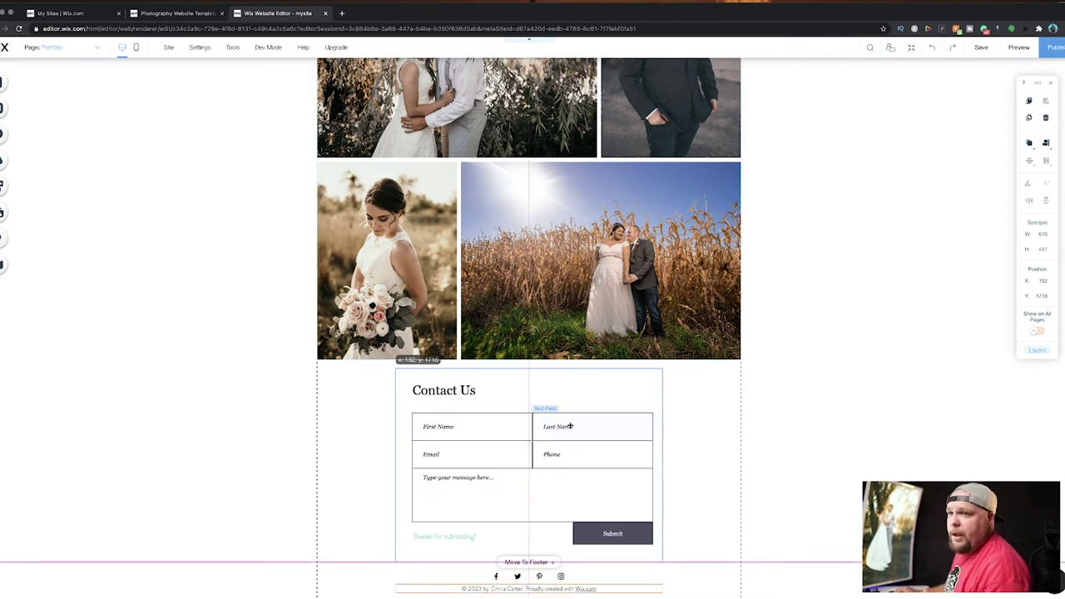
{"action": "left_click_drag", "start_coordinate": [570, 426], "coordinate": [570, 426]}
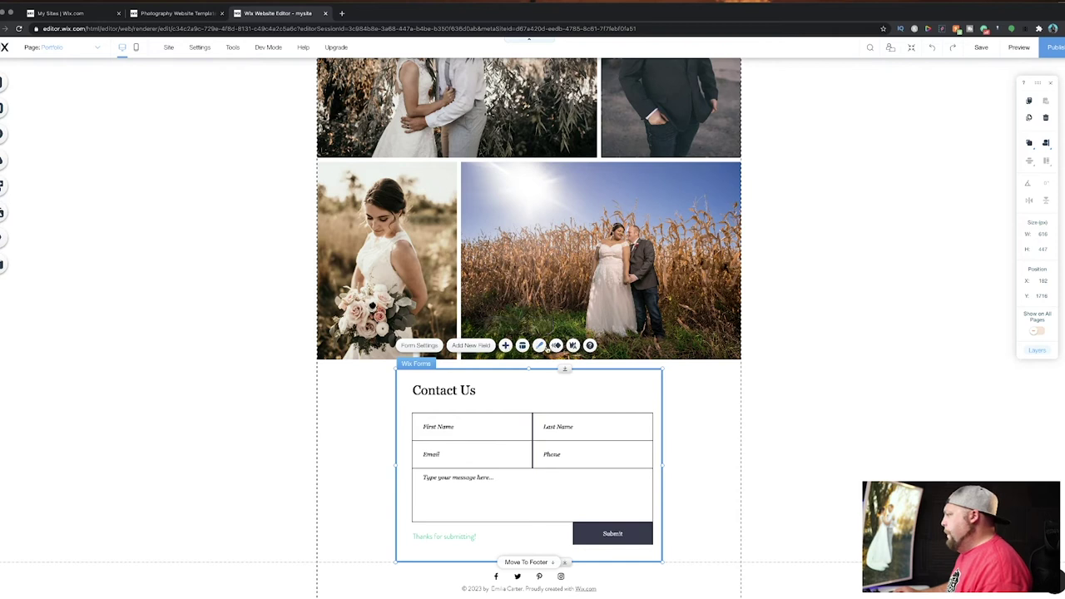
Open the Contact form's settings and review its email notification options, then return to the list.
{"action": "left_click", "coordinate": [436, 346]}
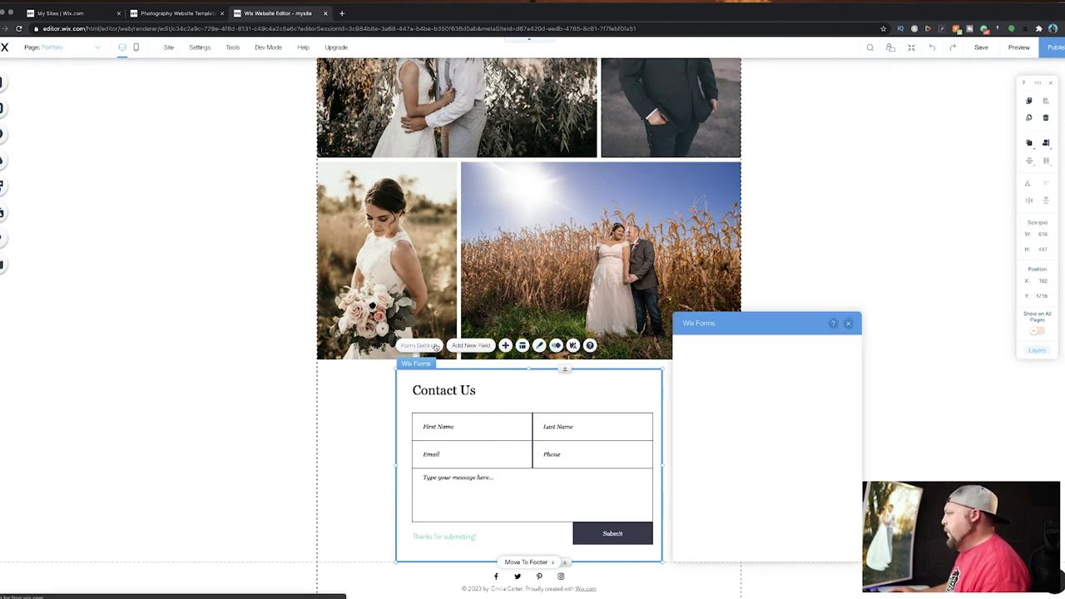
{"action": "left_click_drag", "start_coordinate": [747, 329], "coordinate": [126, 196]}
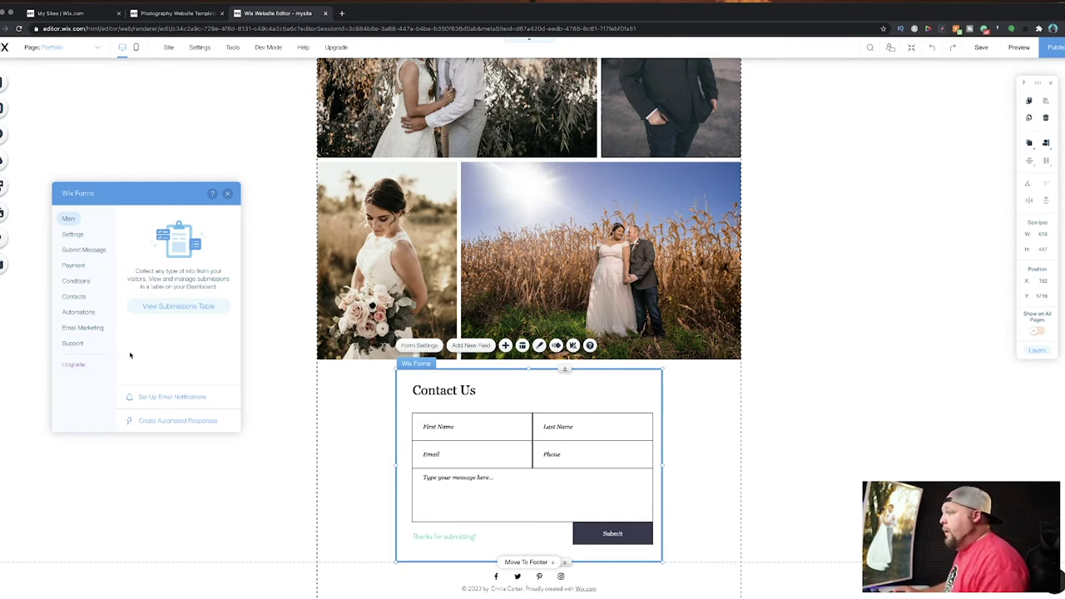
{"action": "left_click", "coordinate": [77, 235]}
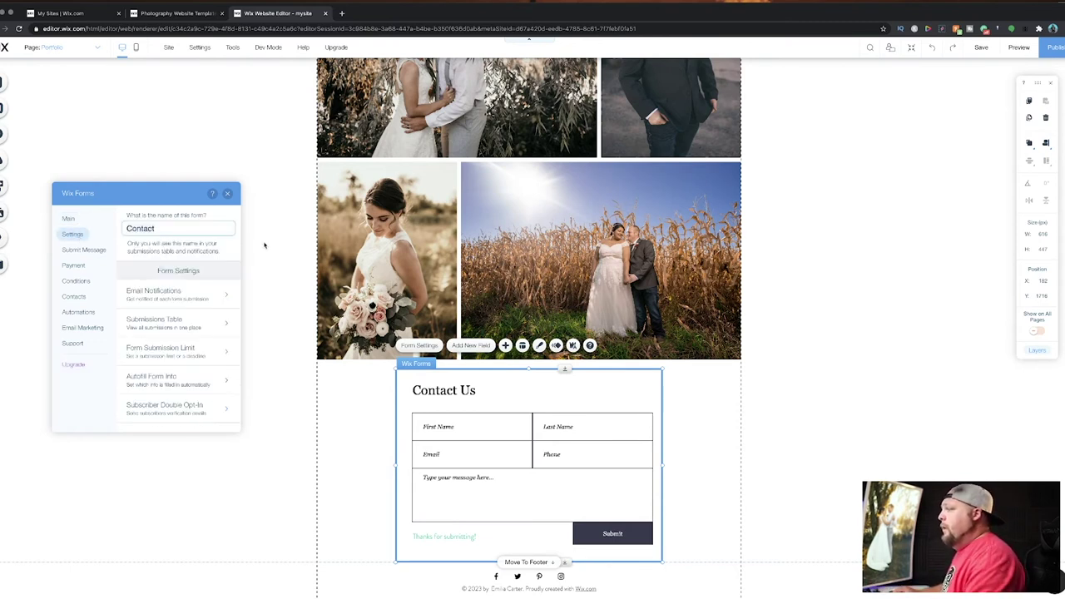
{"action": "left_click", "coordinate": [180, 295]}
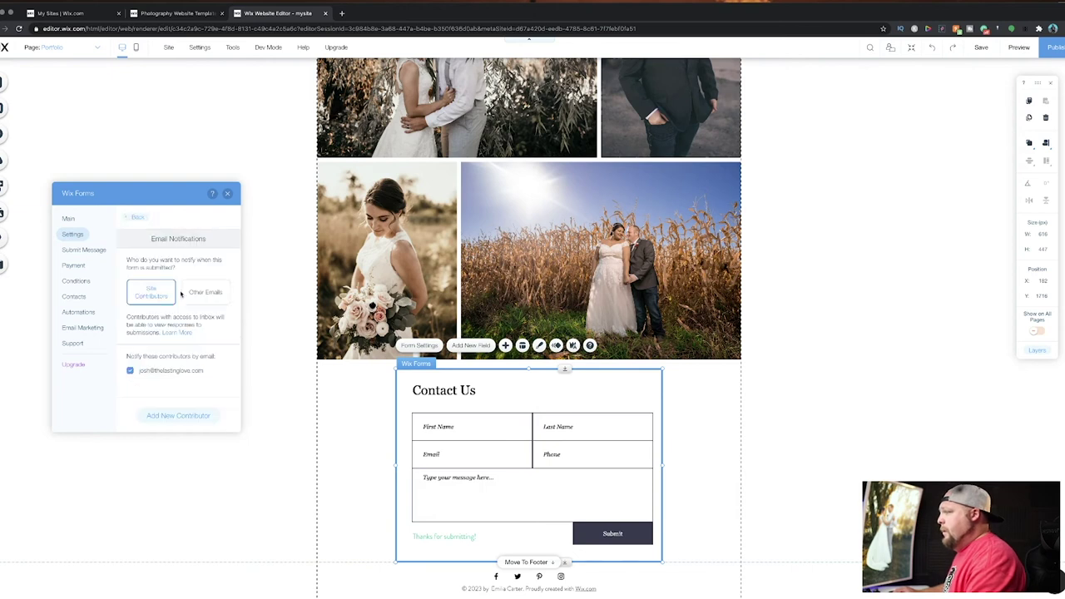
{"action": "left_click", "coordinate": [136, 216]}
{"action": "left_click", "coordinate": [149, 293]}
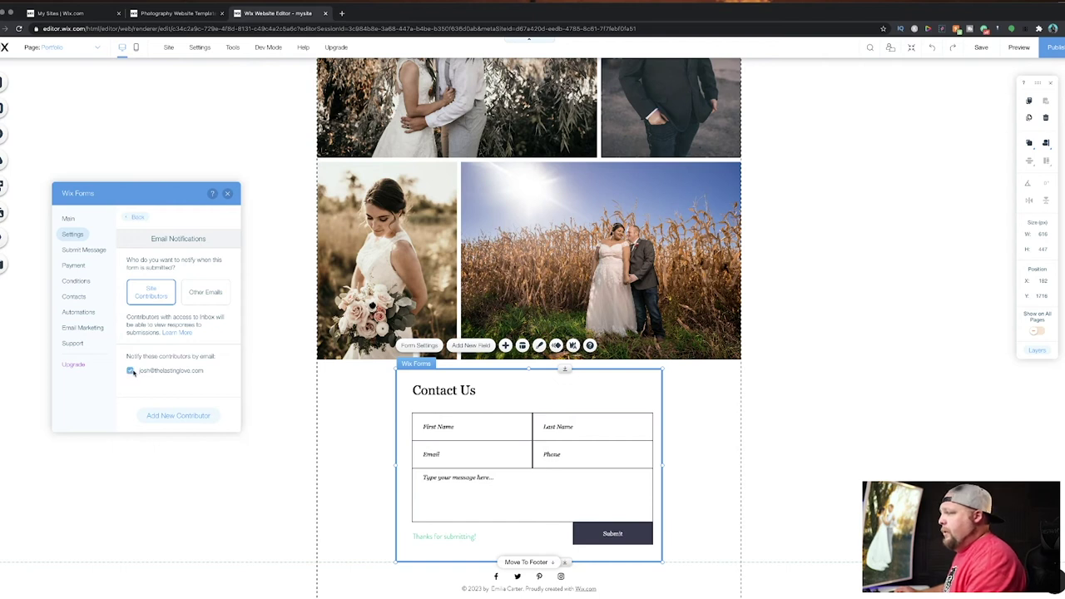
{"action": "left_click", "coordinate": [136, 216]}
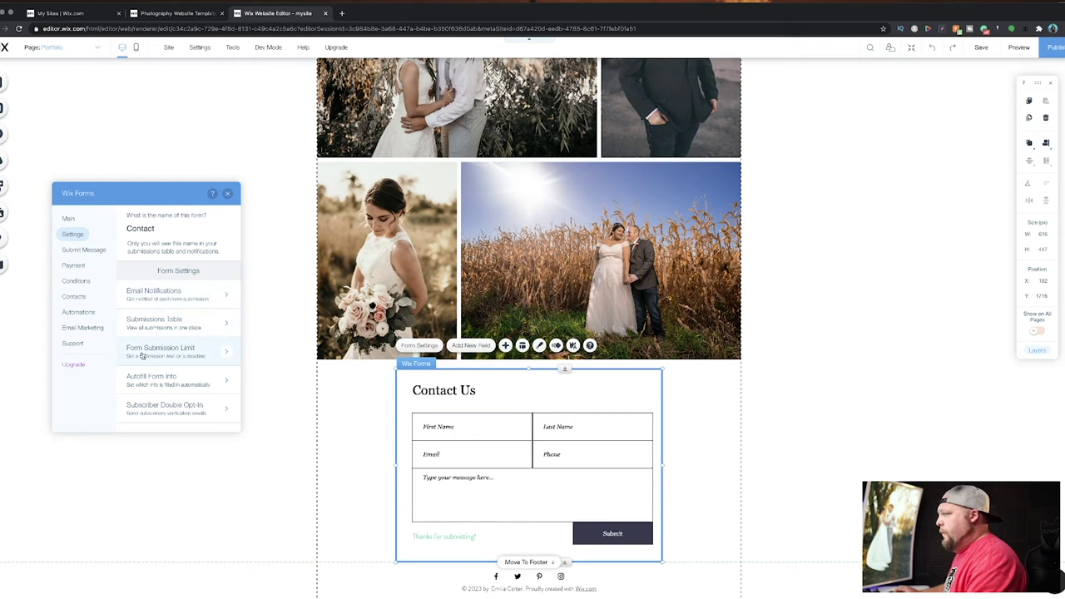
Replace the form's 'Thanks for submitting!' success message with 'Thanks for messaging us!'.
{"action": "left_click", "coordinate": [79, 251]}
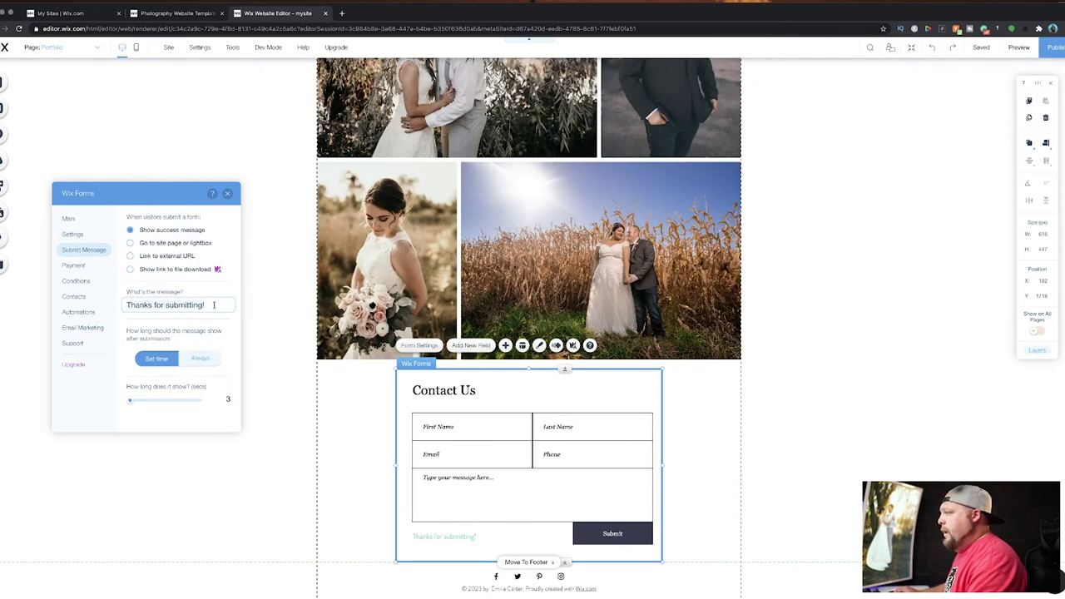
{"action": "key", "text": "ctrl+a"}
{"action": "type", "text": "Thanks for messag"}
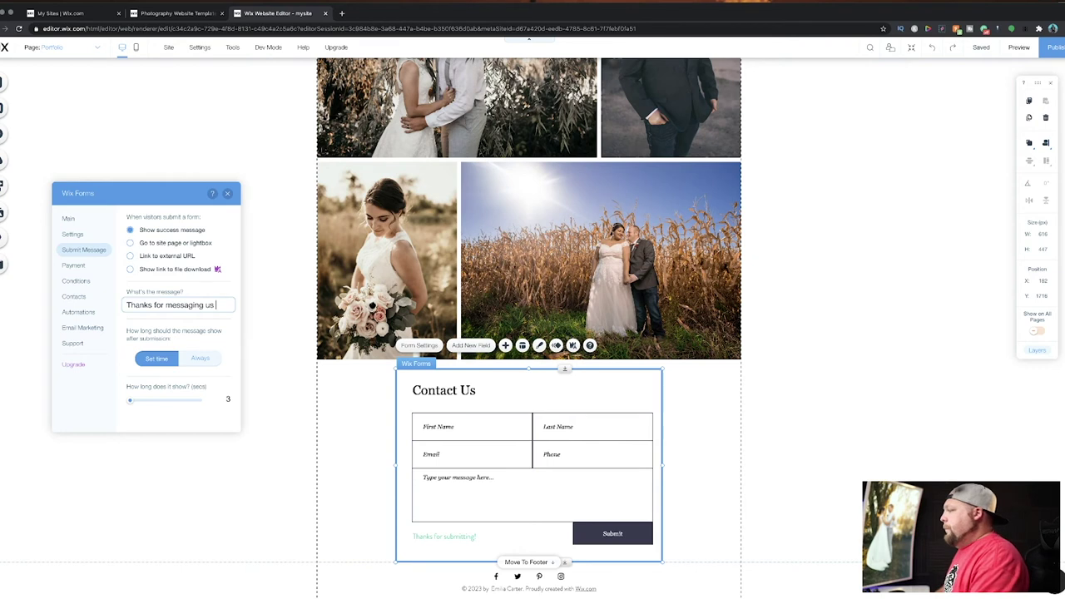
{"action": "left_click", "coordinate": [144, 329]}
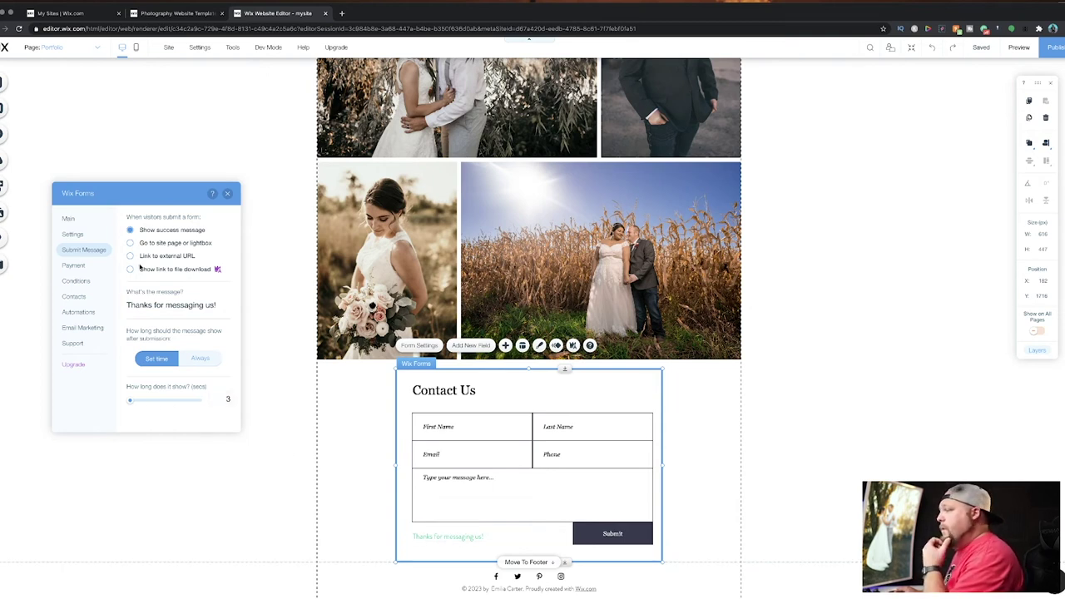
Review the form's Payment, Conditions and Contacts field-mapping options, leaving them unchanged.
{"action": "left_click", "coordinate": [82, 266]}
{"action": "left_click", "coordinate": [77, 283]}
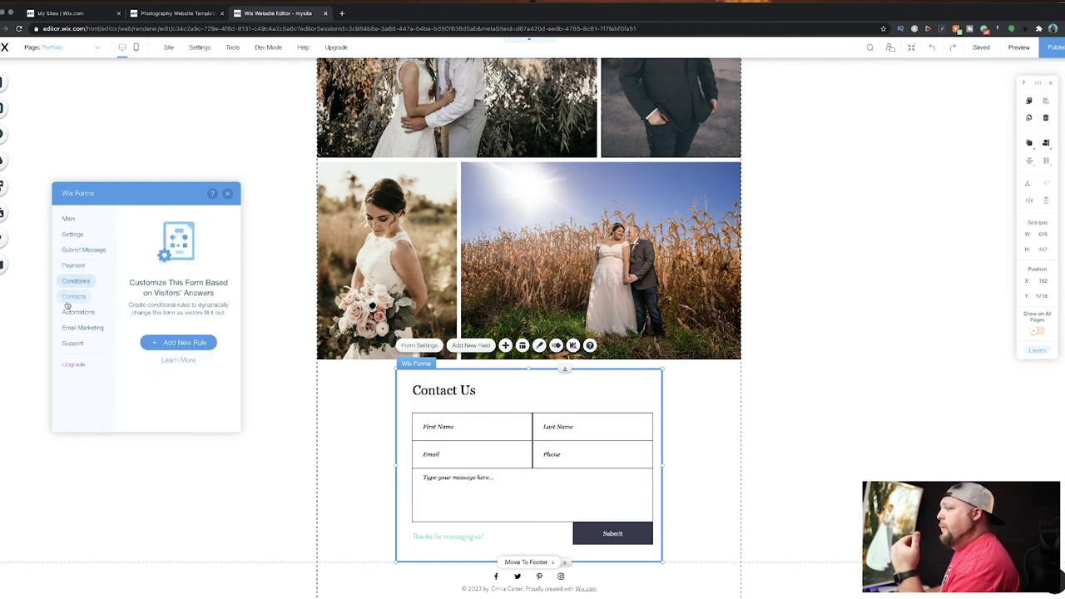
{"action": "left_click", "coordinate": [70, 297]}
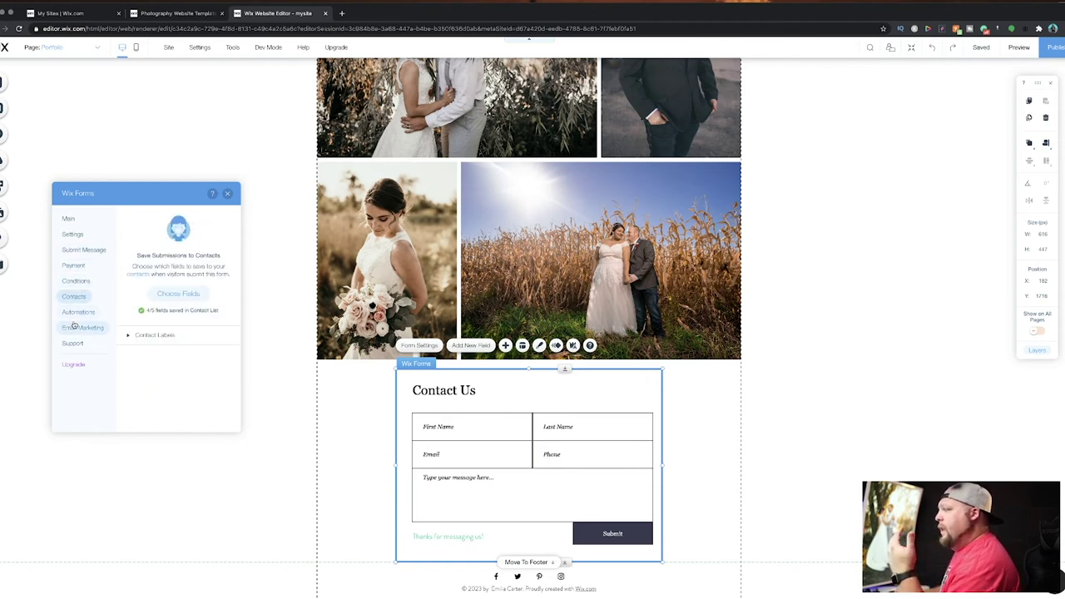
{"action": "left_click", "coordinate": [179, 298]}
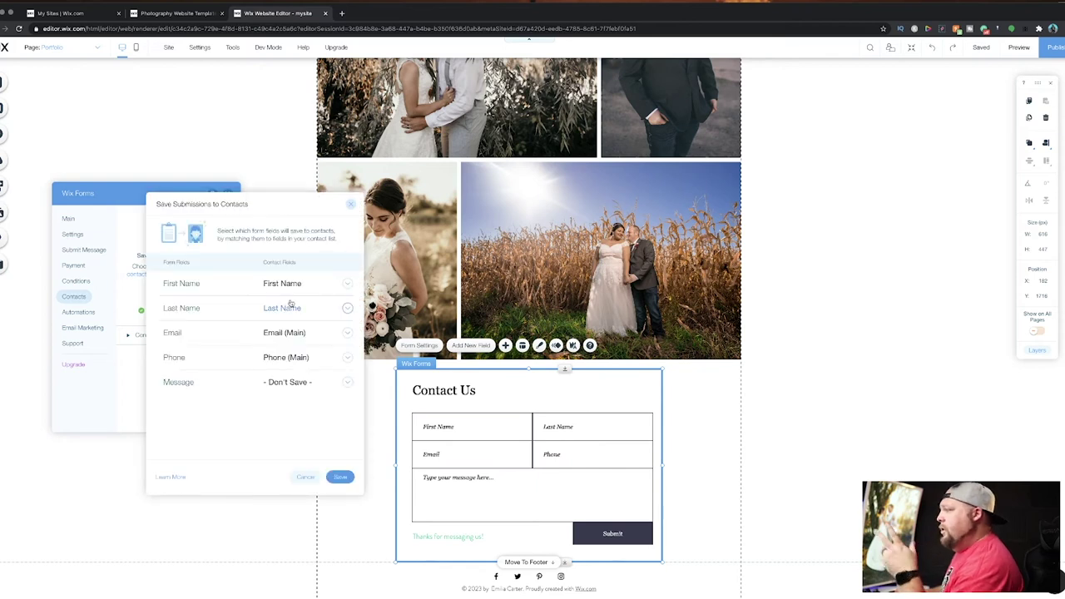
{"action": "left_click", "coordinate": [349, 205]}
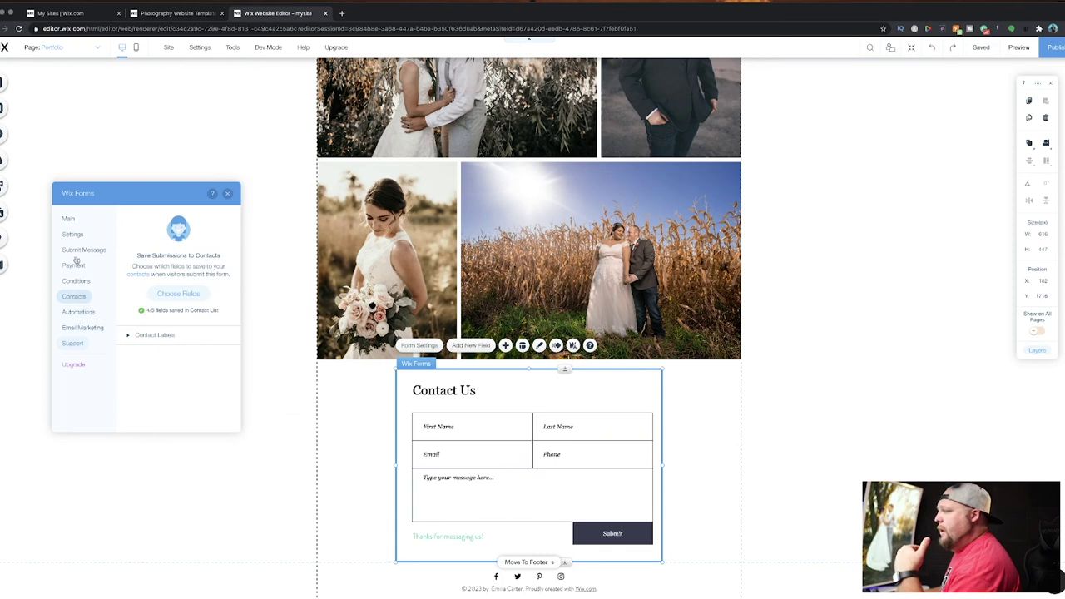
{"action": "left_click", "coordinate": [70, 220]}
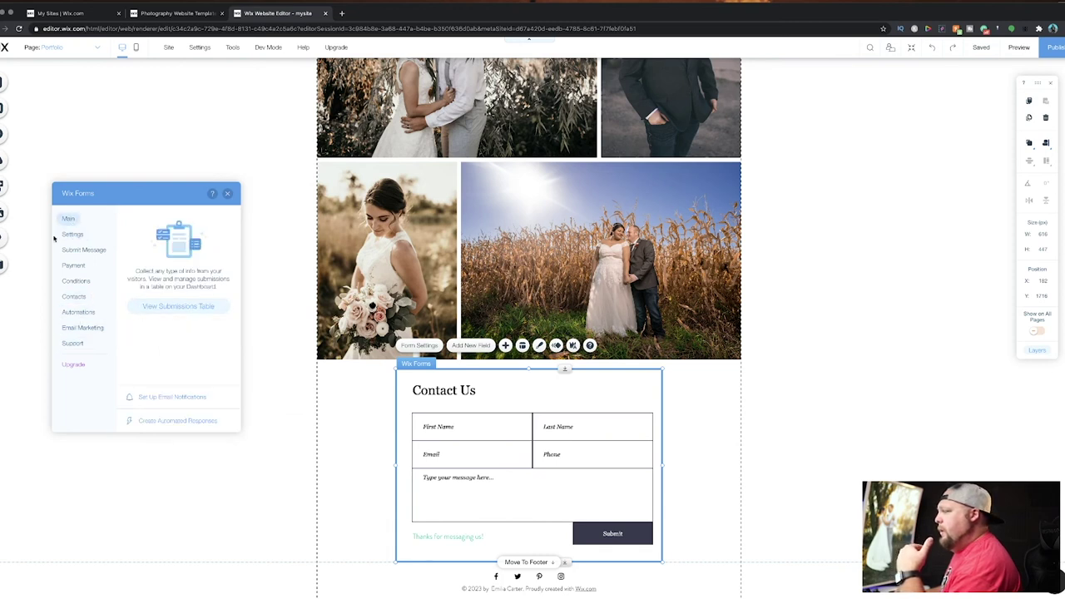
Look over the form's email notification recipients, then close the dashboard and form settings.
{"action": "left_click", "coordinate": [168, 398]}
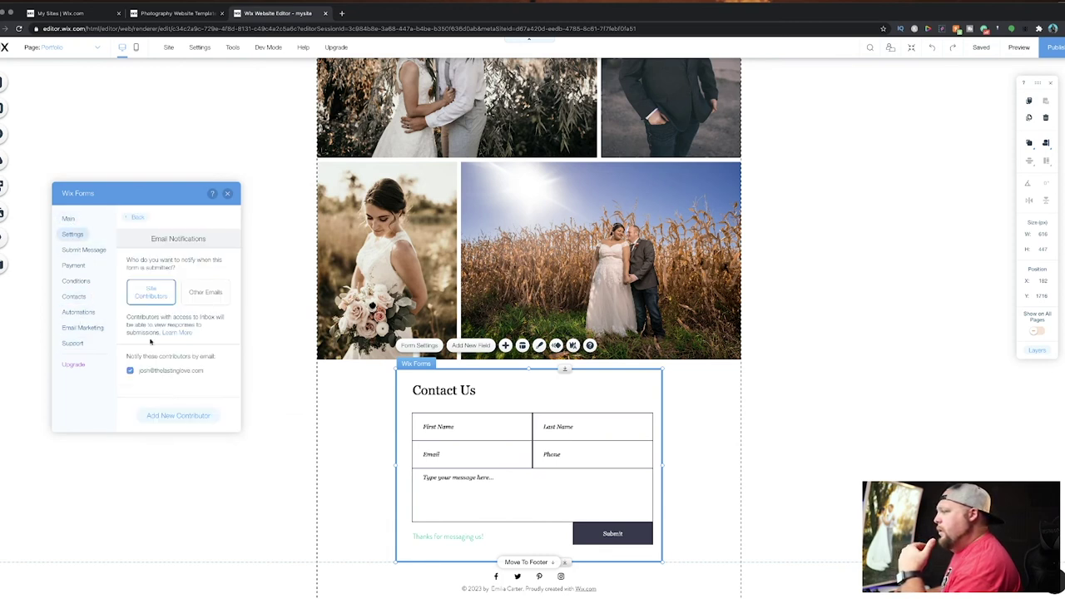
{"action": "left_click", "coordinate": [173, 416]}
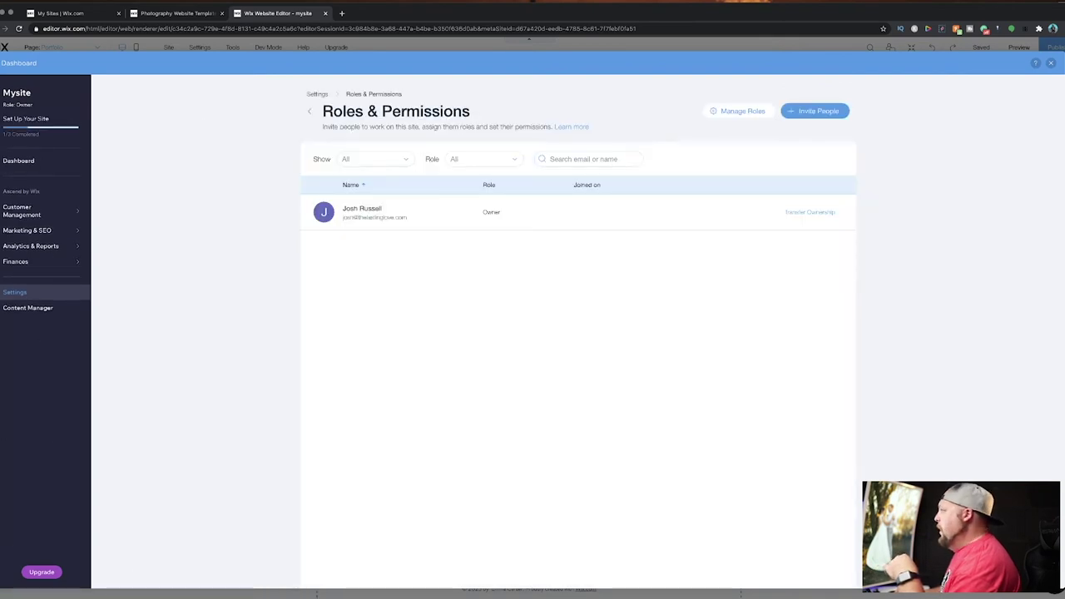
{"action": "left_click", "coordinate": [1050, 64]}
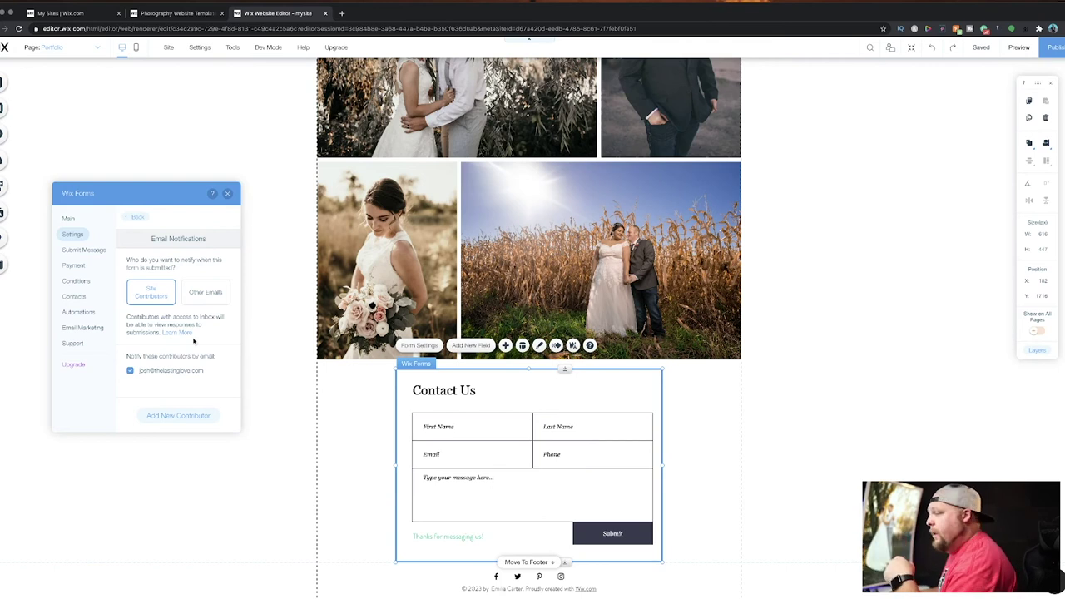
{"action": "left_click", "coordinate": [81, 250]}
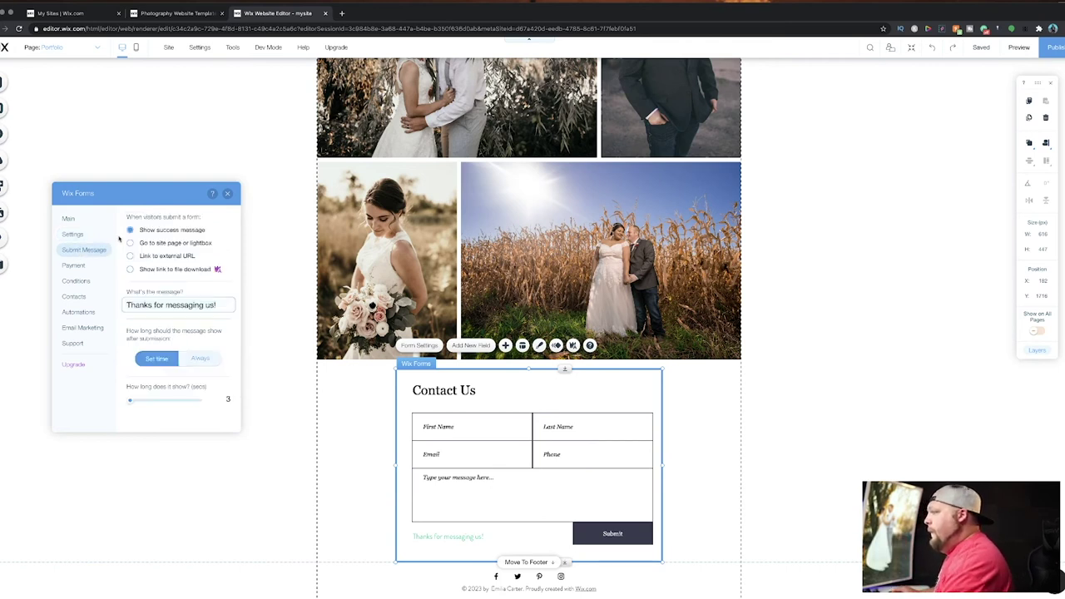
{"action": "left_click", "coordinate": [227, 193]}
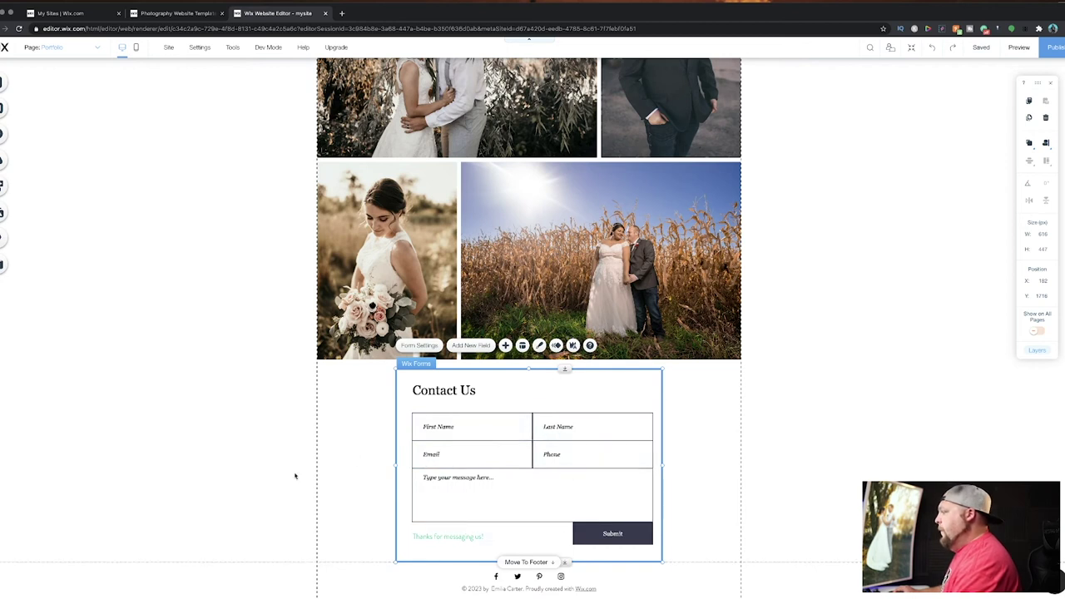
Scroll to the footer and rewrite the copyright credit as the studio's name and website address.
{"action": "left_click", "coordinate": [338, 465]}
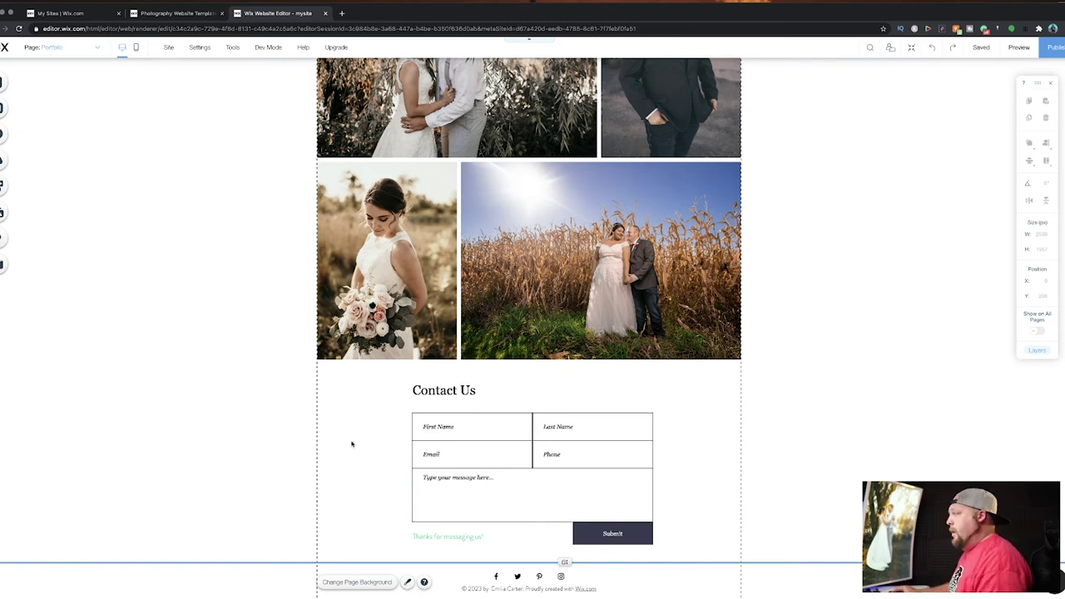
{"action": "scroll", "coordinate": [352, 443], "scroll_direction": "down", "scroll_amount": 1}
{"action": "scroll", "coordinate": [352, 444], "scroll_direction": "up", "scroll_amount": 5}
{"action": "scroll", "coordinate": [352, 443], "scroll_direction": "down", "scroll_amount": 6}
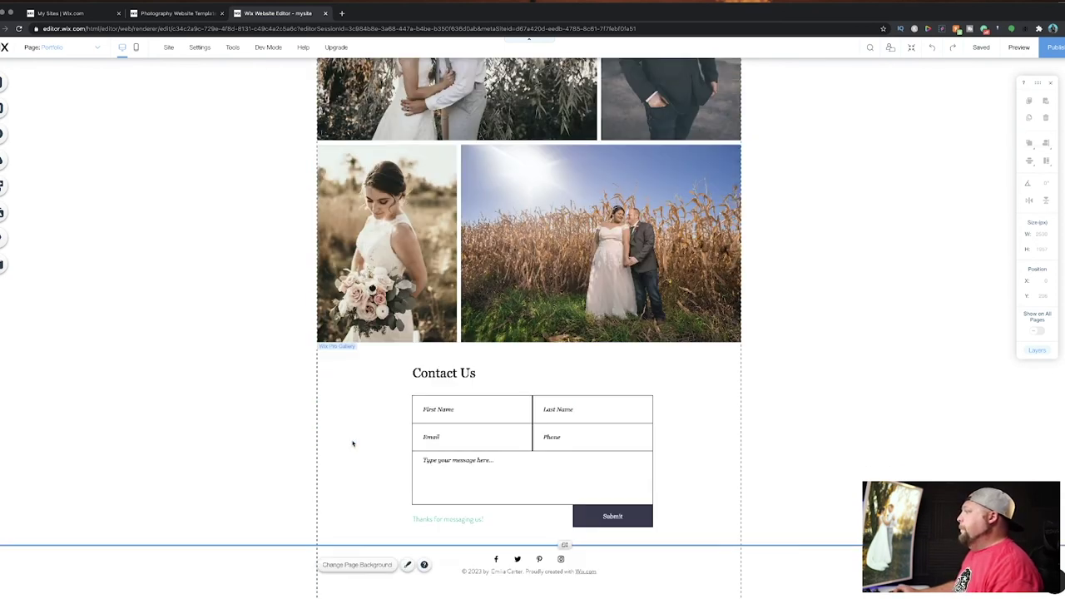
{"action": "left_click", "coordinate": [524, 574]}
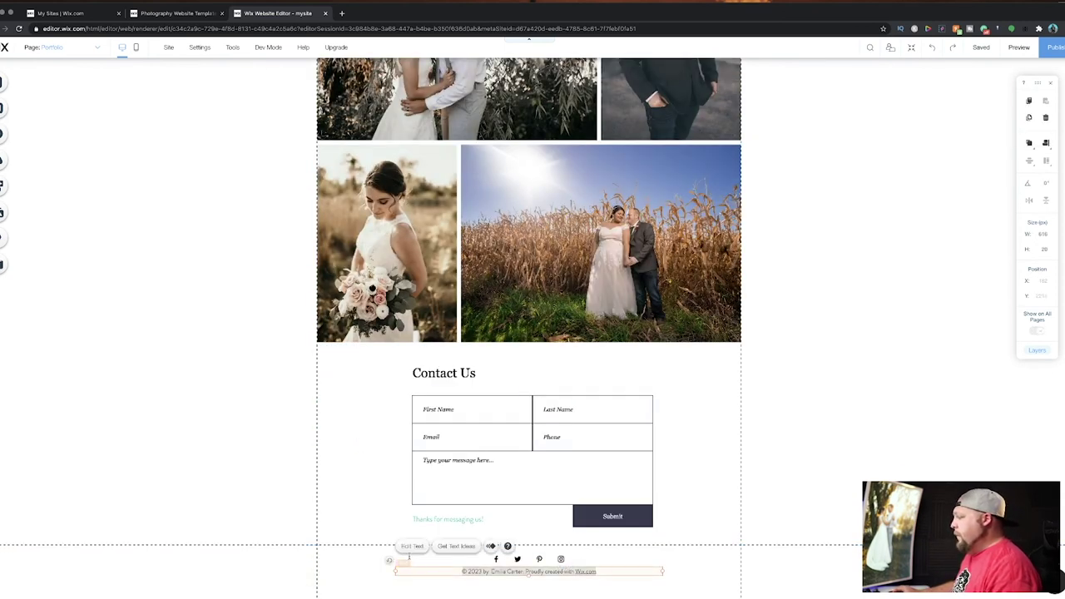
{"action": "left_click", "coordinate": [412, 547]}
{"action": "left_click", "coordinate": [493, 573]}
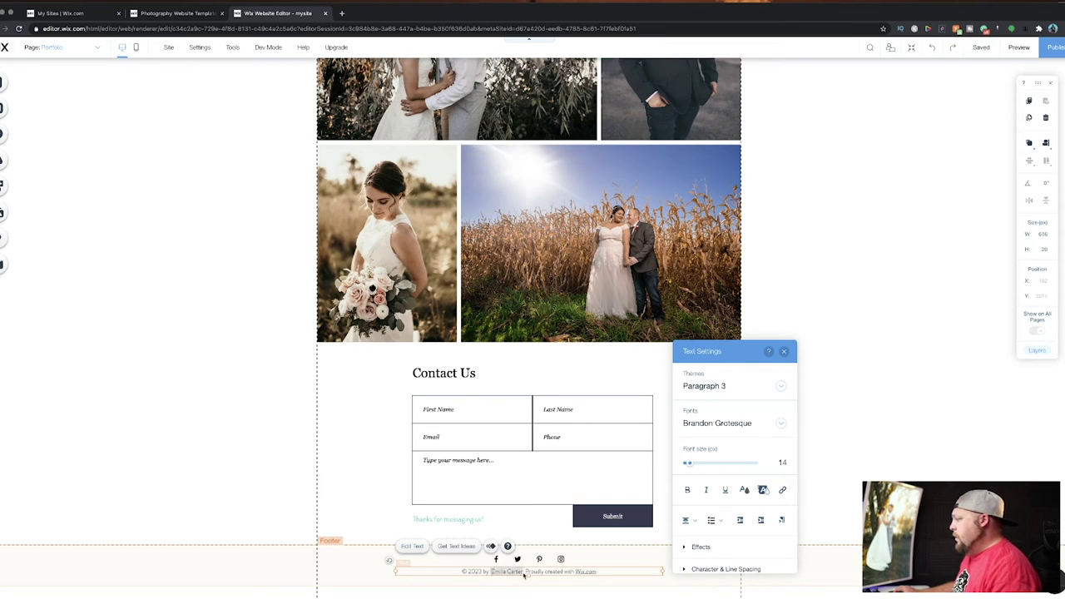
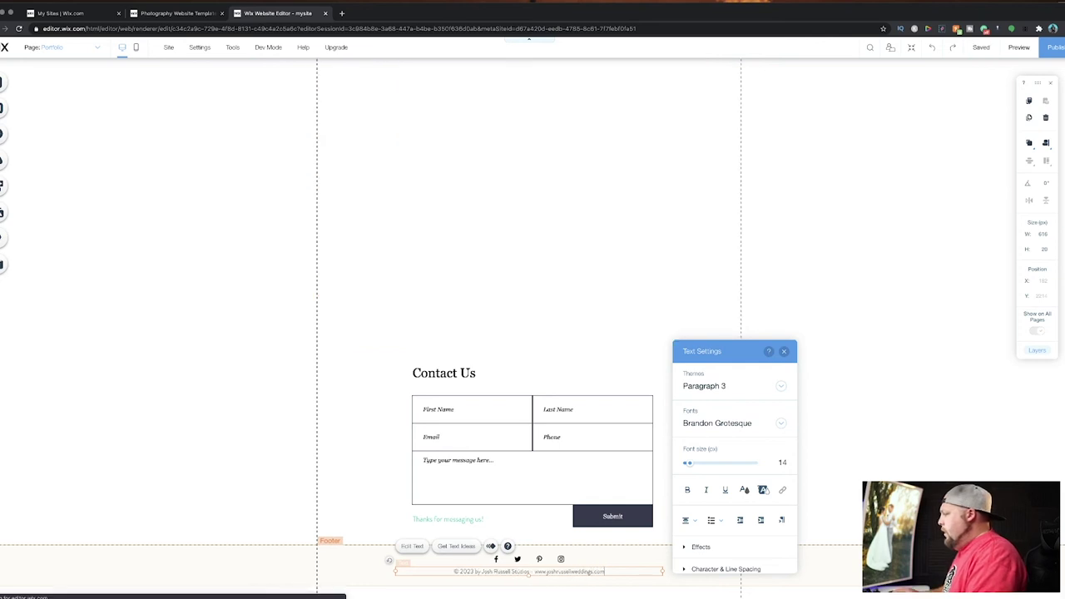
{"action": "left_click", "coordinate": [517, 559]}
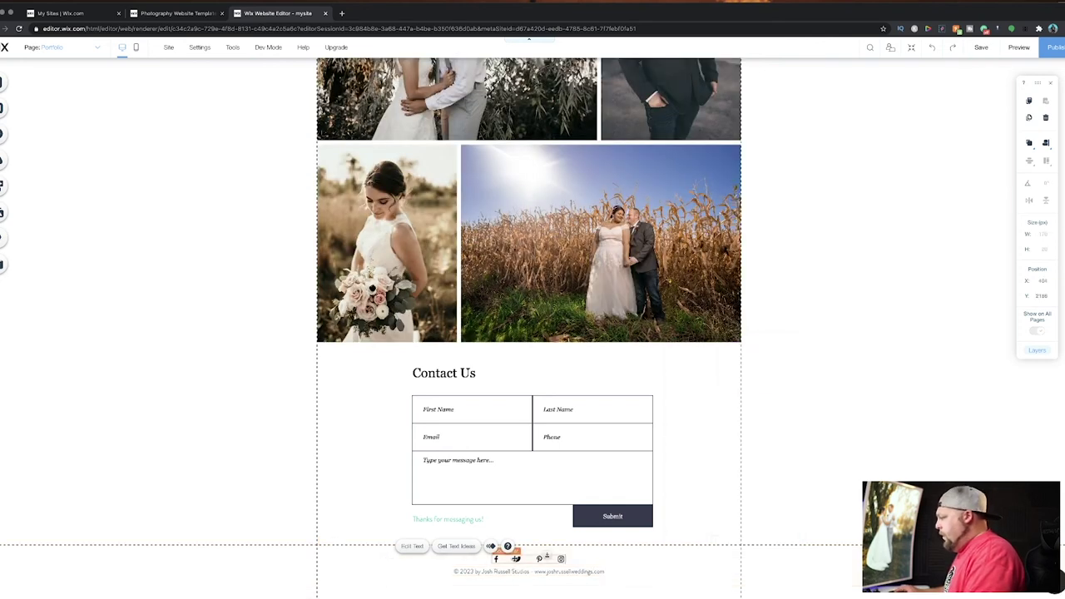
Change the footer Facebook icon's link to the studio's own Facebook page address.
{"action": "left_click", "coordinate": [511, 534]}
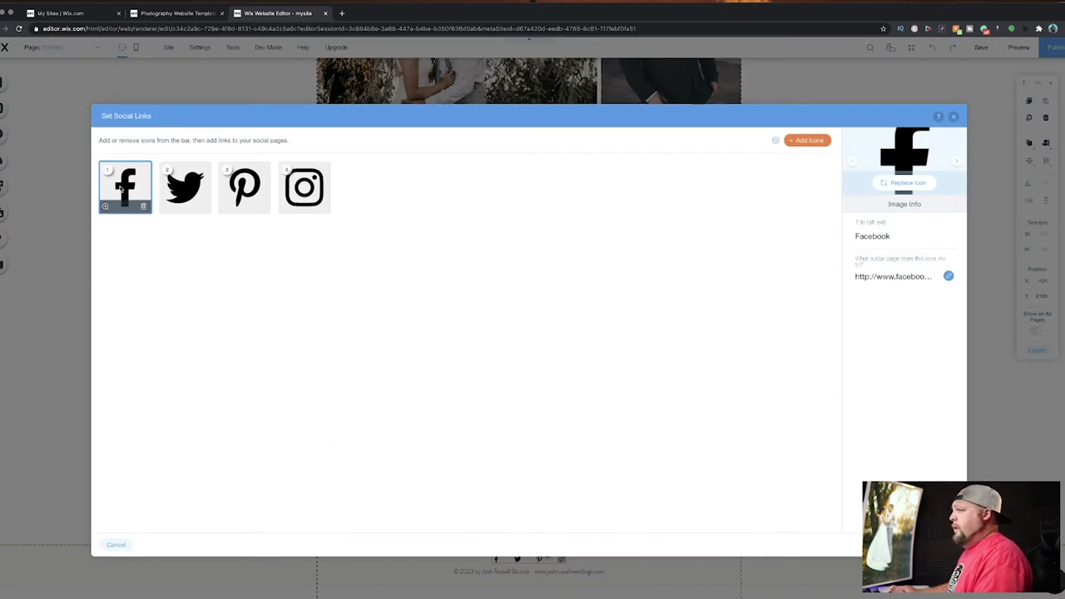
{"action": "left_click", "coordinate": [884, 278]}
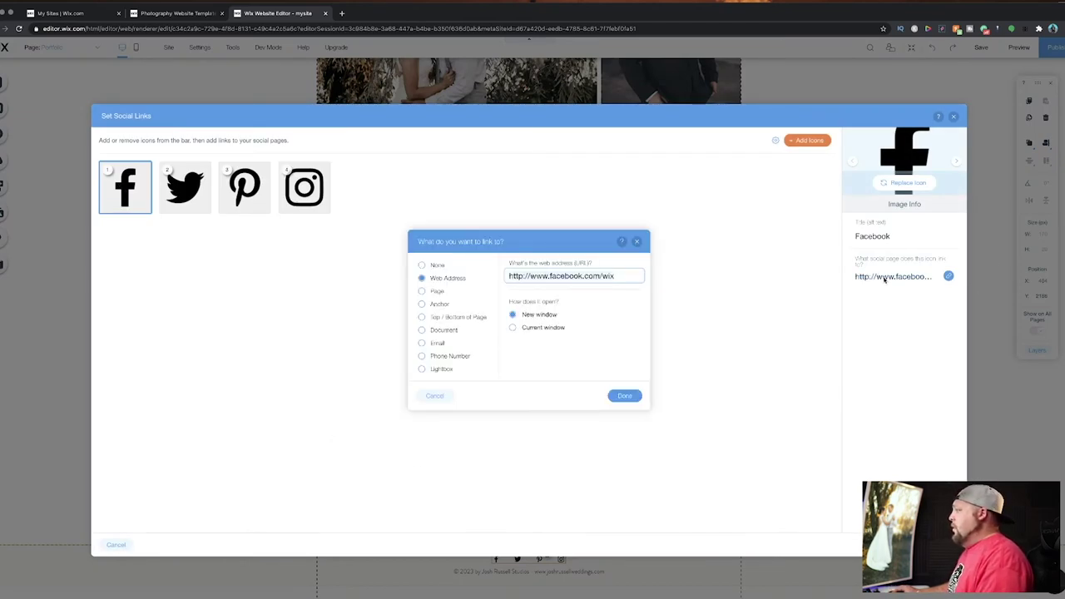
{"action": "left_click", "coordinate": [617, 275]}
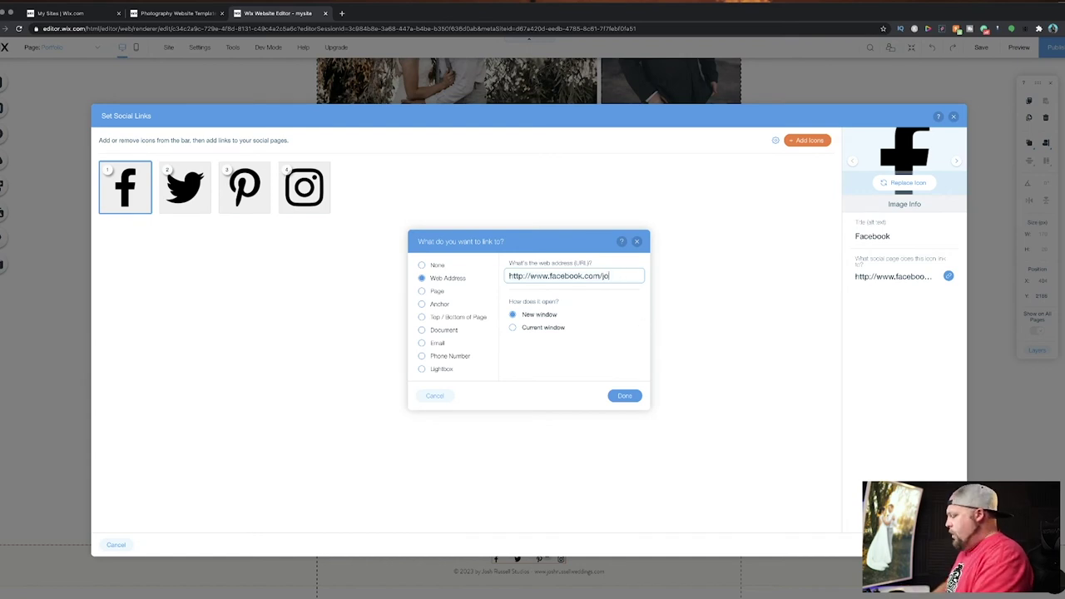
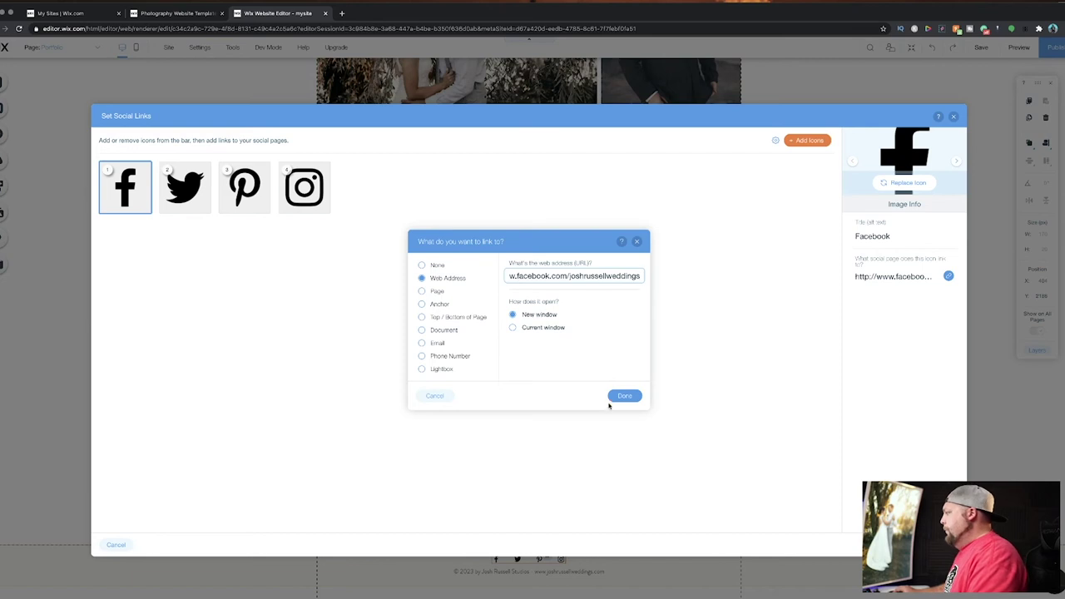
{"action": "left_click", "coordinate": [620, 397]}
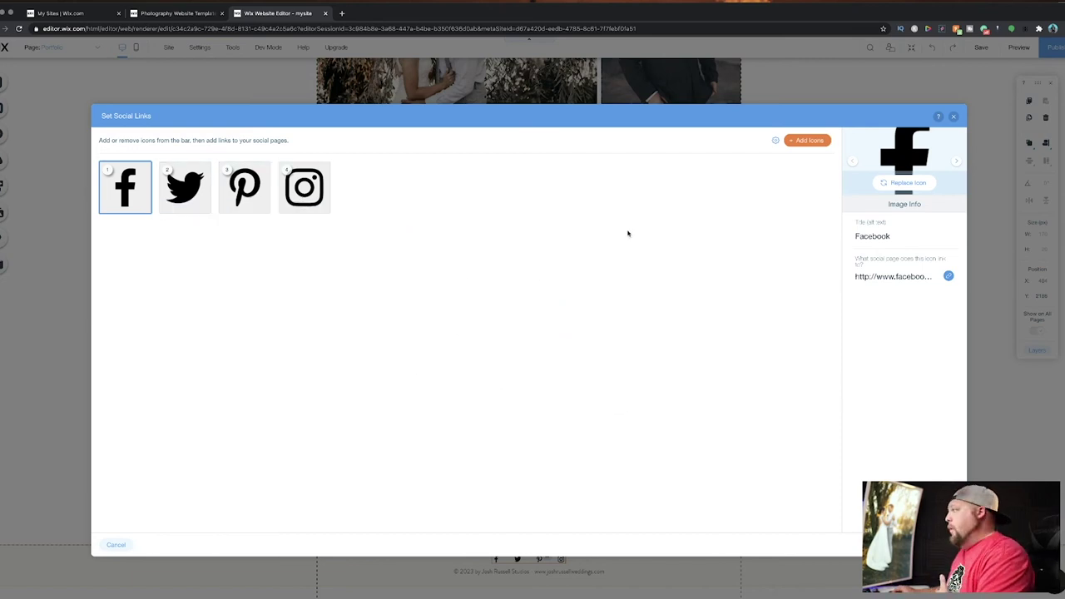
Try adding a round black Instagram icon from the library, then remove it and close the links editor.
{"action": "left_click", "coordinate": [802, 141]}
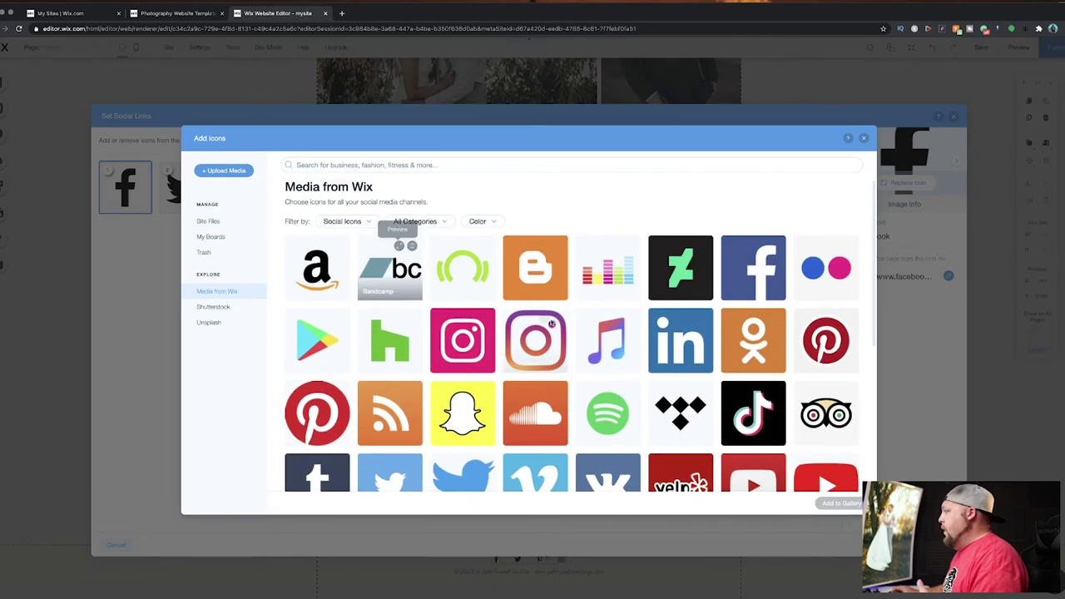
{"action": "left_click", "coordinate": [538, 342]}
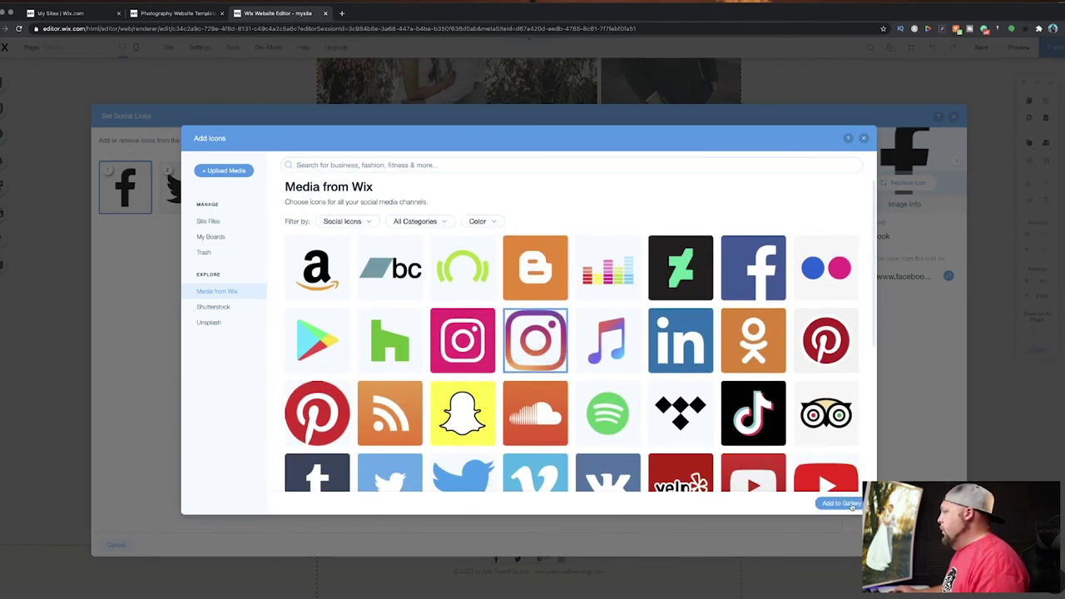
{"action": "scroll", "coordinate": [568, 316], "scroll_direction": "down", "scroll_amount": 5}
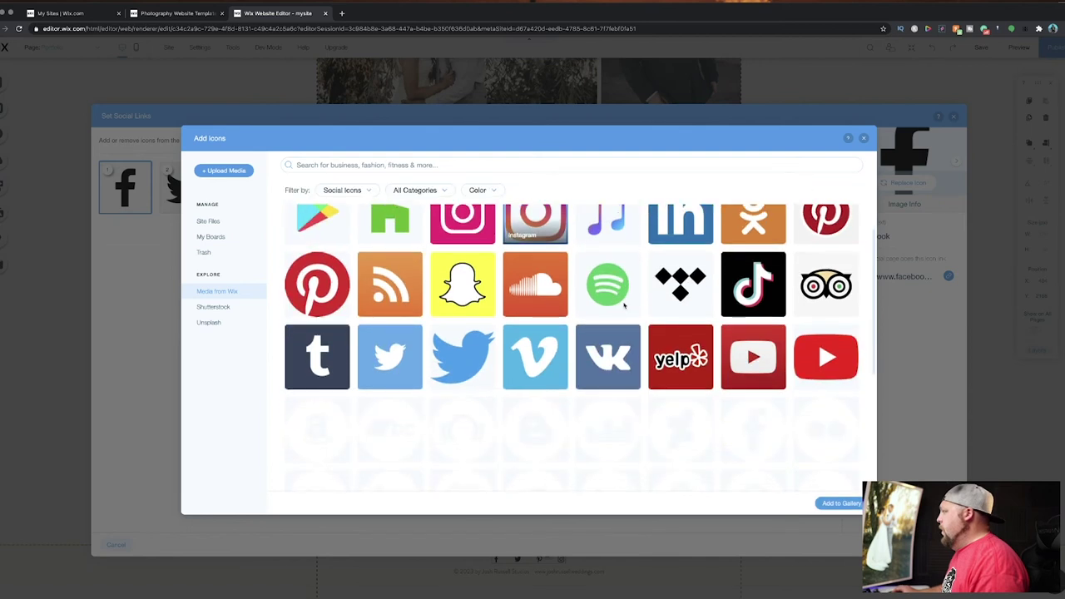
{"action": "scroll", "coordinate": [619, 309], "scroll_direction": "down", "scroll_amount": 3}
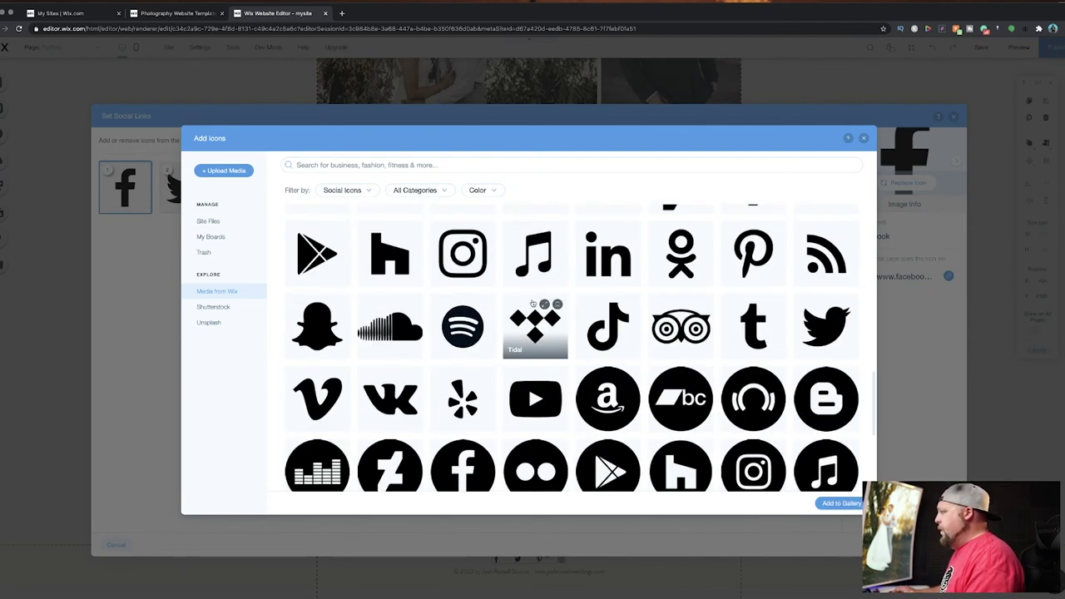
{"action": "scroll", "coordinate": [393, 300], "scroll_direction": "down", "scroll_amount": 1}
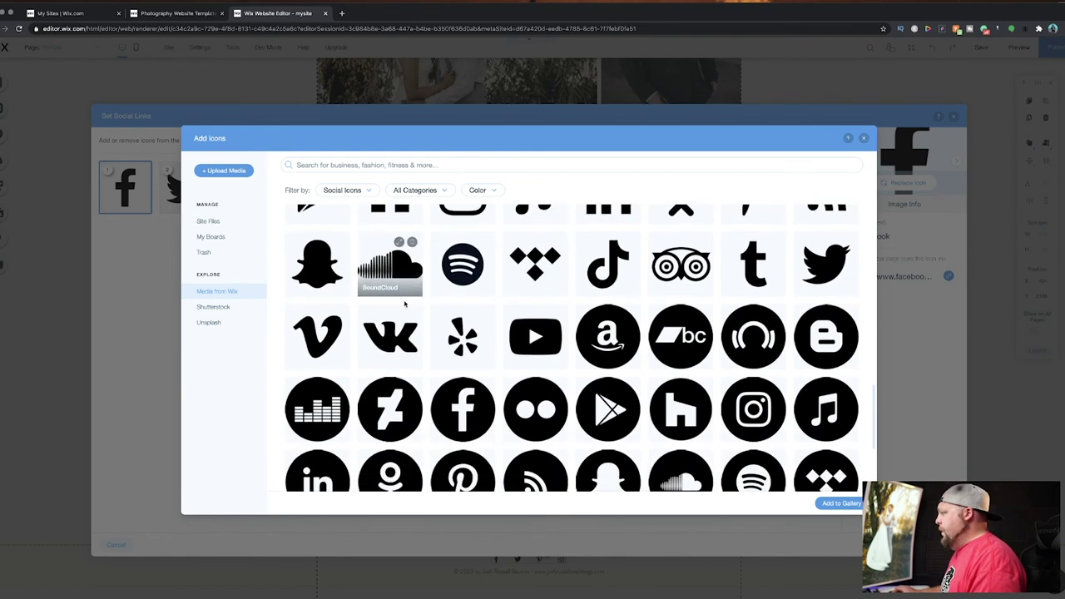
{"action": "scroll", "coordinate": [540, 347], "scroll_direction": "down", "scroll_amount": 2}
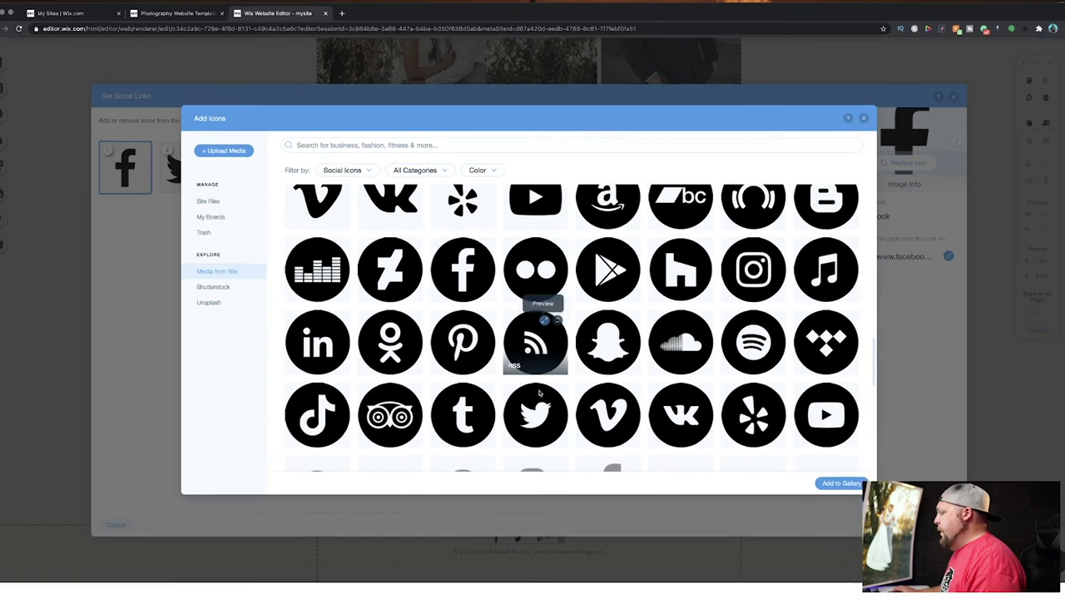
{"action": "scroll", "coordinate": [536, 366], "scroll_direction": "down", "scroll_amount": 5}
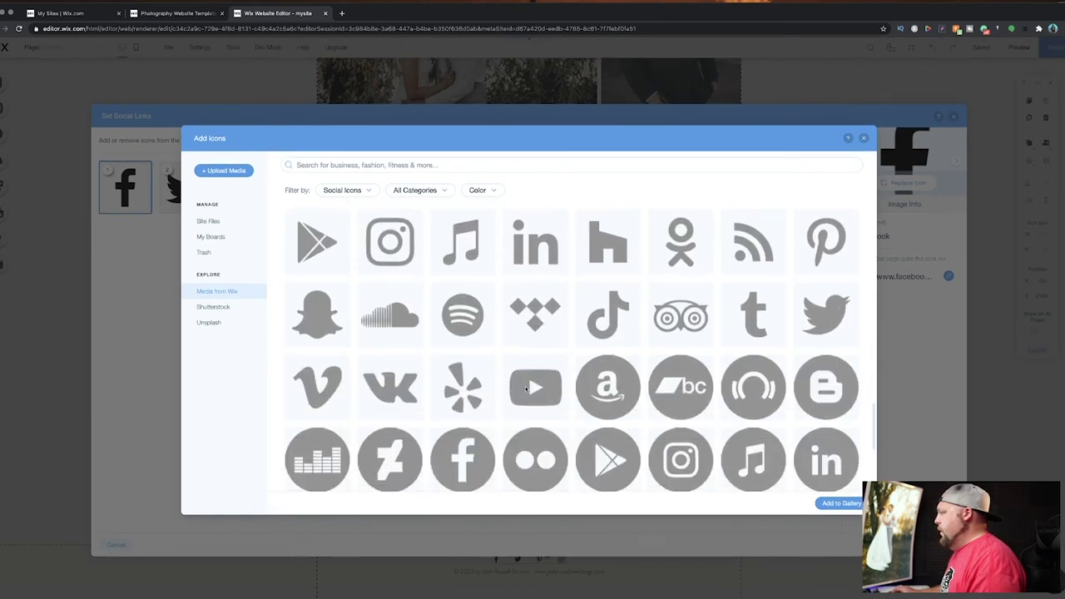
{"action": "scroll", "coordinate": [521, 323], "scroll_direction": "down", "scroll_amount": 3}
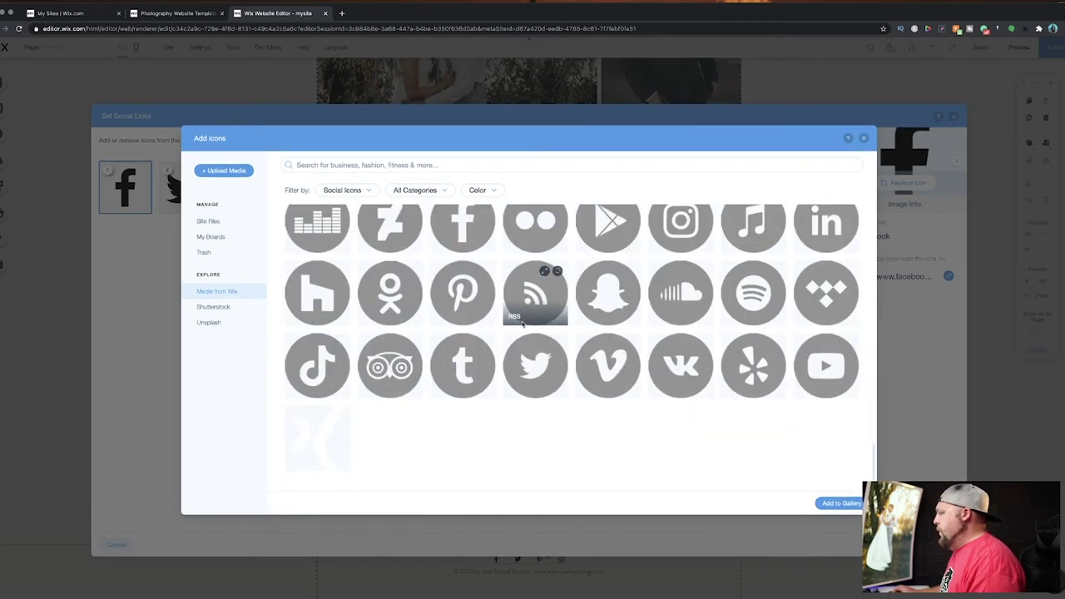
{"action": "scroll", "coordinate": [520, 325], "scroll_direction": "down", "scroll_amount": 4}
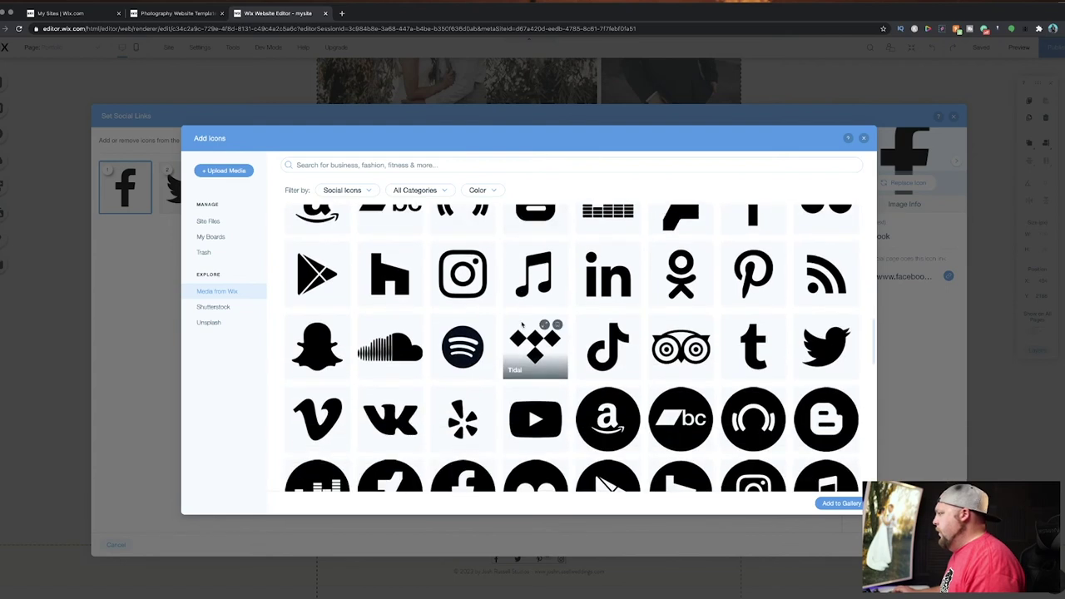
{"action": "scroll", "coordinate": [450, 357], "scroll_direction": "up", "scroll_amount": 1}
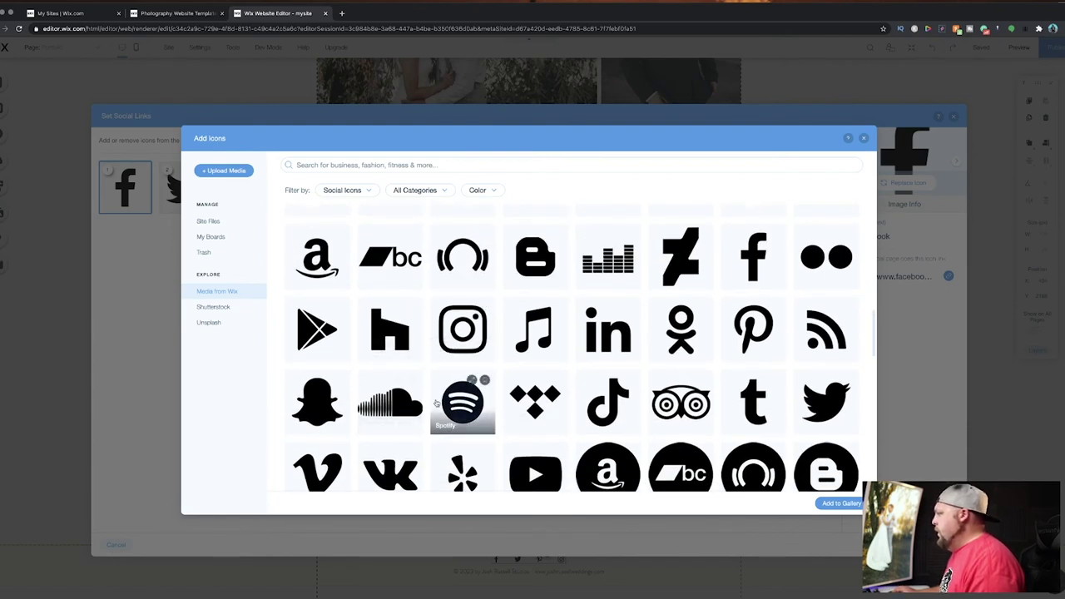
{"action": "scroll", "coordinate": [536, 403], "scroll_direction": "down", "scroll_amount": 1}
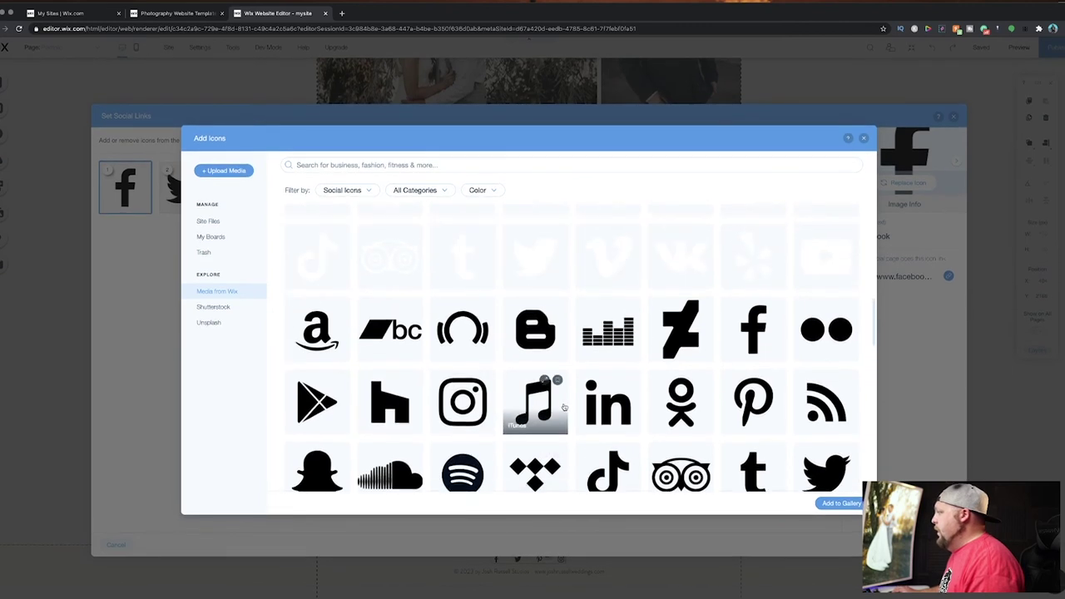
{"action": "scroll", "coordinate": [564, 407], "scroll_direction": "down", "scroll_amount": 3}
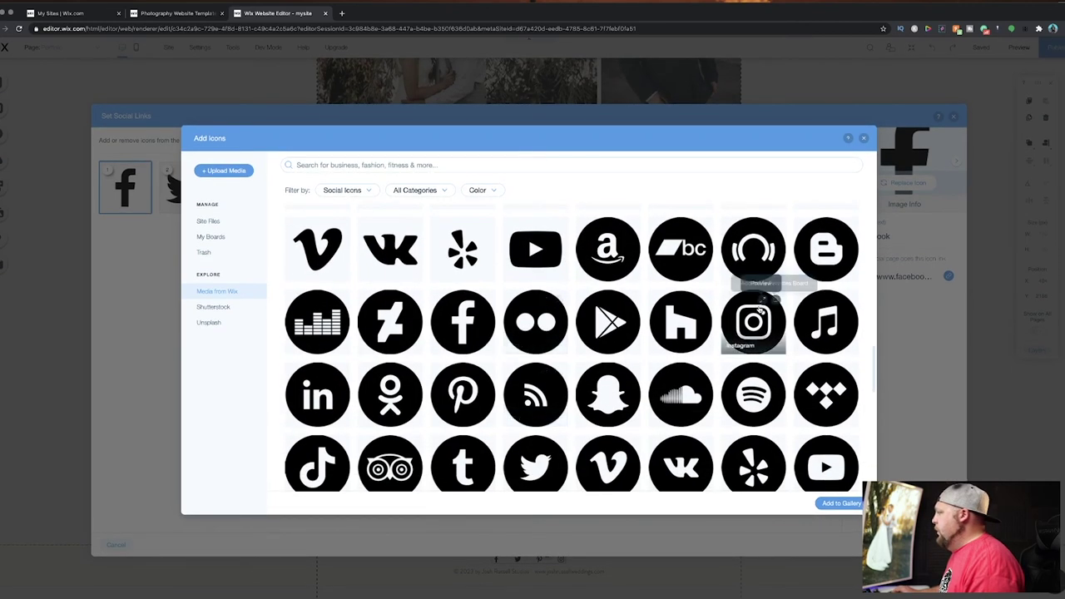
{"action": "left_click", "coordinate": [753, 322]}
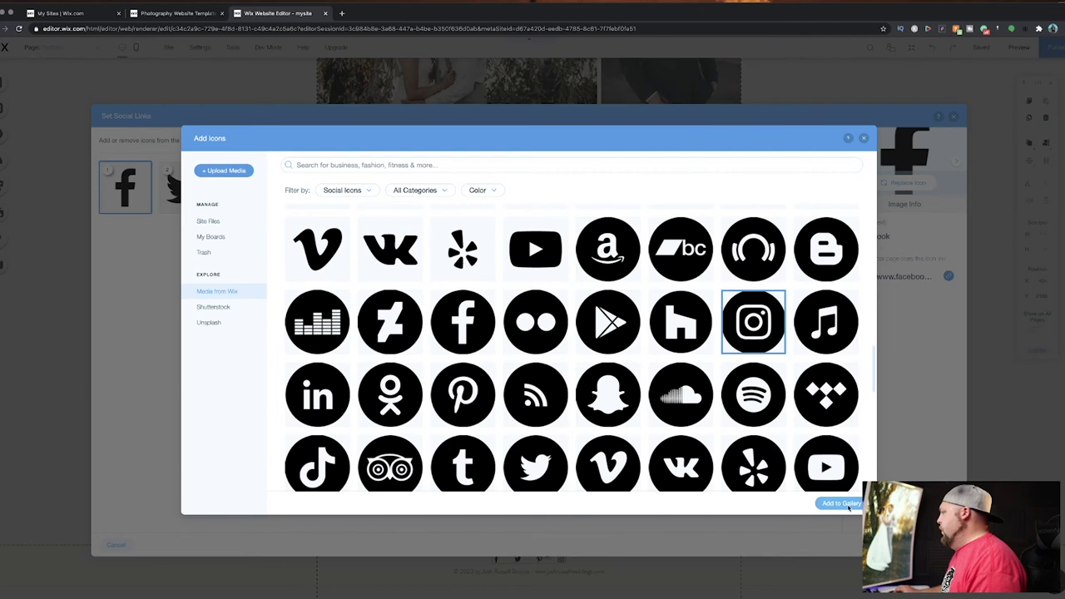
{"action": "left_click", "coordinate": [842, 504]}
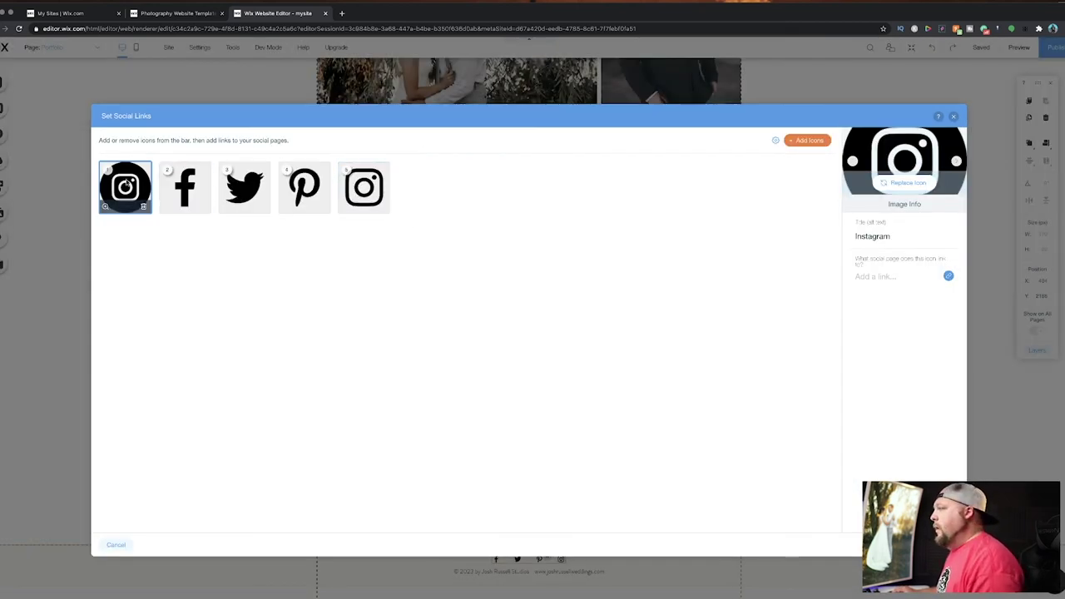
{"action": "left_click", "coordinate": [143, 207]}
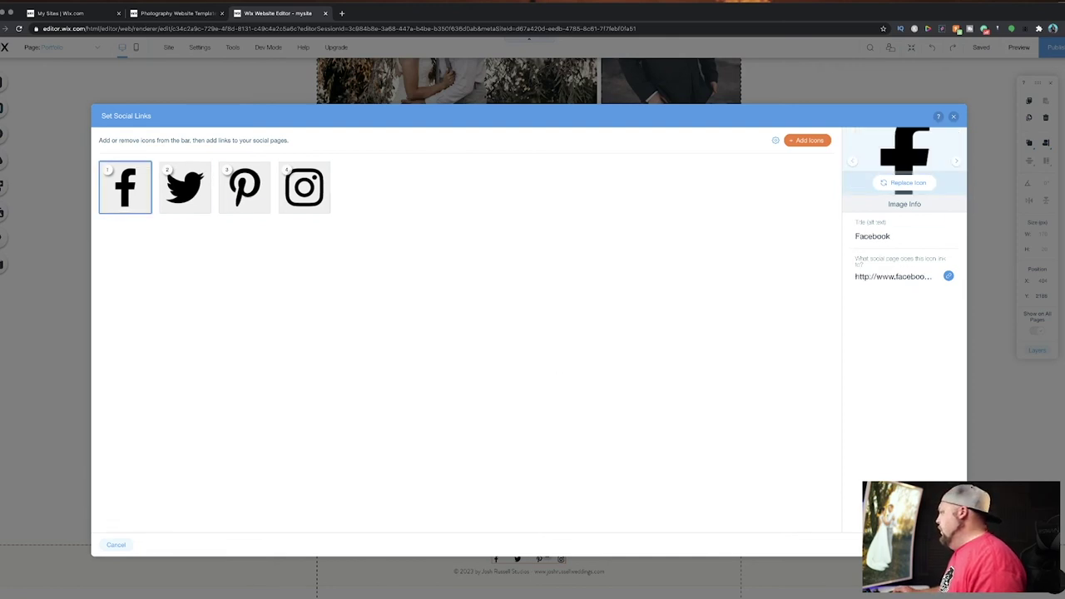
{"action": "left_click", "coordinate": [919, 544]}
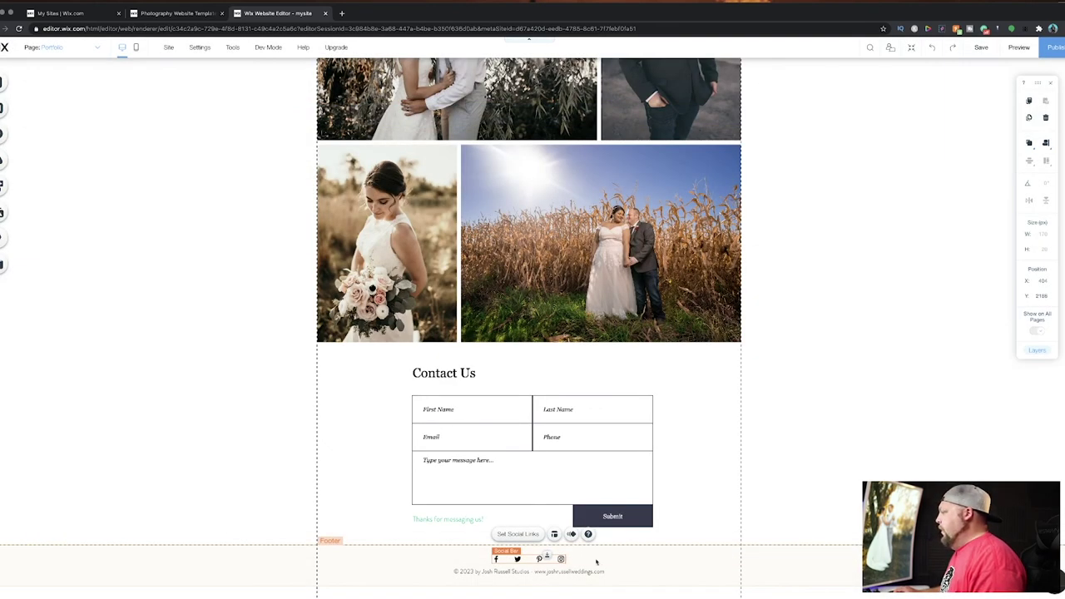
Link the header logo to the Portfolio page, opening in the current window.
{"action": "scroll", "coordinate": [190, 347], "scroll_direction": "up", "scroll_amount": 15}
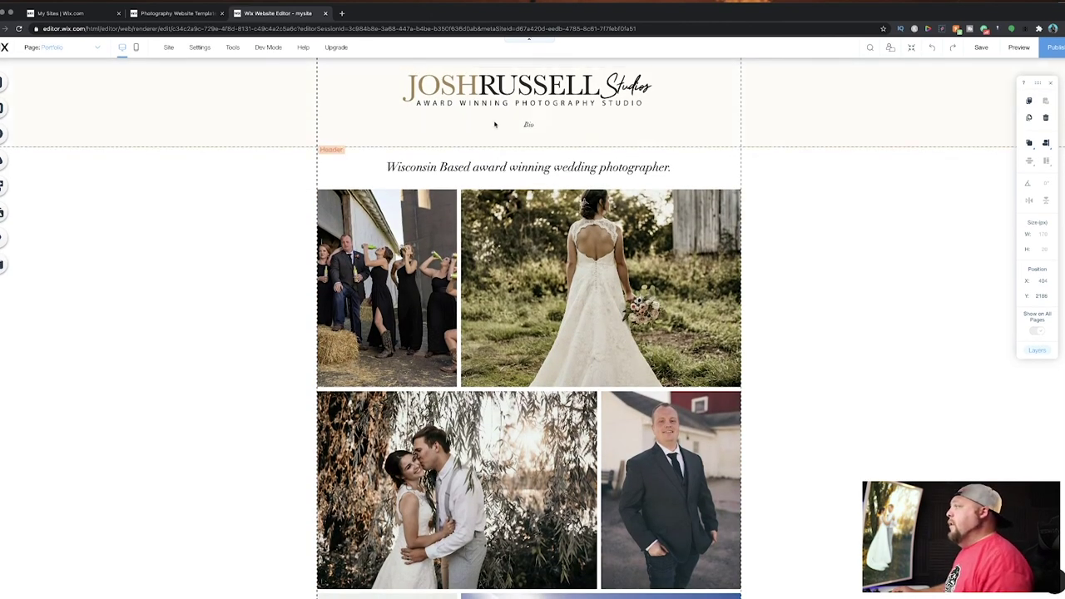
{"action": "left_click", "coordinate": [496, 94]}
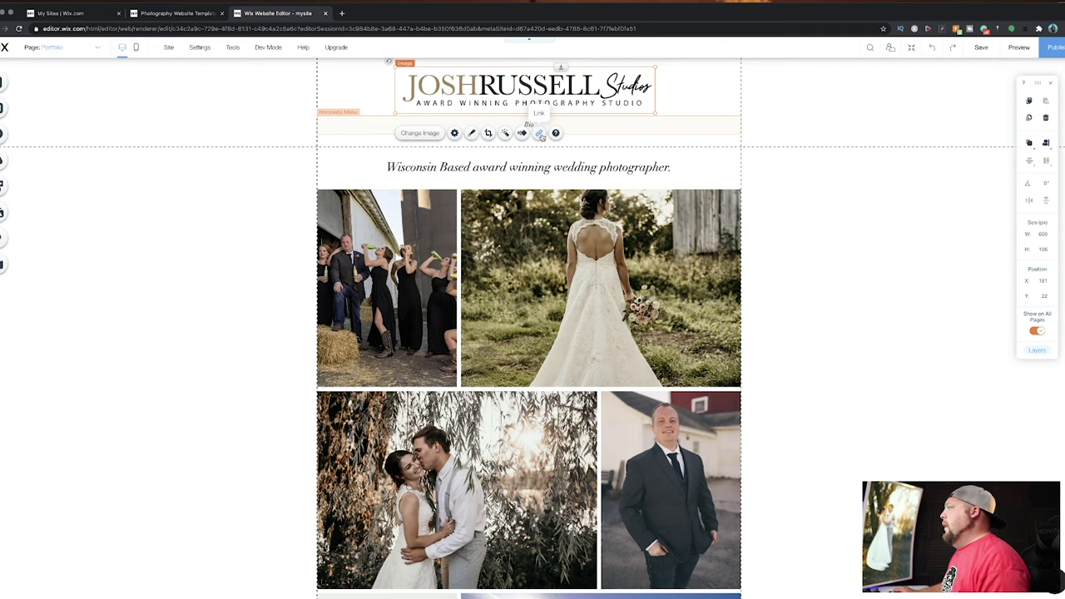
{"action": "left_click", "coordinate": [539, 134]}
{"action": "left_click", "coordinate": [447, 278]}
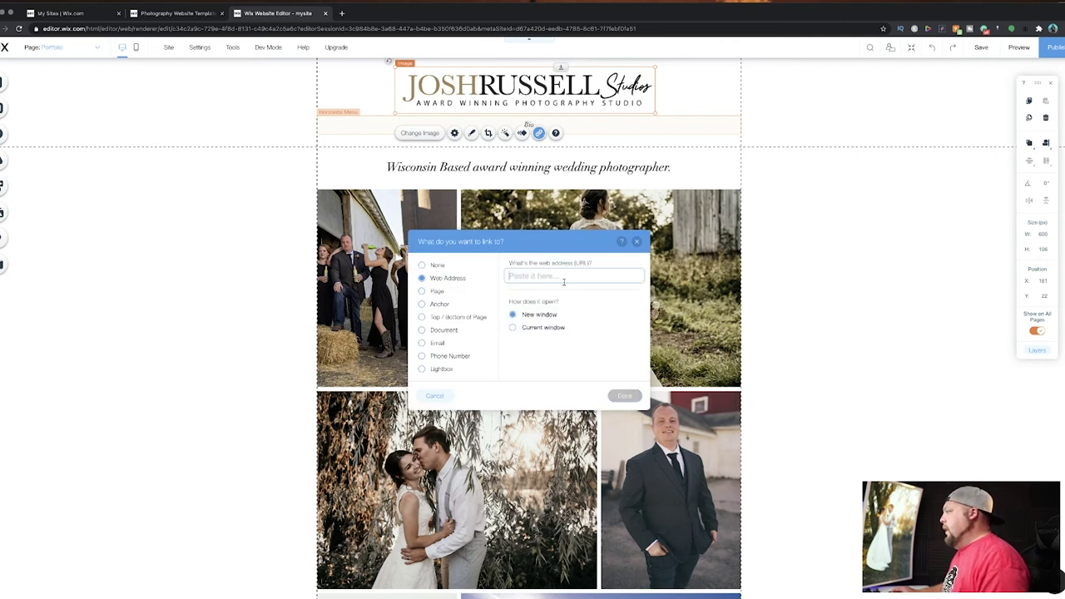
{"action": "left_click", "coordinate": [436, 290]}
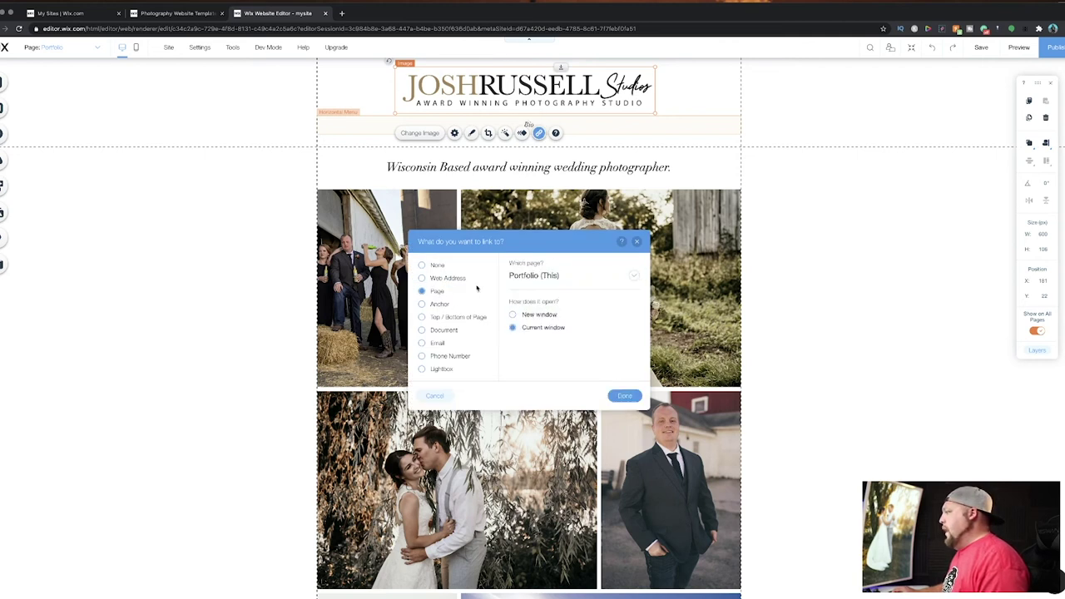
{"action": "left_click", "coordinate": [627, 395]}
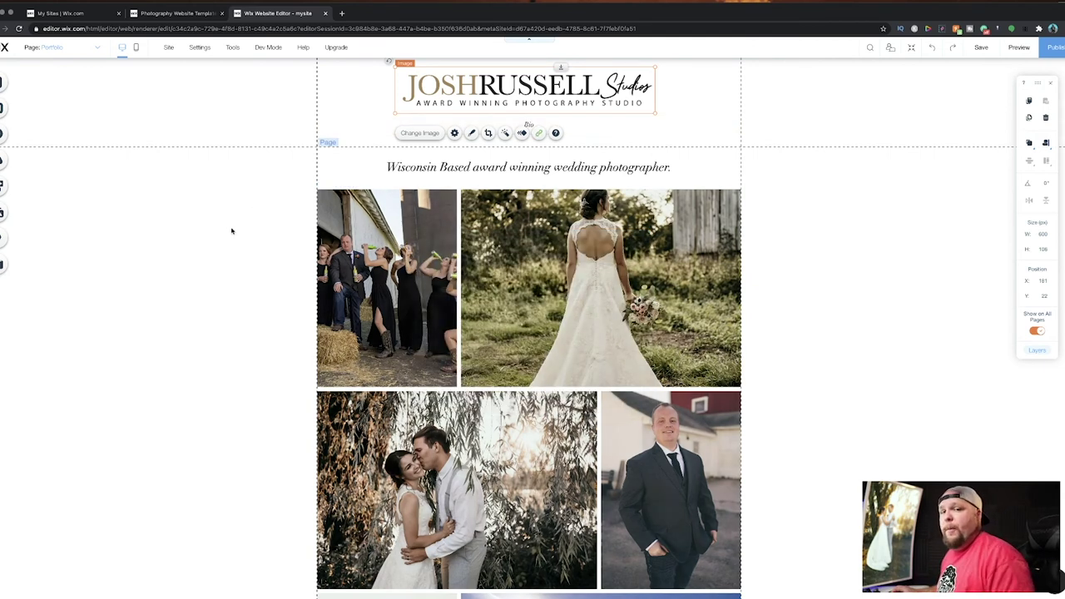
{"action": "left_click", "coordinate": [135, 48]}
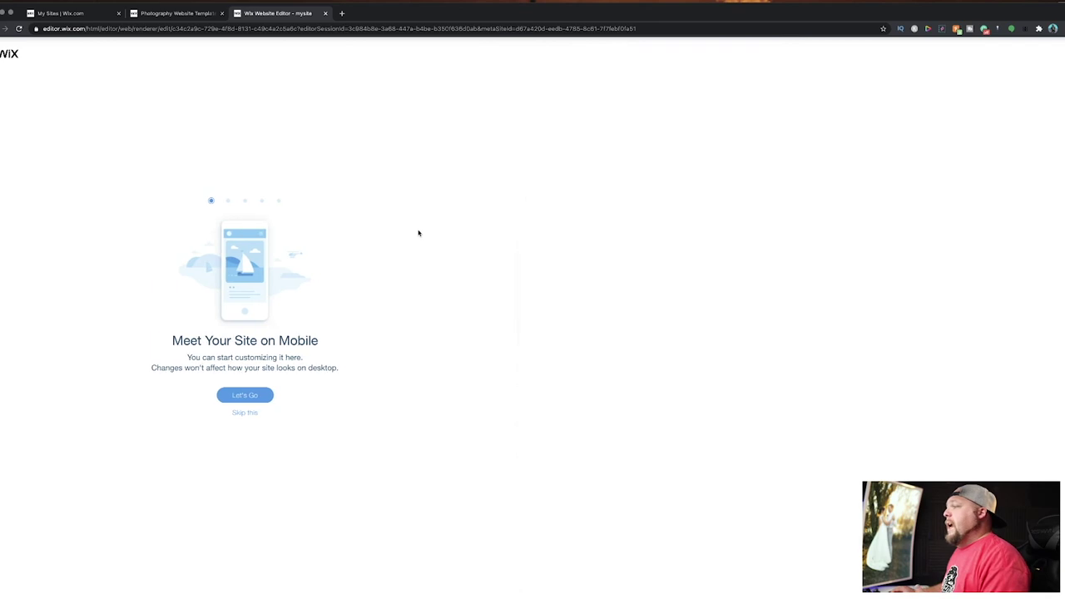
{"action": "left_click", "coordinate": [255, 412]}
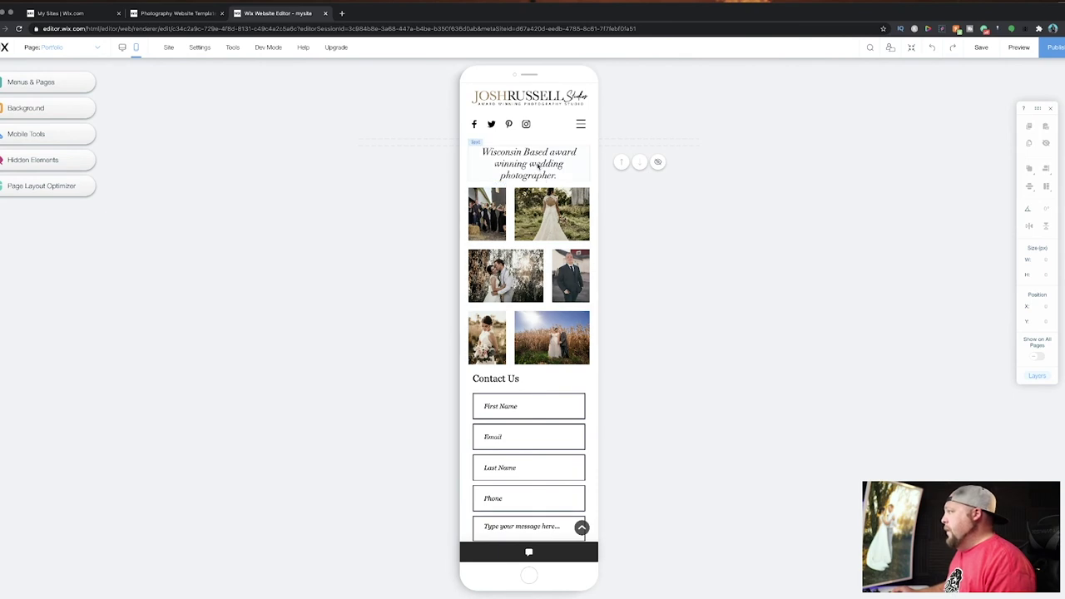
{"action": "scroll", "coordinate": [511, 309], "scroll_direction": "down", "scroll_amount": 5}
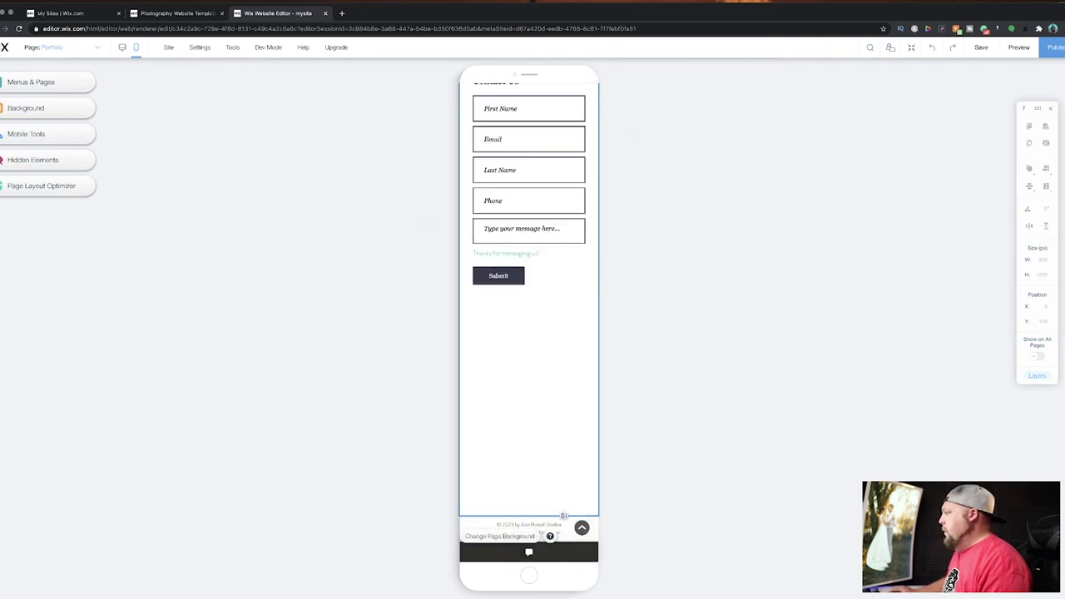
{"action": "scroll", "coordinate": [561, 471], "scroll_direction": "up", "scroll_amount": 5}
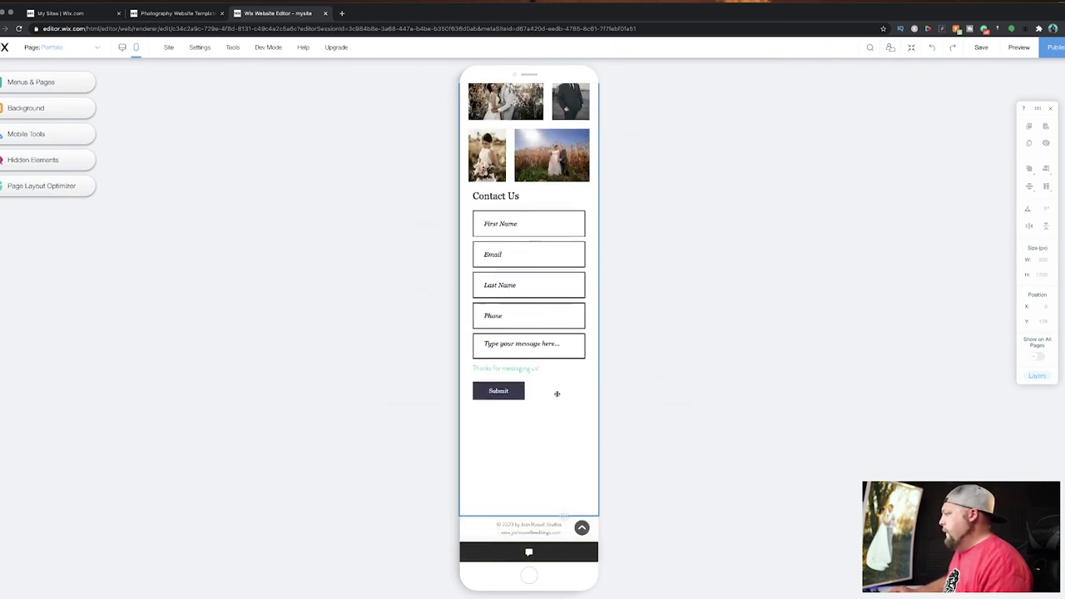
{"action": "scroll", "coordinate": [548, 303], "scroll_direction": "up", "scroll_amount": 1}
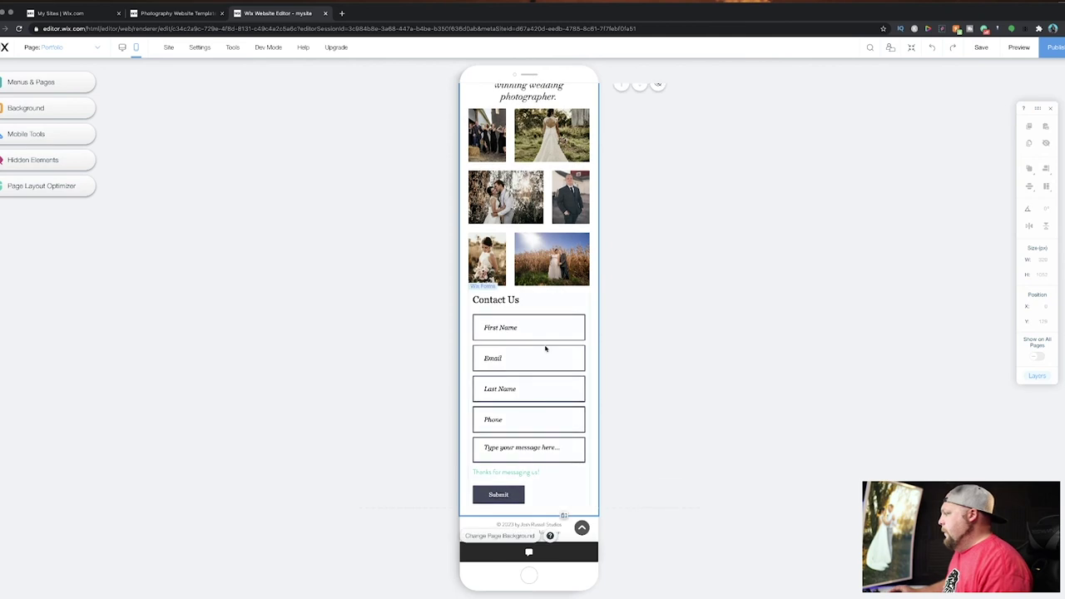
{"action": "scroll", "coordinate": [547, 365], "scroll_direction": "up", "scroll_amount": 3}
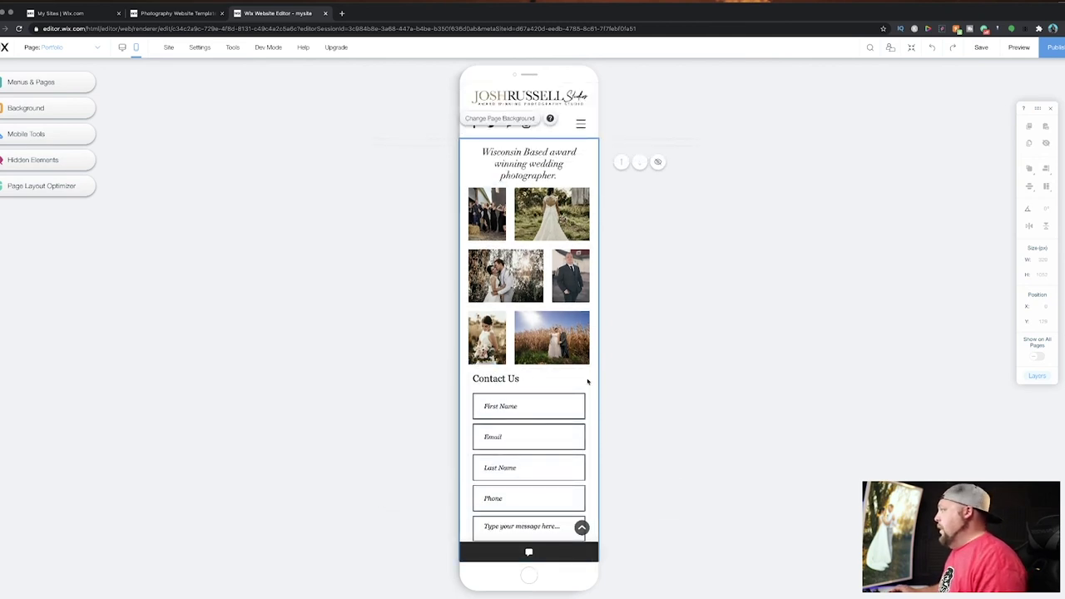
{"action": "scroll", "coordinate": [573, 388], "scroll_direction": "down", "scroll_amount": 3}
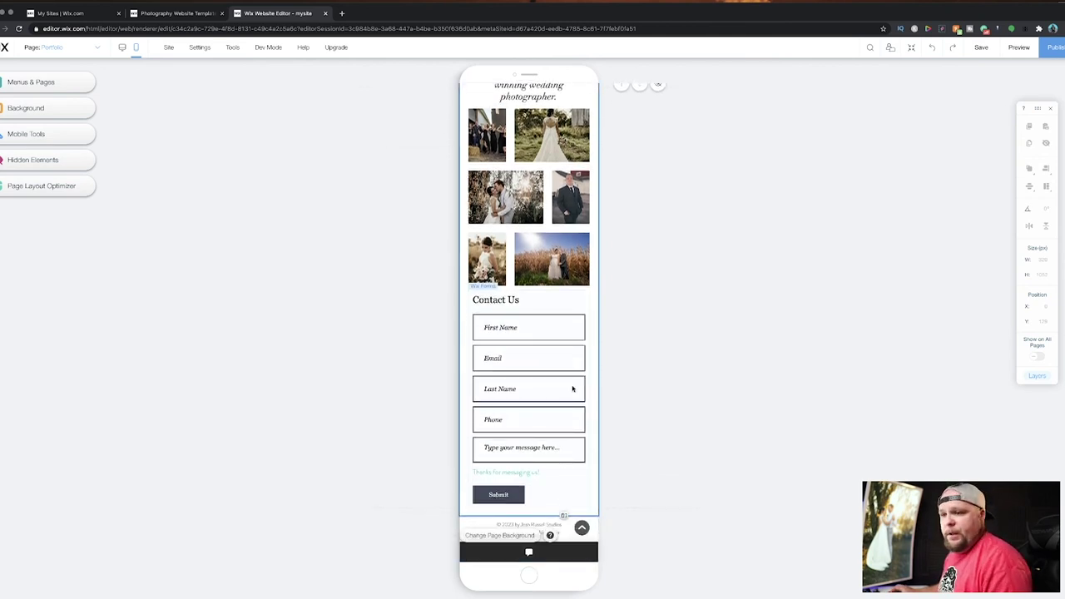
{"action": "left_click", "coordinate": [121, 46]}
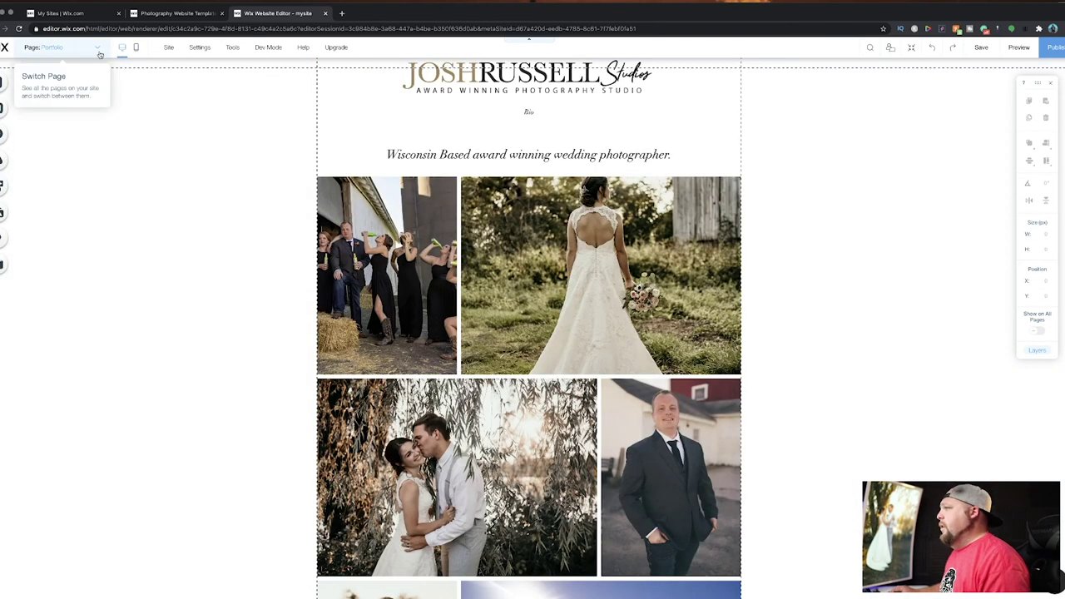
Switch to the Bio page and inspect its portrait image.
{"action": "left_click", "coordinate": [97, 50]}
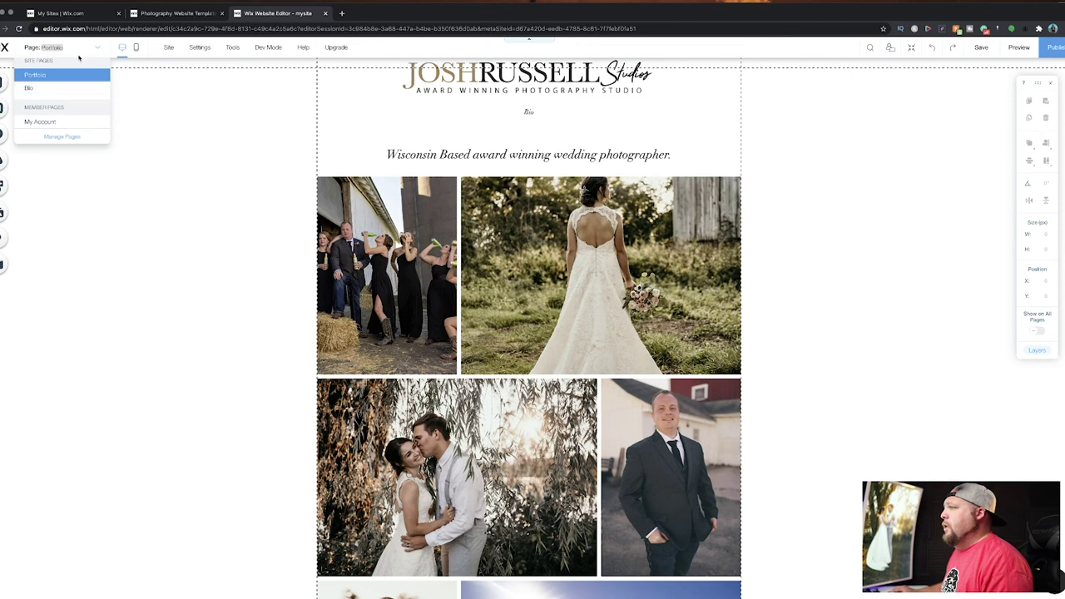
{"action": "left_click", "coordinate": [26, 89]}
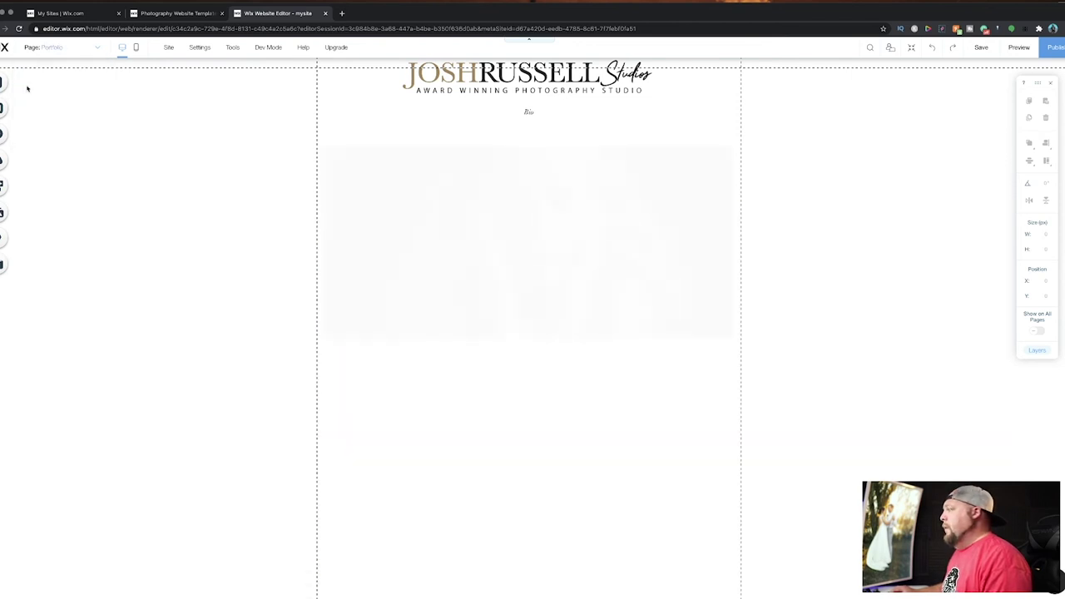
{"action": "left_click", "coordinate": [465, 257]}
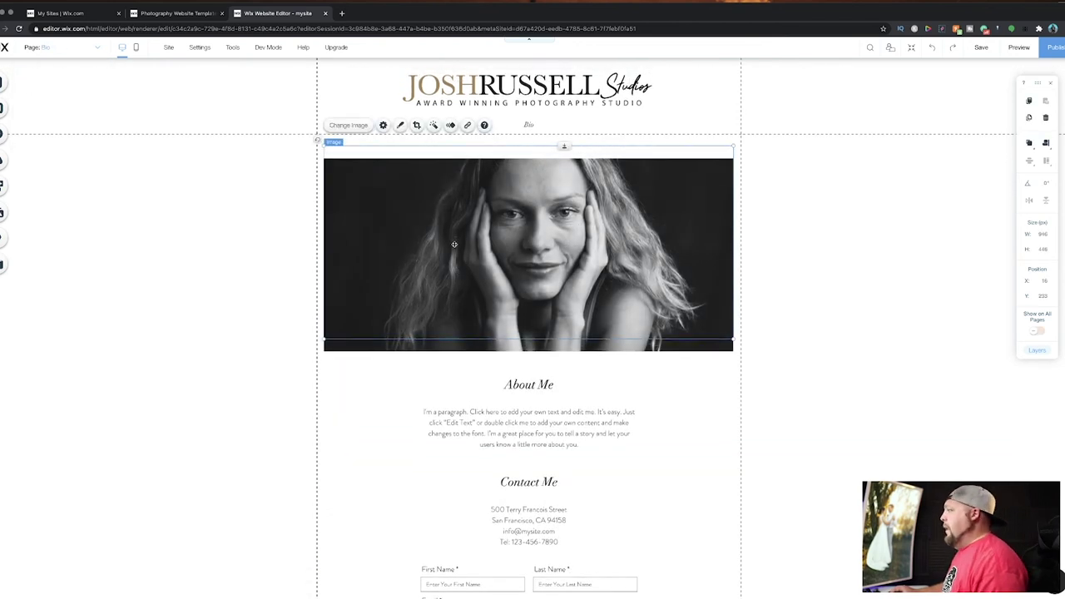
{"action": "left_click", "coordinate": [334, 396]}
{"action": "scroll", "coordinate": [373, 392], "scroll_direction": "down", "scroll_amount": 2}
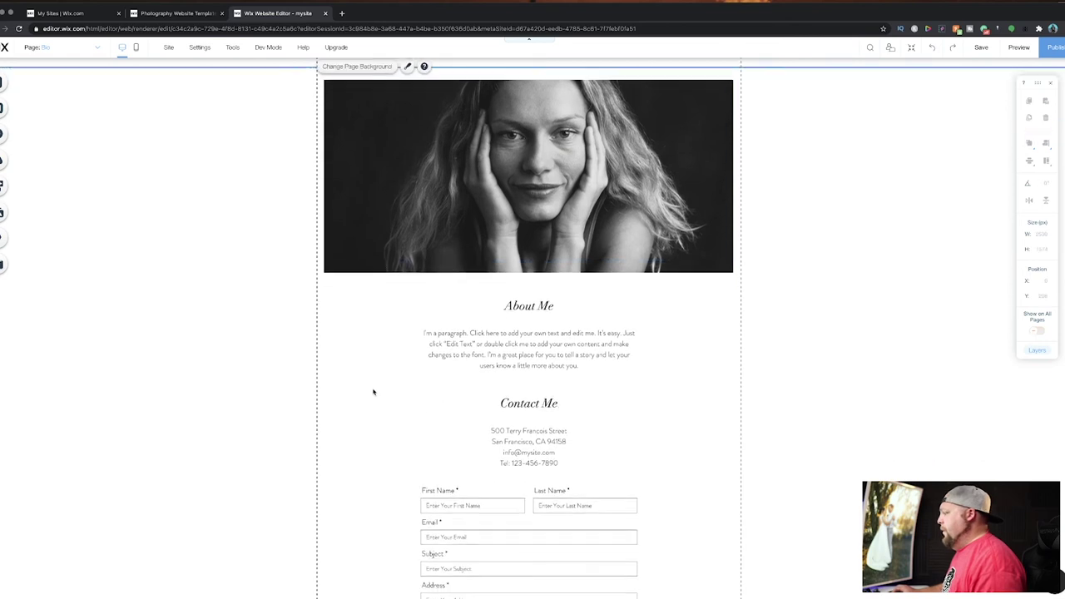
{"action": "scroll", "coordinate": [373, 392], "scroll_direction": "down", "scroll_amount": 1}
Inspect the Bio contact form, address block and Contact Me heading, then show the site's pages list.
{"action": "left_click", "coordinate": [505, 411]}
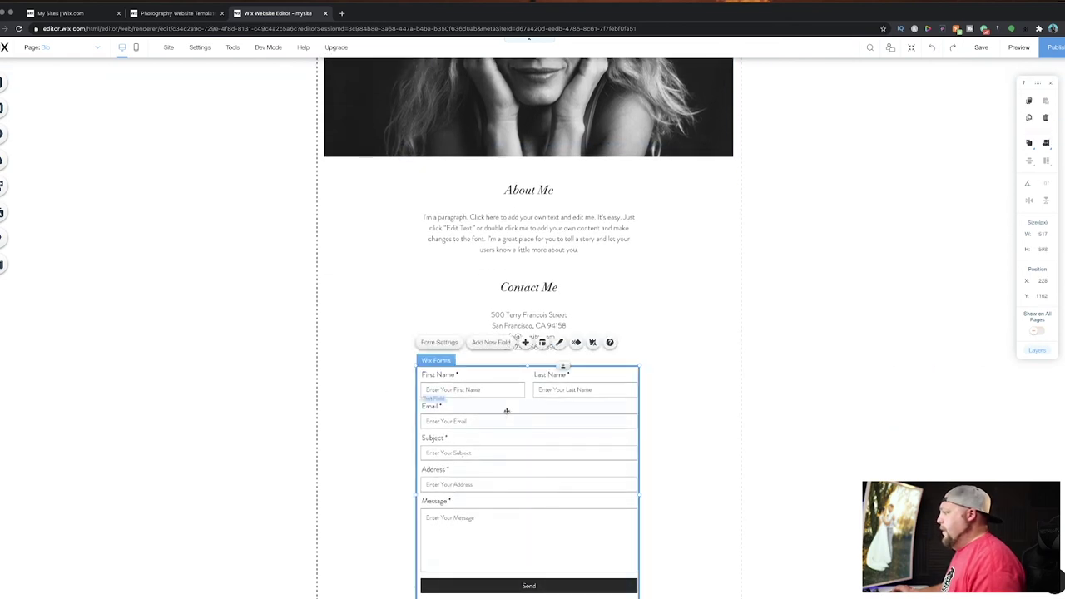
{"action": "left_click", "coordinate": [524, 326]}
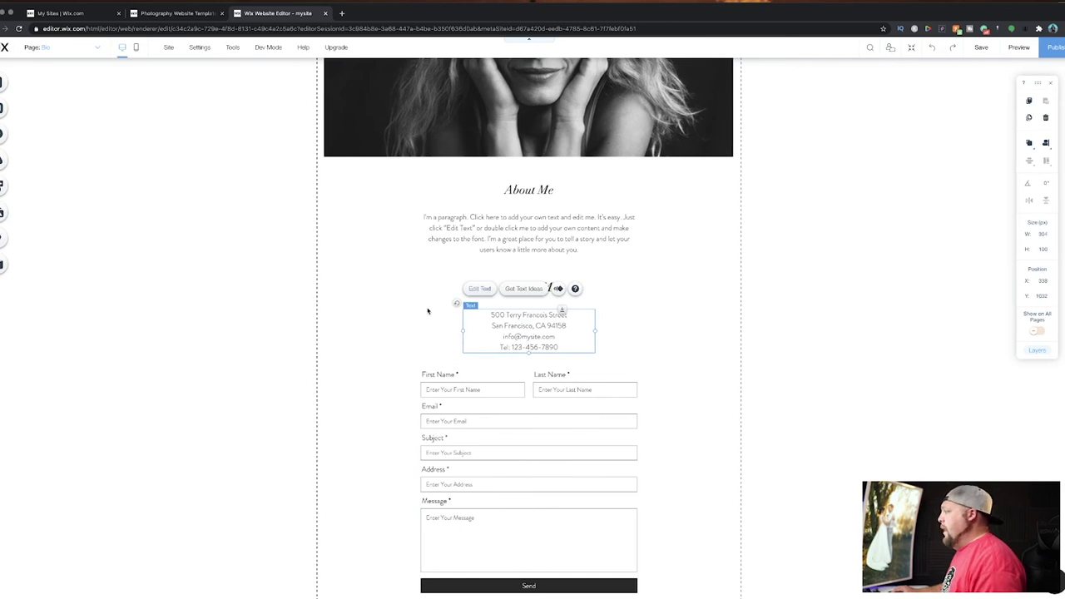
{"action": "key", "text": "ctrl+z"}
{"action": "left_click", "coordinate": [483, 287]}
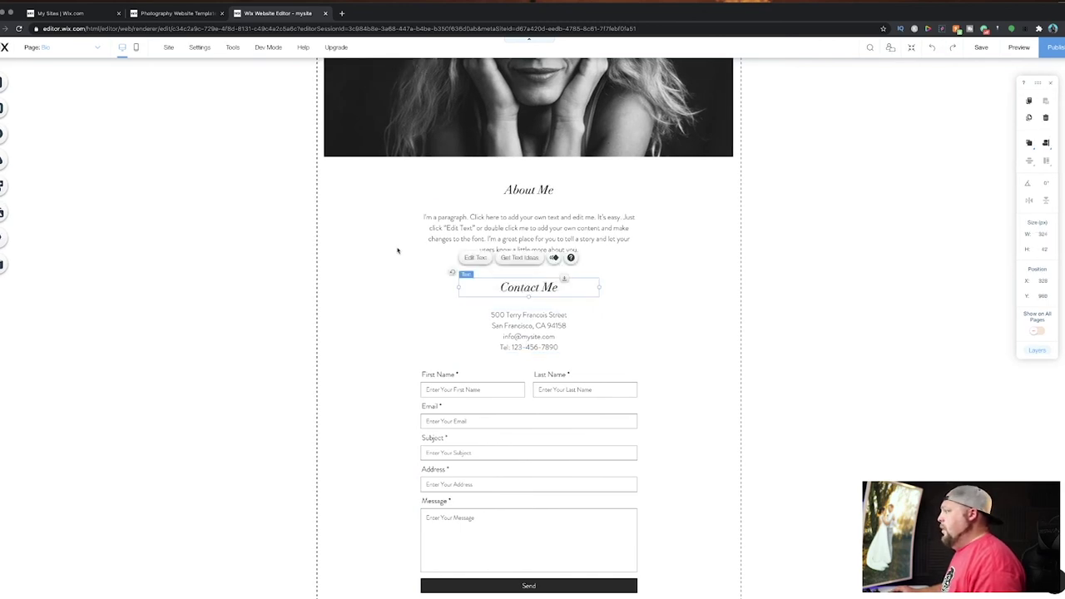
{"action": "scroll", "coordinate": [397, 249], "scroll_direction": "down", "scroll_amount": 1}
{"action": "scroll", "coordinate": [396, 249], "scroll_direction": "up", "scroll_amount": 3}
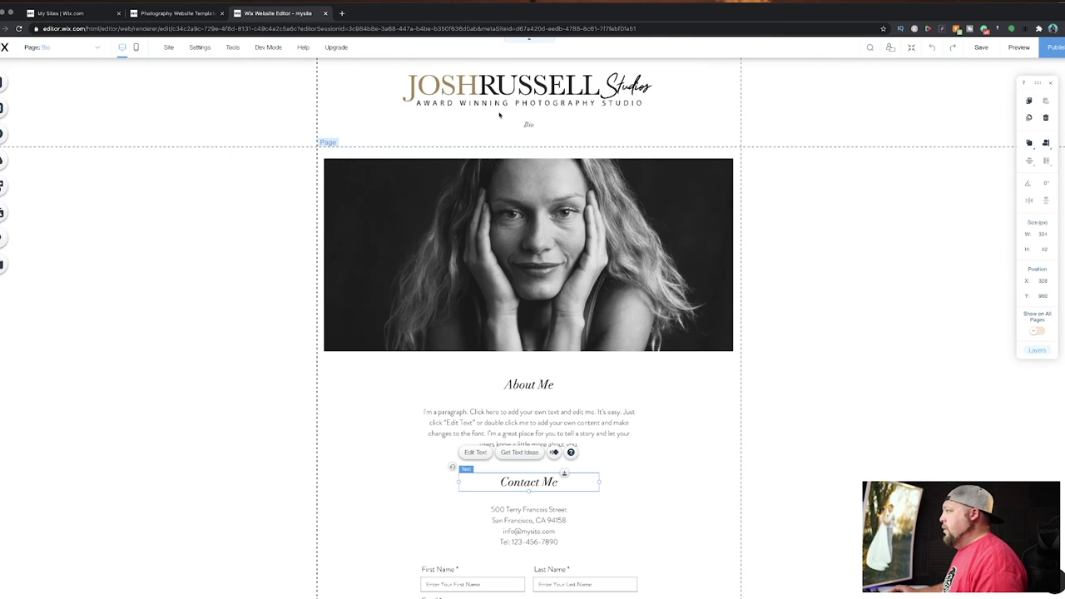
{"action": "scroll", "coordinate": [460, 333], "scroll_direction": "down", "scroll_amount": 3}
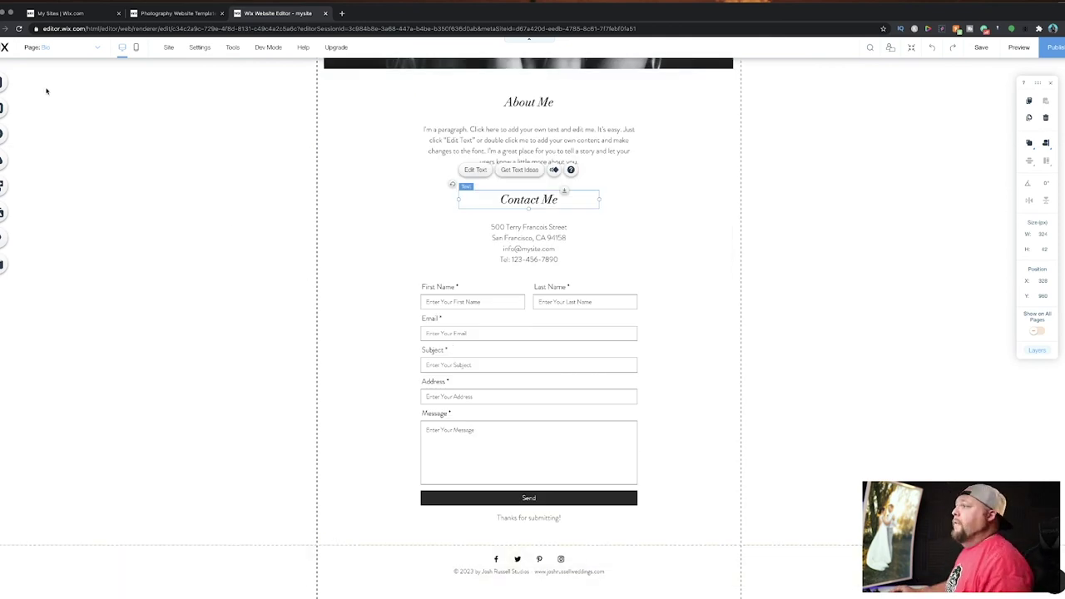
{"action": "left_click", "coordinate": [3, 83]}
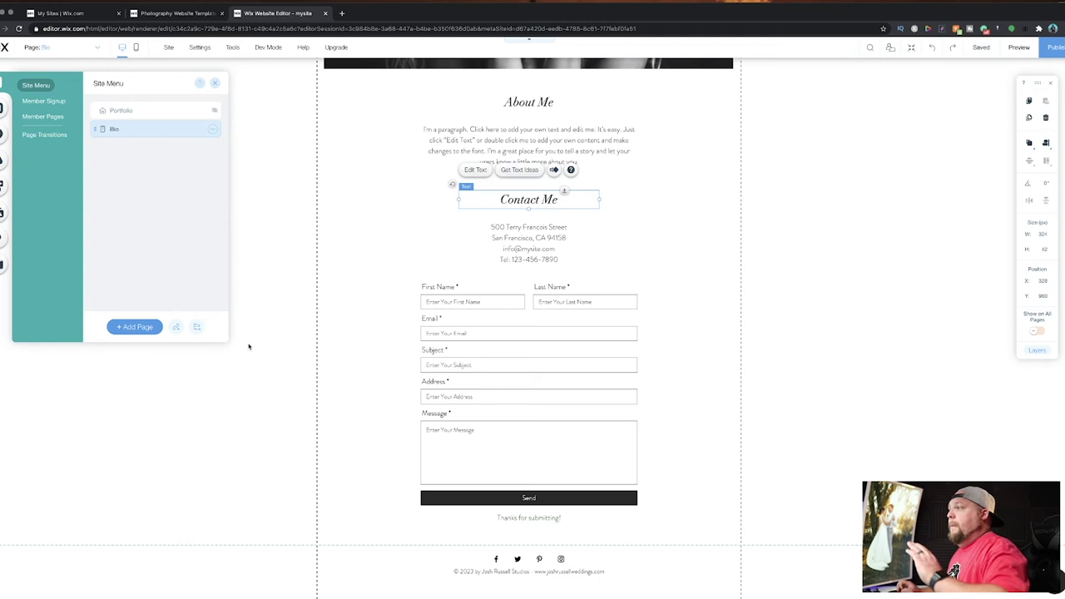
Open the SEO (Google) settings for the Portfolio page.
{"action": "left_click", "coordinate": [147, 111]}
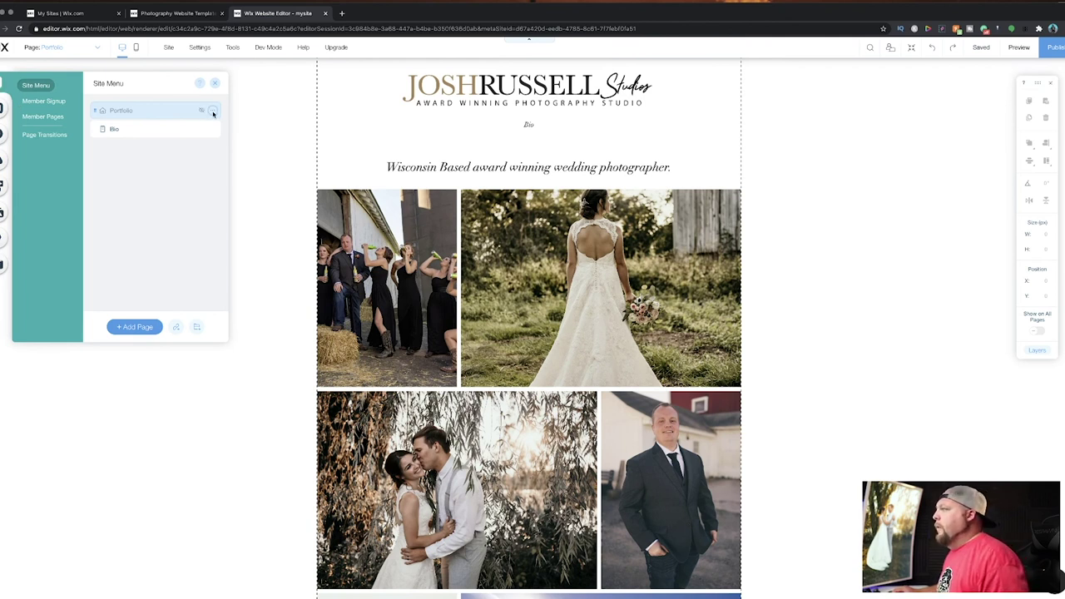
{"action": "left_click", "coordinate": [213, 111]}
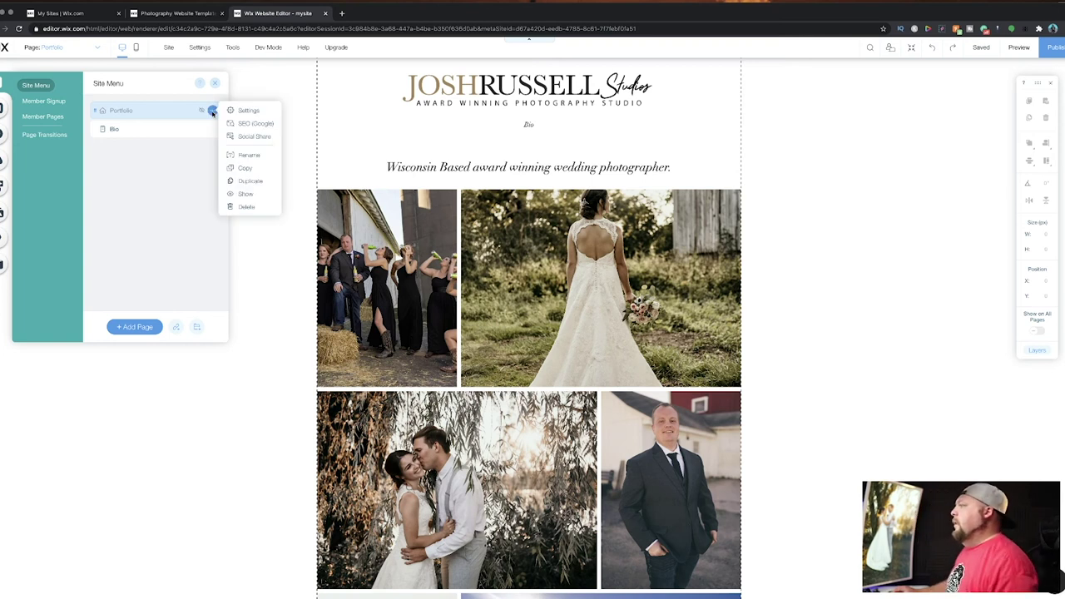
{"action": "left_click", "coordinate": [248, 123]}
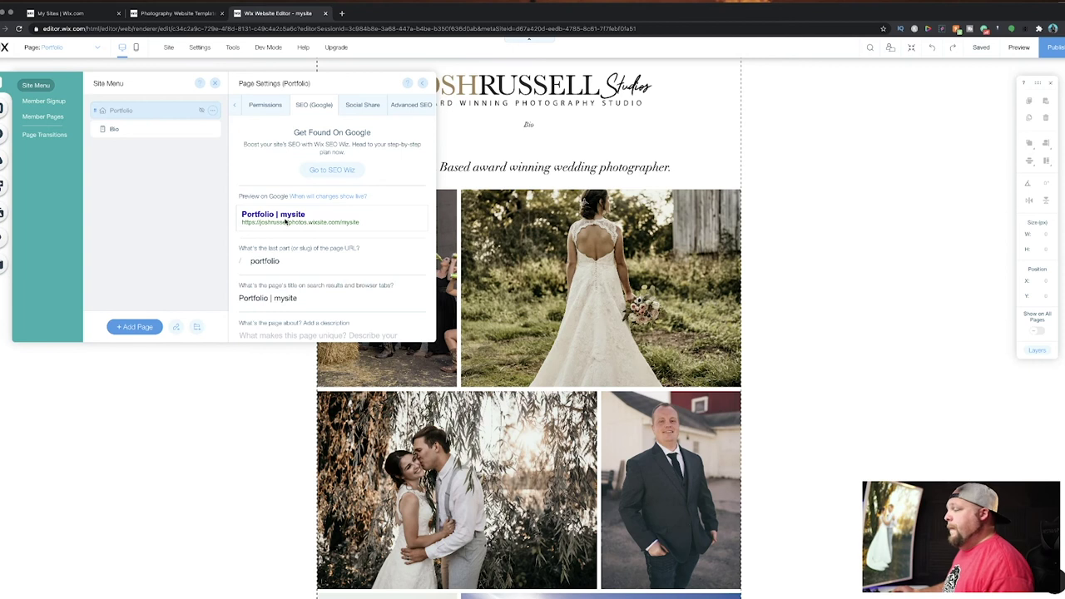
{"action": "scroll", "coordinate": [286, 221], "scroll_direction": "down", "scroll_amount": 1}
Replace the URL slug with the photographer's first name and retitle the page 'Wedding by' plus the photographer's name.
{"action": "left_click", "coordinate": [293, 228]}
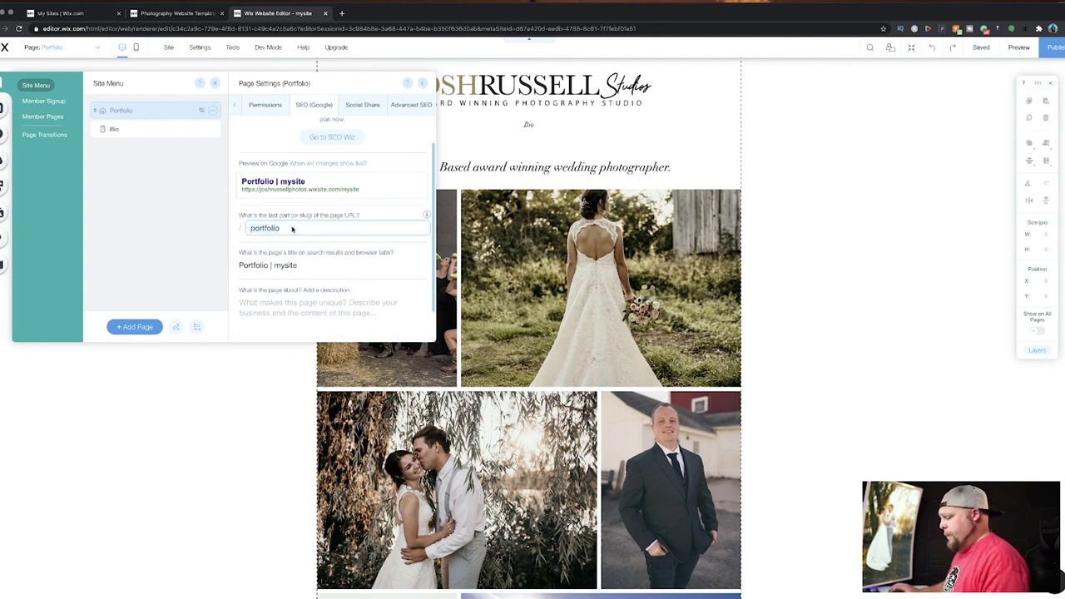
{"action": "key", "text": "ctrl+a"}
{"action": "type", "text": "josh"}
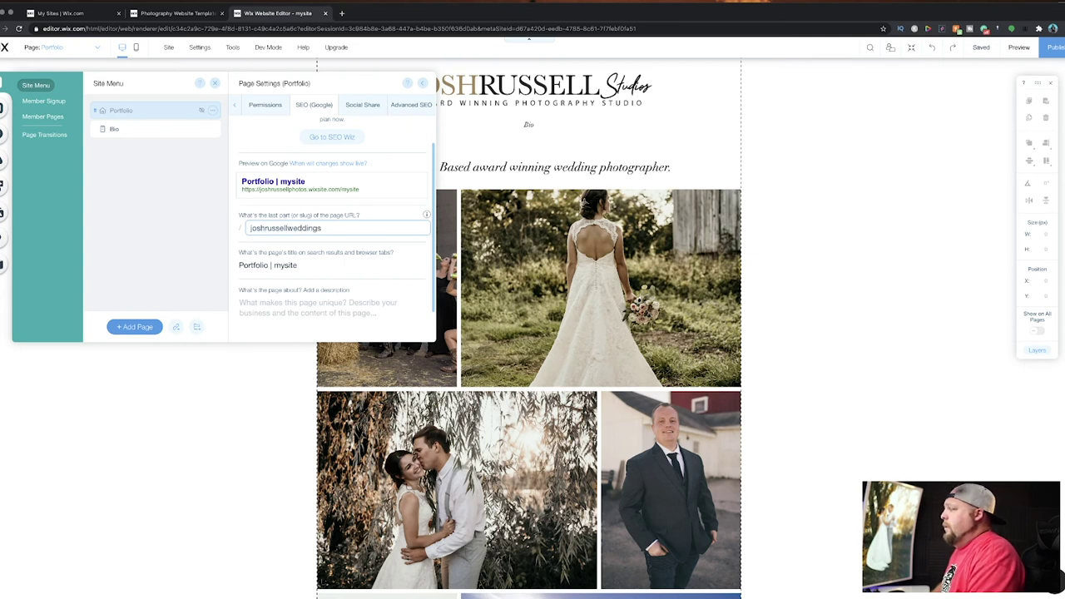
{"action": "left_click", "coordinate": [300, 267]}
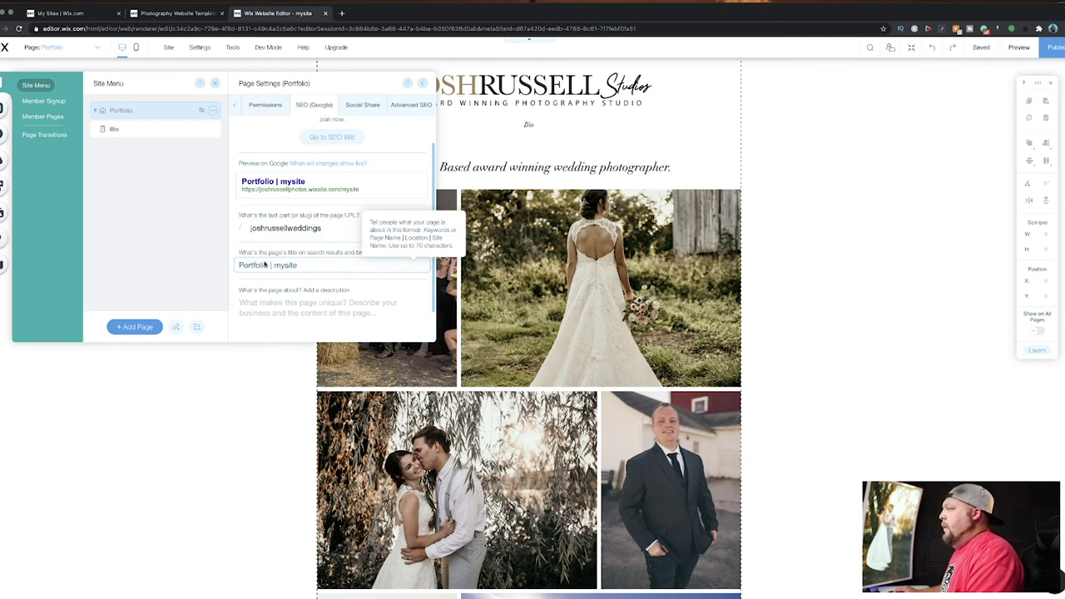
{"action": "double_click", "coordinate": [268, 265]}
{"action": "type", "text": "We"}
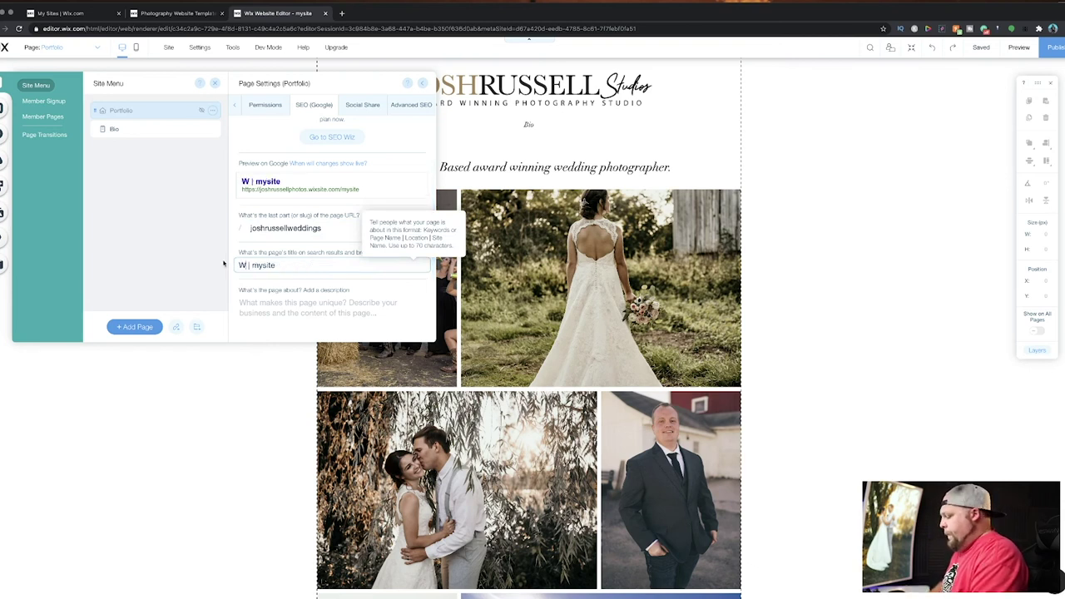
{"action": "type", "text": "dding by"}
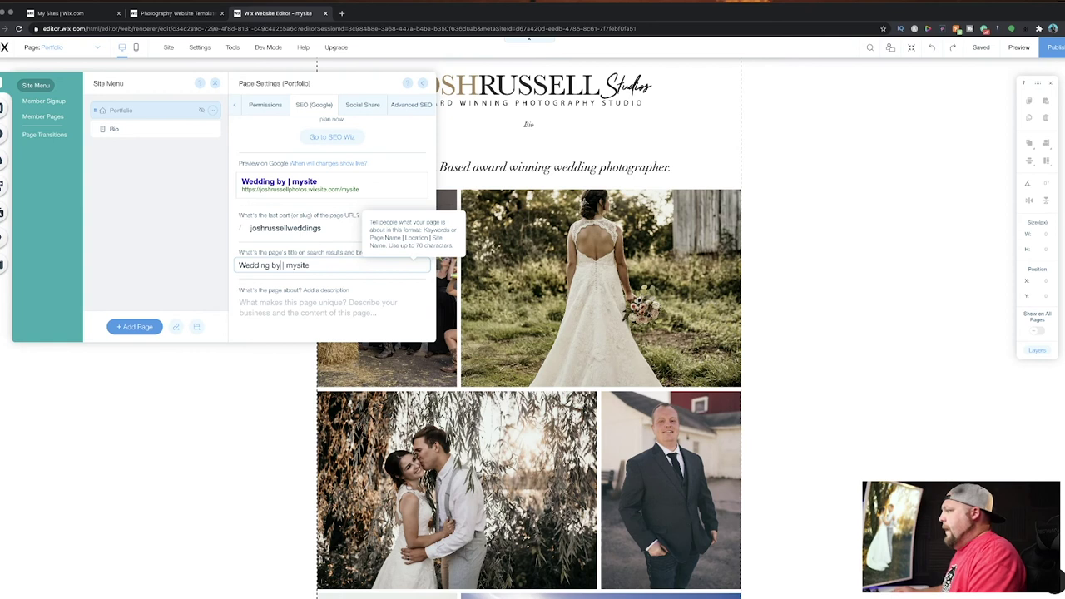
{"action": "key", "text": "BackSpace"}
{"action": "key", "text": "BackSpace"}
{"action": "key", "text": "BackSpace"}
{"action": "key", "text": "BackSpace"}
{"action": "key", "text": "BackSpace"}
{"action": "key", "text": "BackSpace"}
{"action": "key", "text": "BackSpace"}
{"action": "key", "text": "BackSpace"}
{"action": "left_click", "coordinate": [336, 287]}
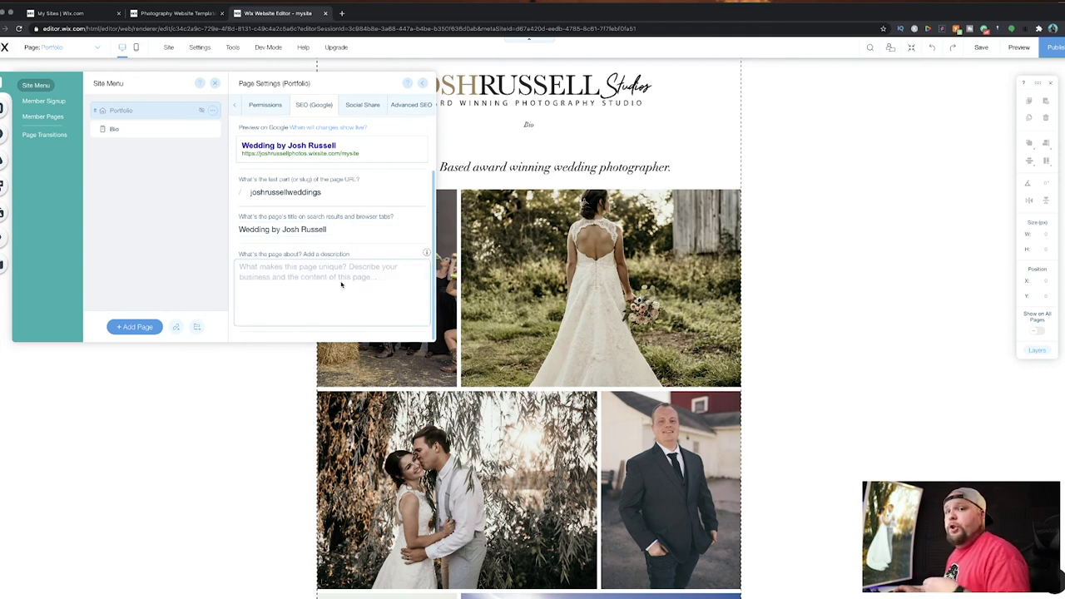
Enter the description 'Wisconsin Based award winning wedding photographer. Servicing WI and Central Florida. Destination weddings available!'.
{"action": "type", "text": "W"}
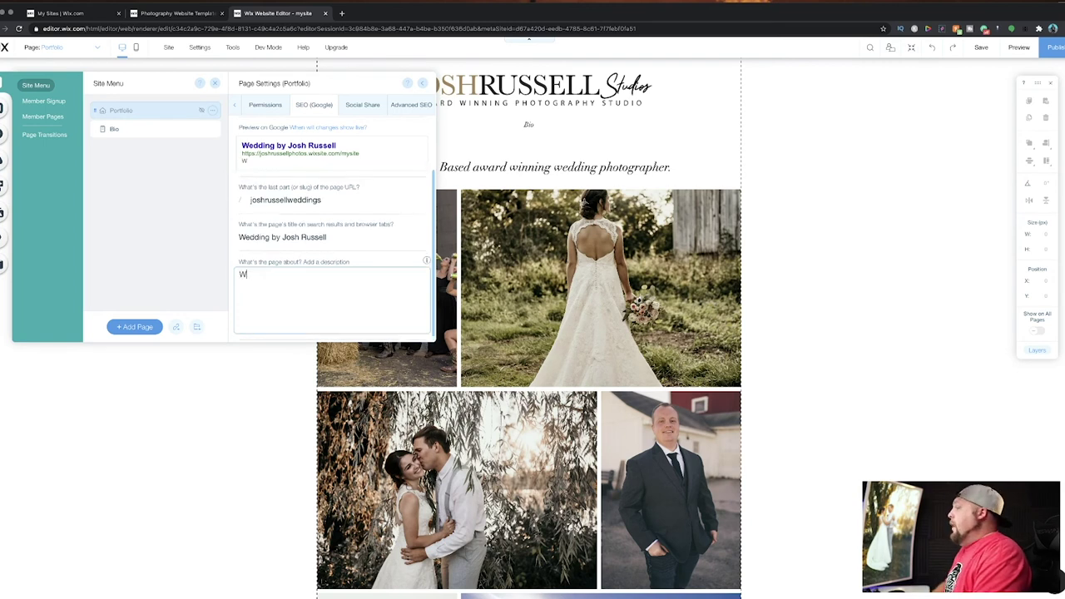
{"action": "type", "text": "isconsin Bas"}
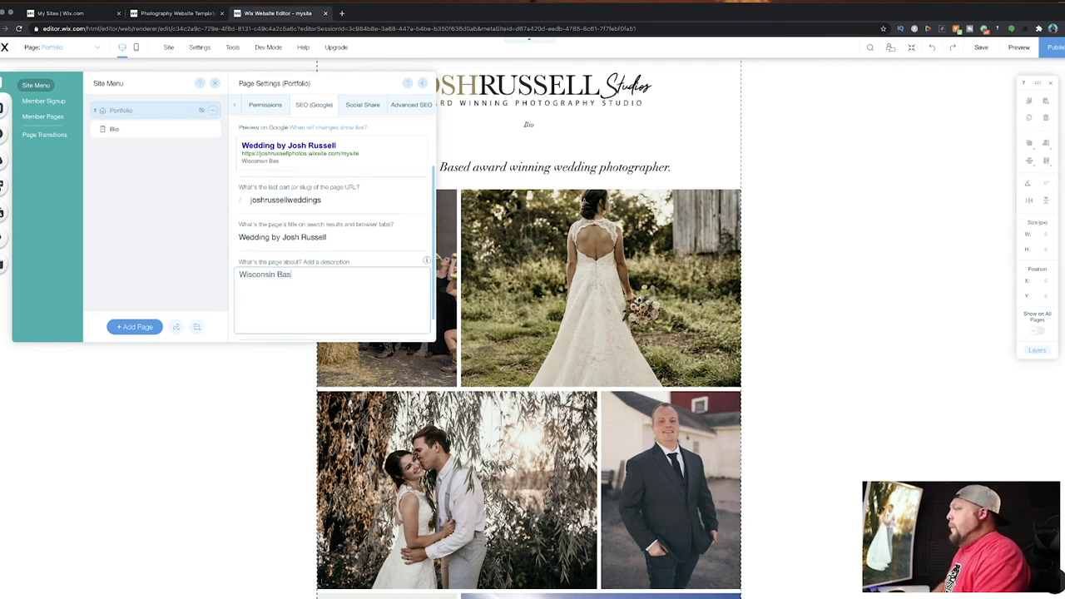
{"action": "type", "text": "ed award win"}
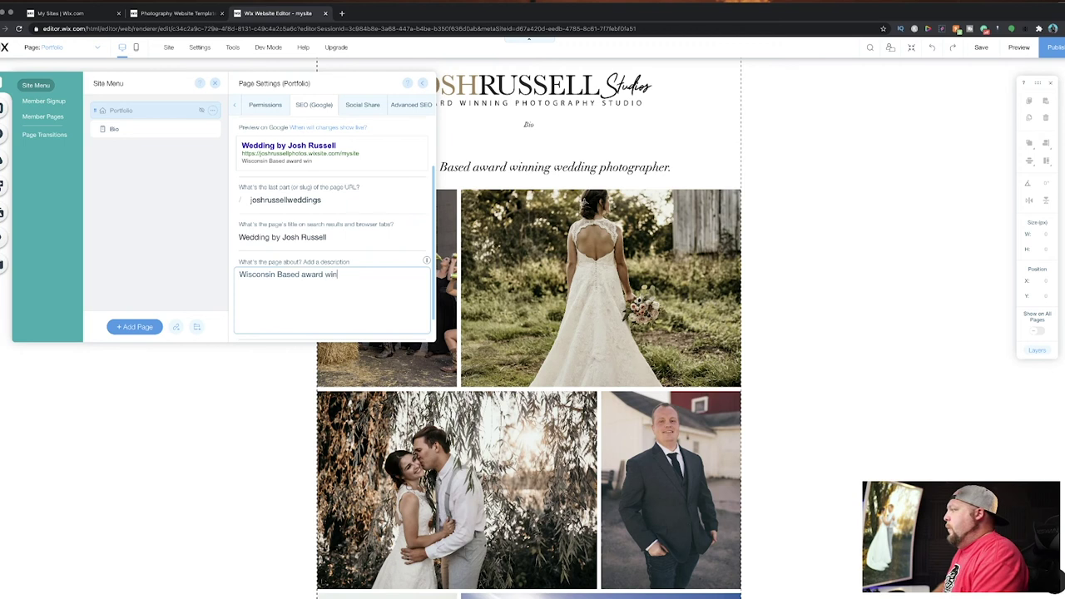
{"action": "type", "text": "ning wedding p"}
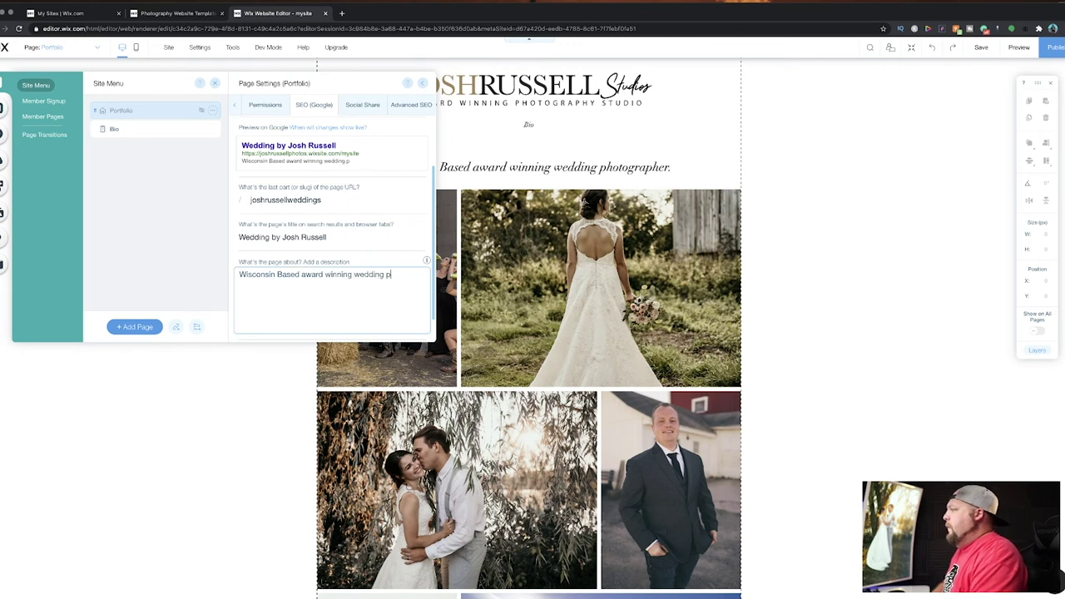
{"action": "type", "text": "hotographer. Serviceing"}
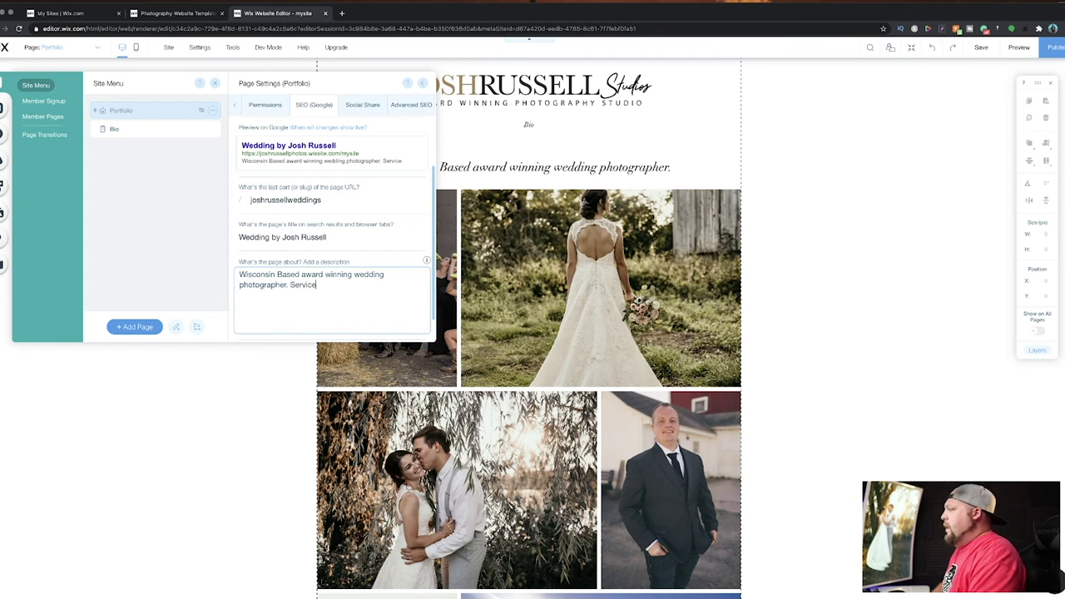
{"action": "key", "text": "BackSpace"}
{"action": "key", "text": "BackSpace"}
{"action": "key", "text": "BackSpace"}
{"action": "type", "text": "ing WI and"}
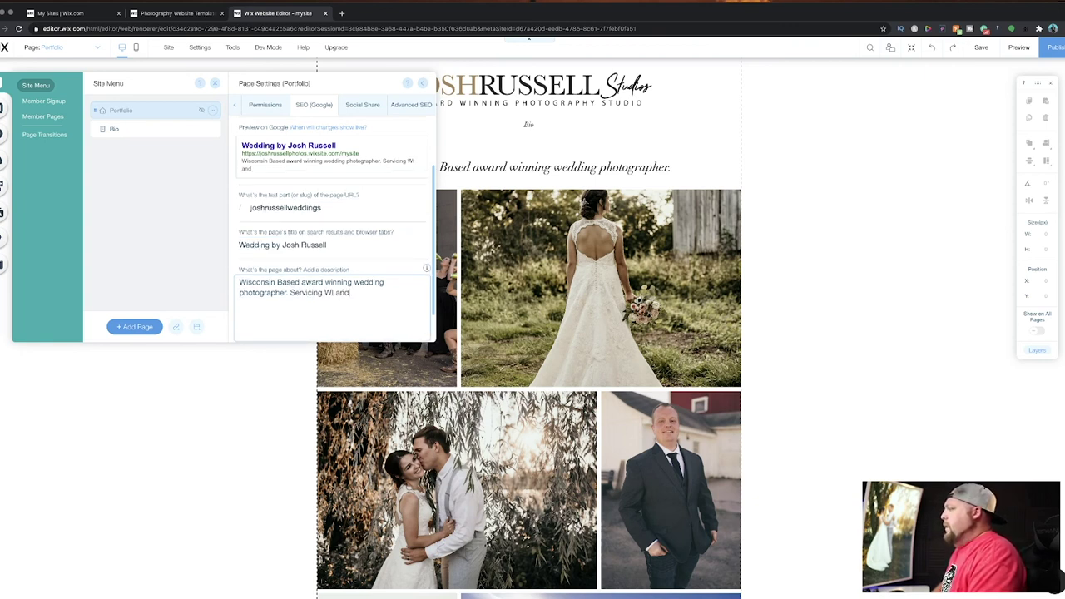
{"action": "type", "text": " Central Fl"}
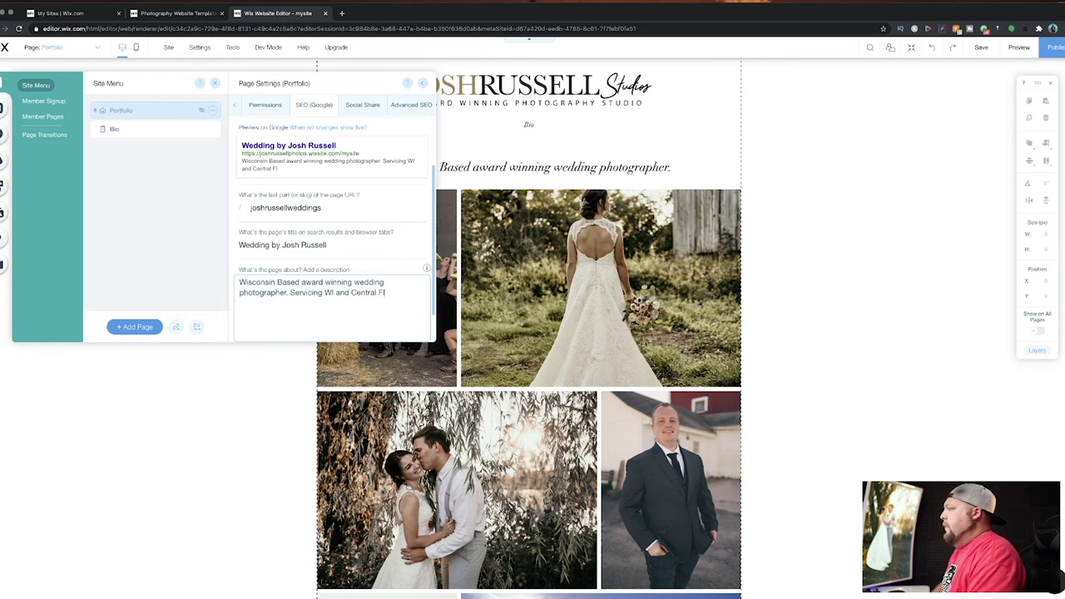
{"action": "type", "text": "orida. Destination weddings"}
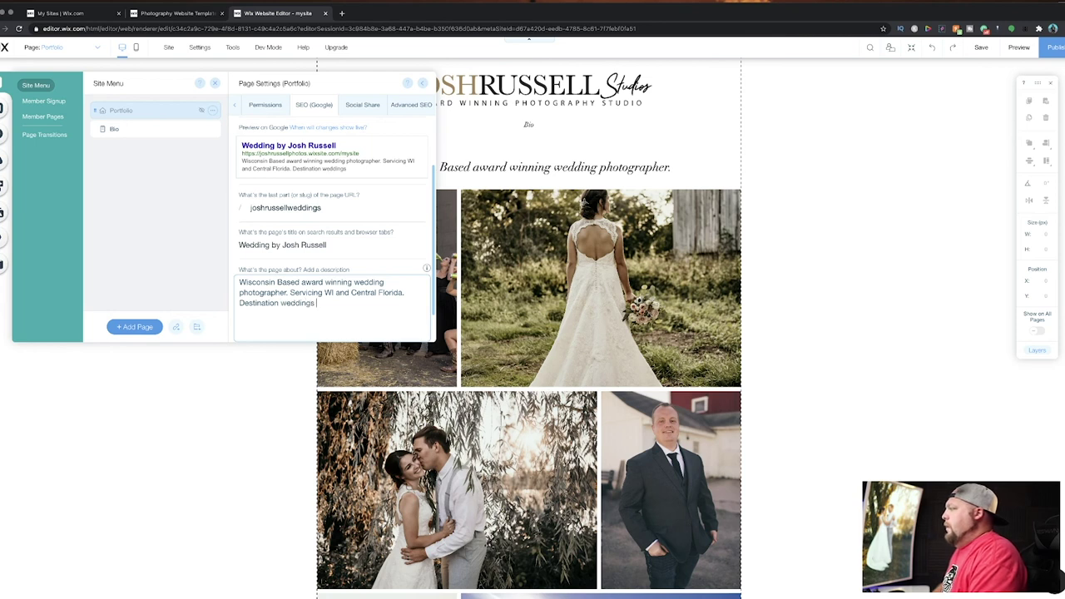
{"action": "type", "text": " available!"}
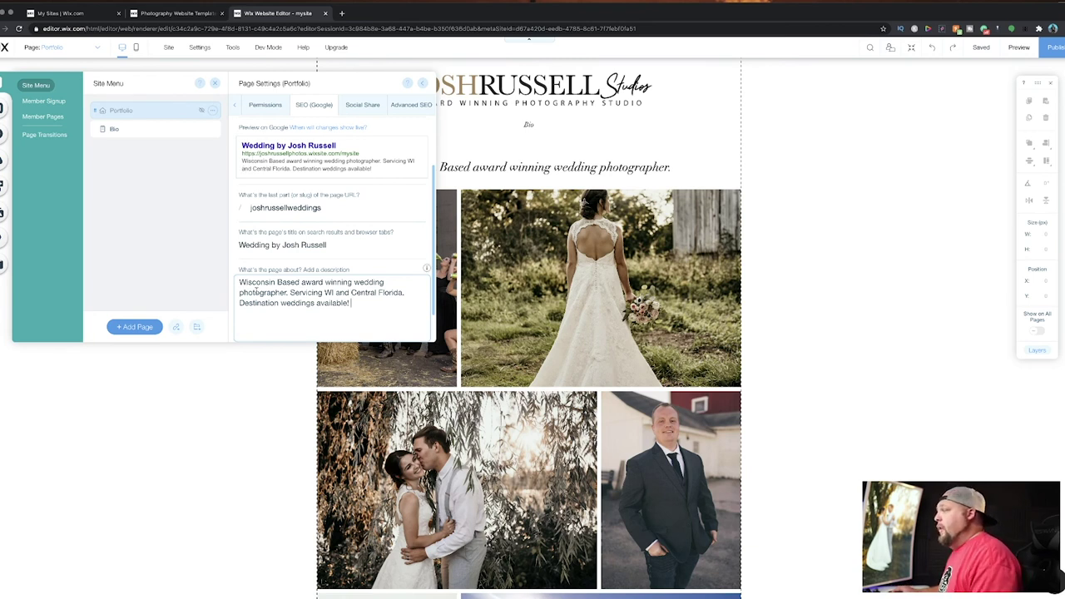
Expand the search title to 'Wisconsin Wedding Photography' followed by the photographer's name.
{"action": "left_click", "coordinate": [268, 245]}
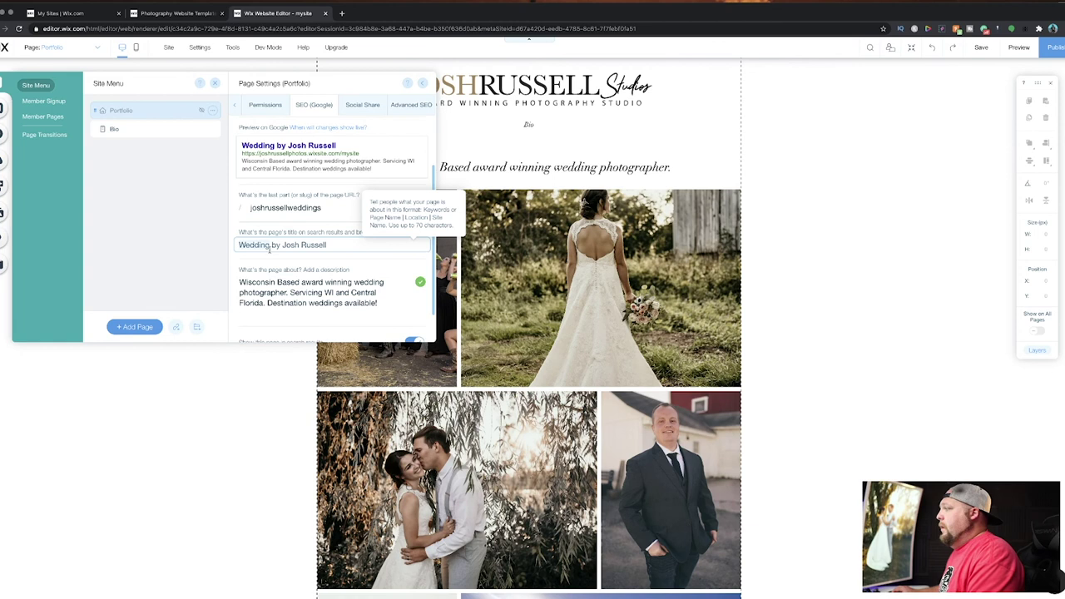
{"action": "type", "text": "Pho"}
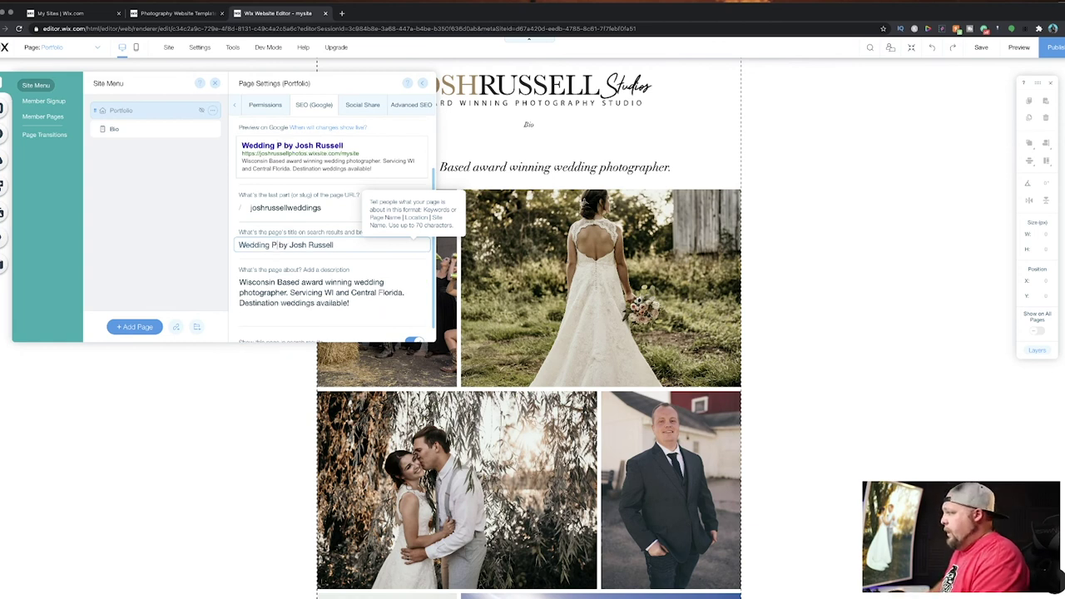
{"action": "type", "text": "tography"}
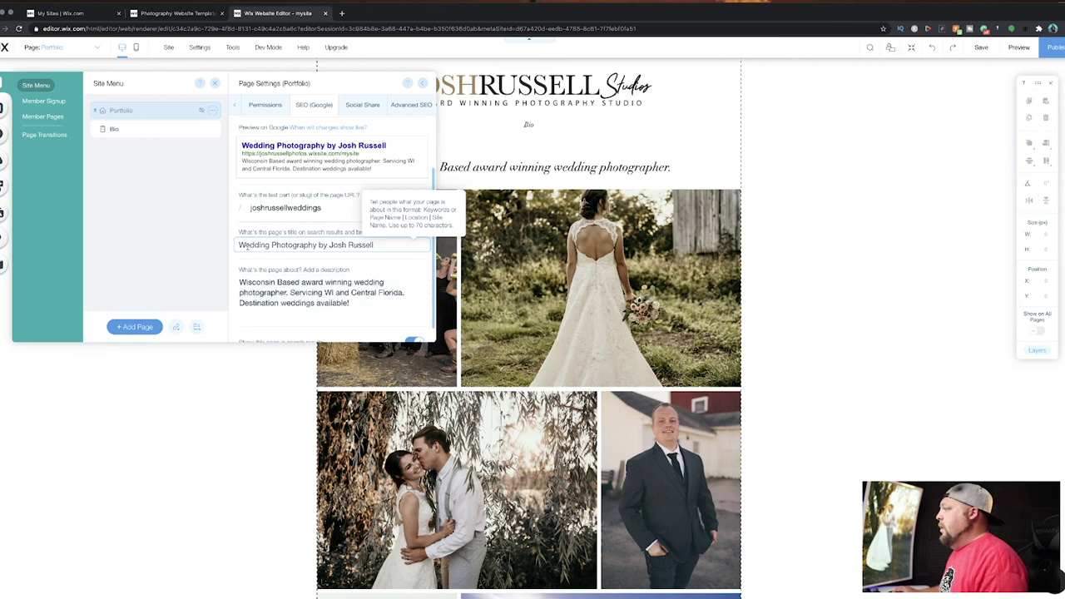
{"action": "left_click", "coordinate": [239, 245]}
{"action": "type", "text": "Wisconsin"}
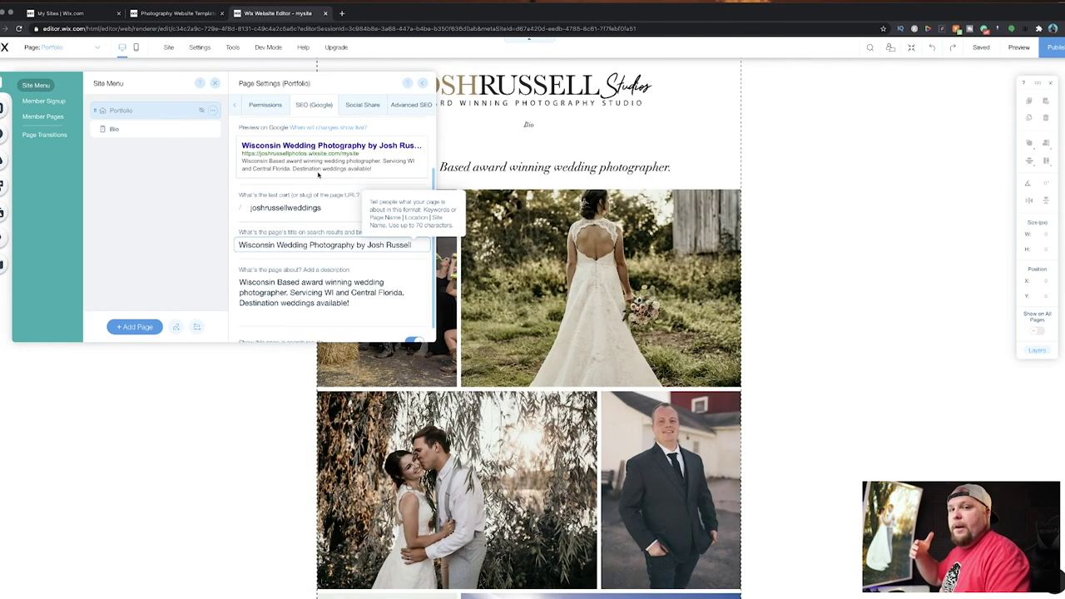
{"action": "scroll", "coordinate": [321, 179], "scroll_direction": "down", "scroll_amount": 1}
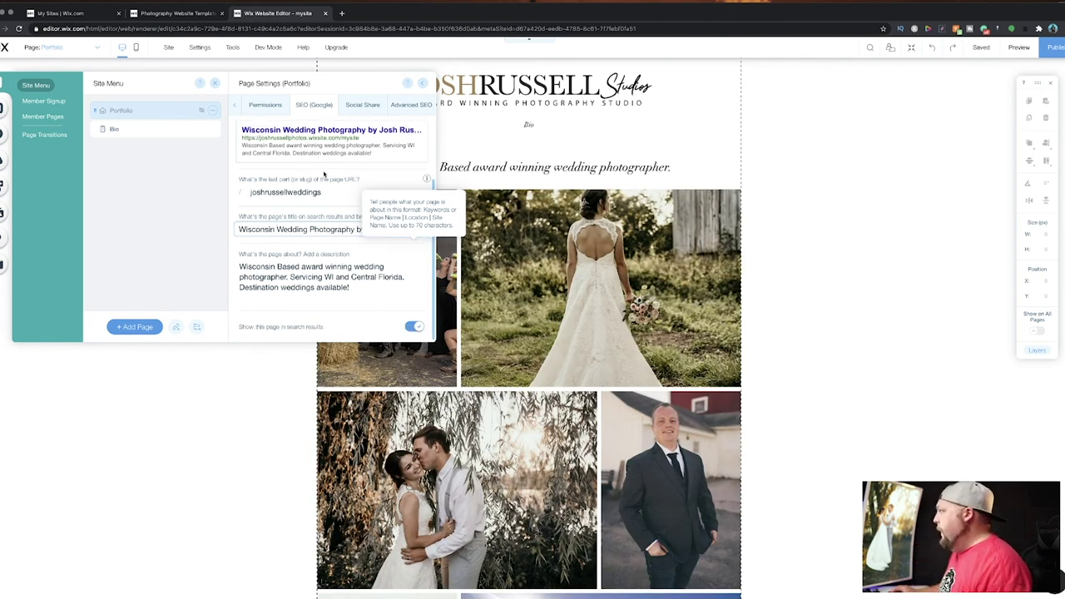
{"action": "left_click", "coordinate": [368, 108]}
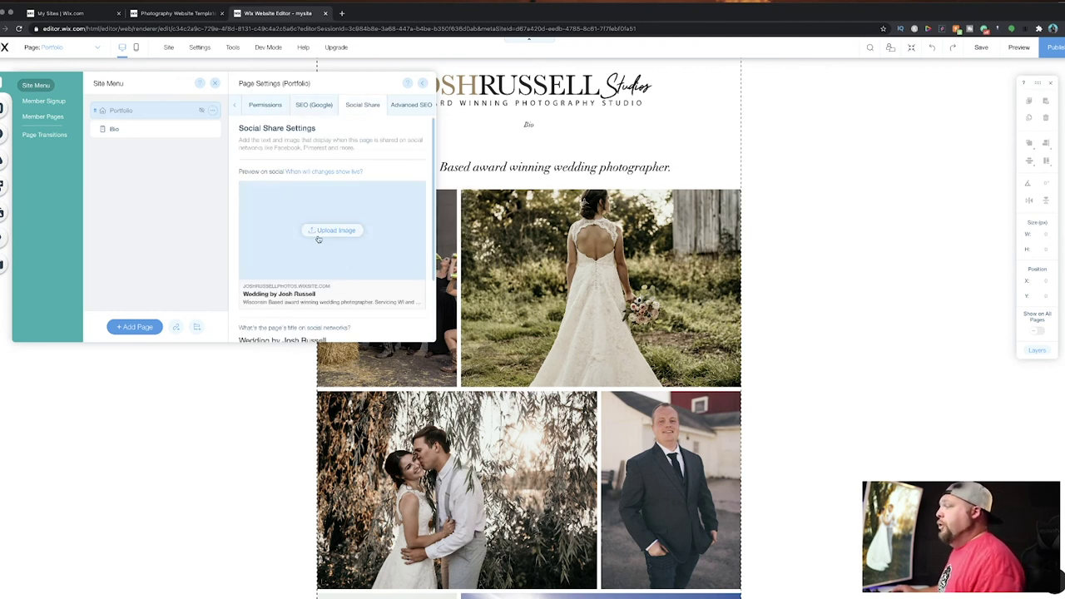
Upload DSC07468.JPG, the couple under the willow, as the Portfolio share image and close page settings.
{"action": "scroll", "coordinate": [287, 237], "scroll_direction": "down", "scroll_amount": 2}
{"action": "scroll", "coordinate": [287, 236], "scroll_direction": "up", "scroll_amount": 2}
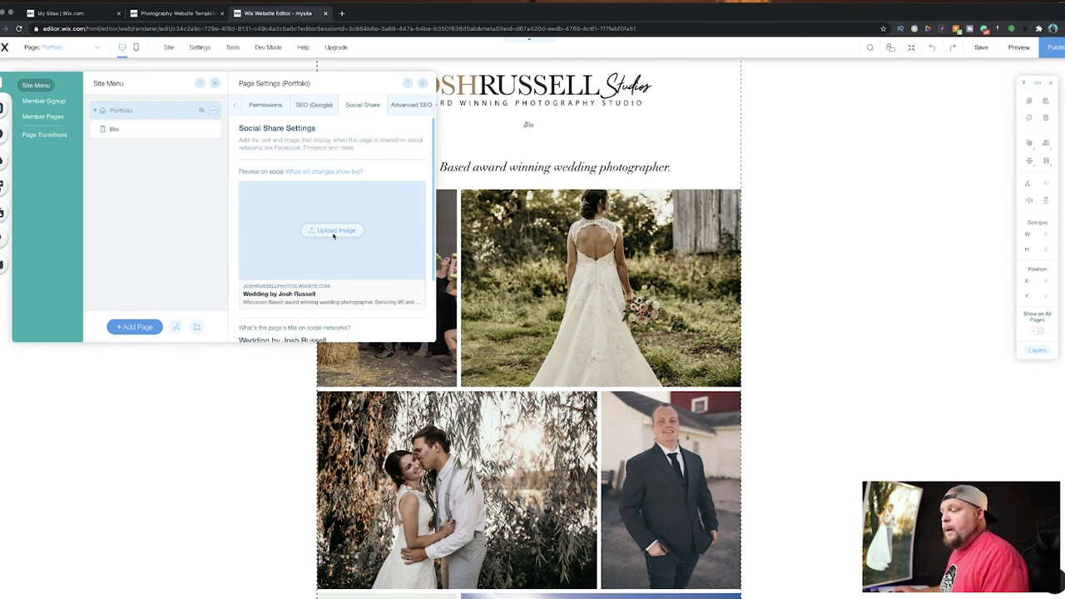
{"action": "left_click", "coordinate": [334, 231]}
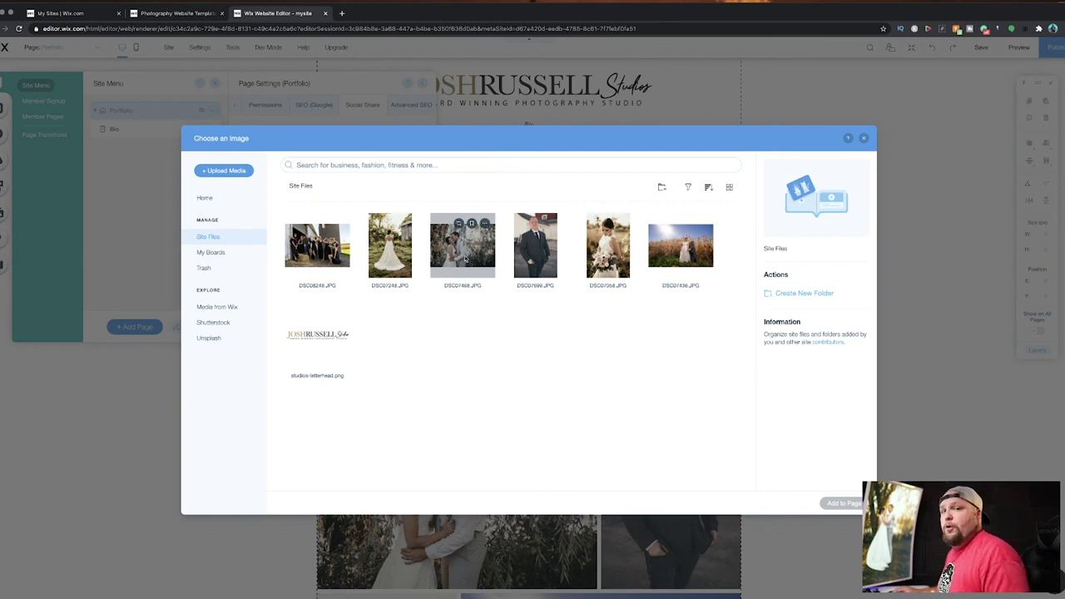
{"action": "left_click", "coordinate": [465, 259]}
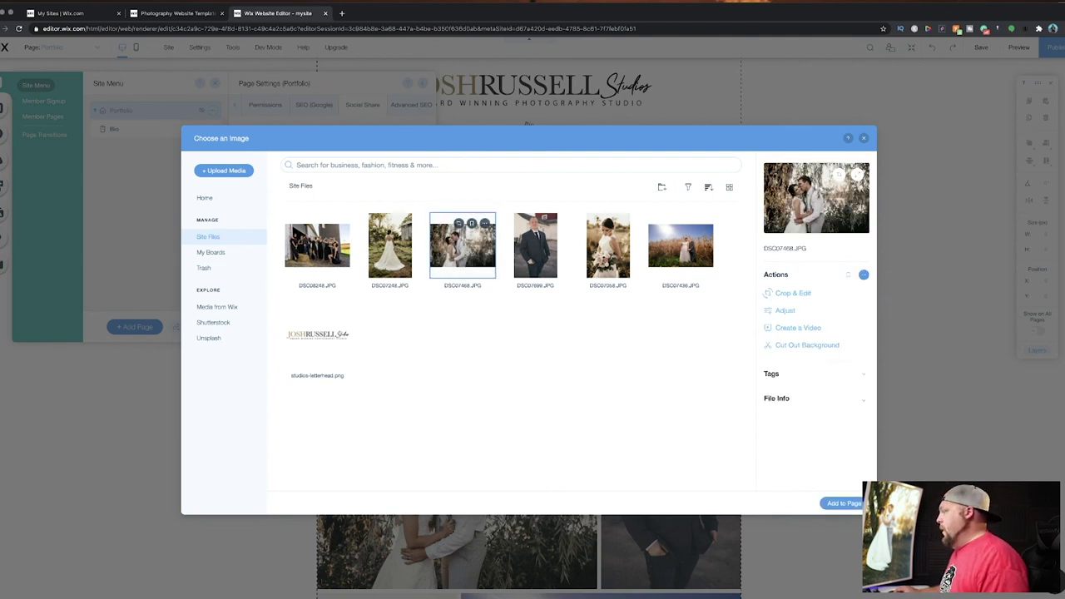
{"action": "left_click", "coordinate": [843, 503]}
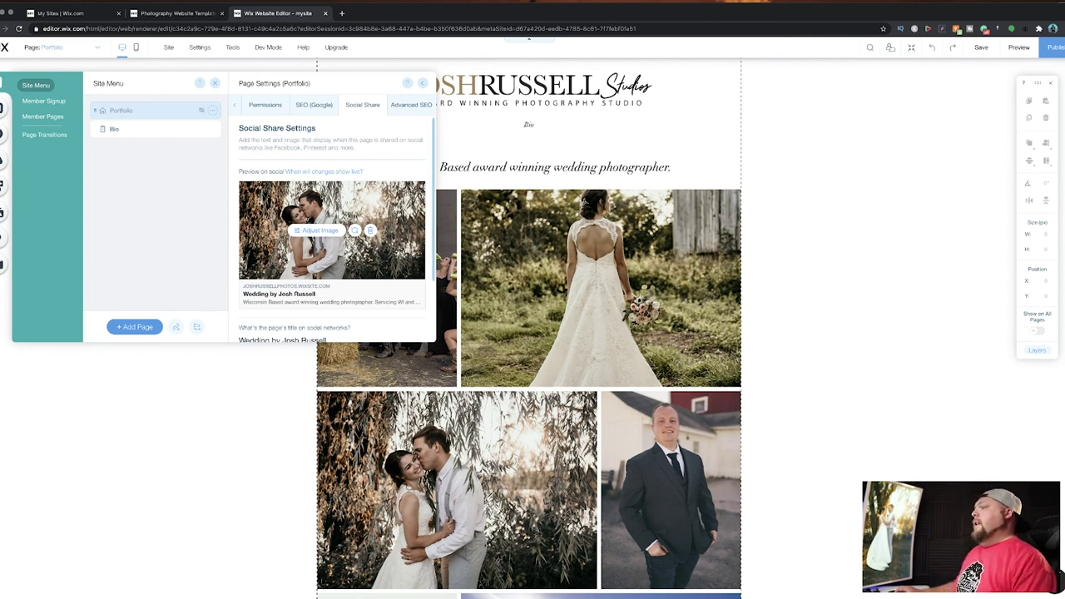
{"action": "scroll", "coordinate": [274, 295], "scroll_direction": "down", "scroll_amount": 1}
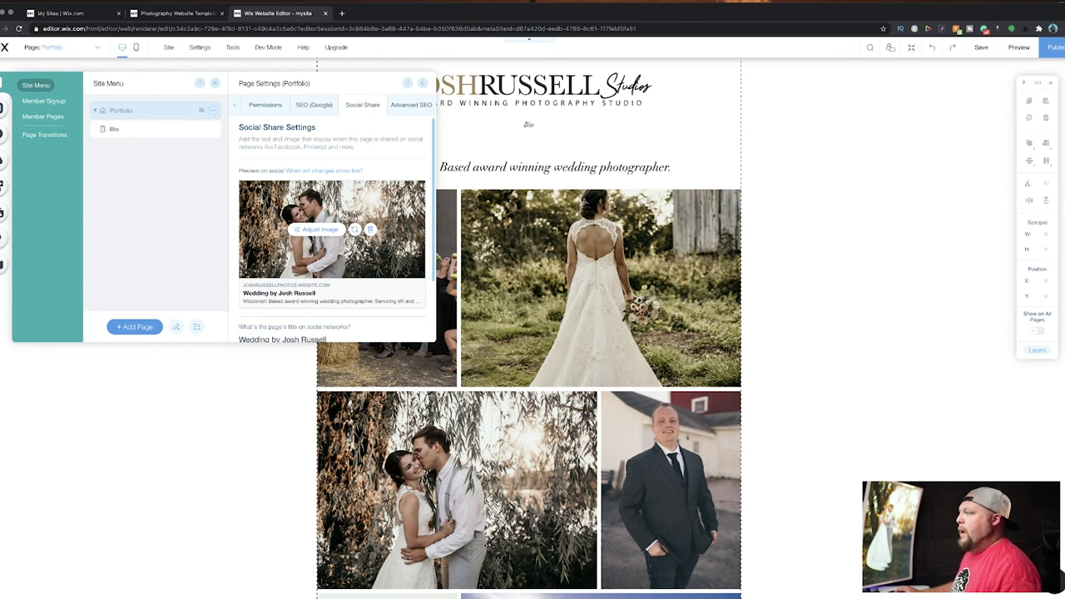
{"action": "scroll", "coordinate": [274, 265], "scroll_direction": "down", "scroll_amount": 2}
{"action": "scroll", "coordinate": [274, 274], "scroll_direction": "up", "scroll_amount": 1}
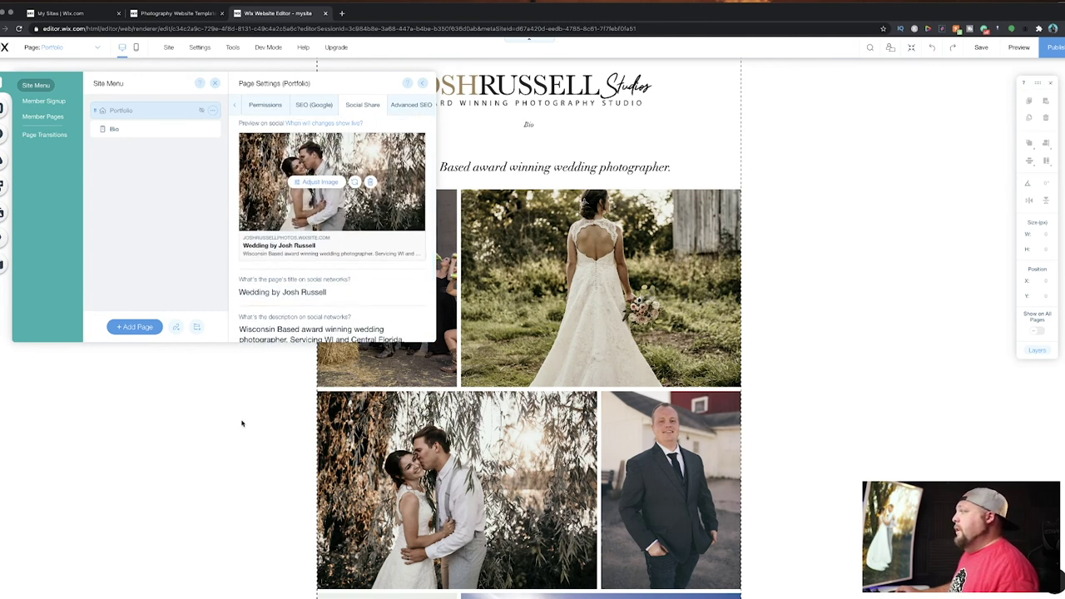
{"action": "left_click", "coordinate": [242, 424]}
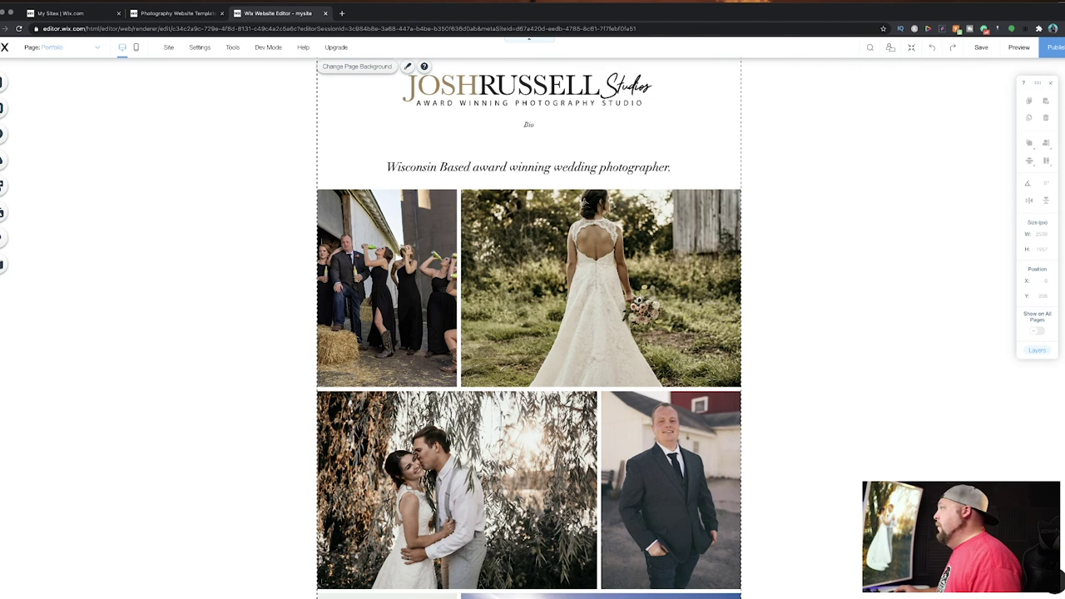
Publish the site and view the live wixsite address in a new browser tab.
{"action": "left_click", "coordinate": [1055, 51]}
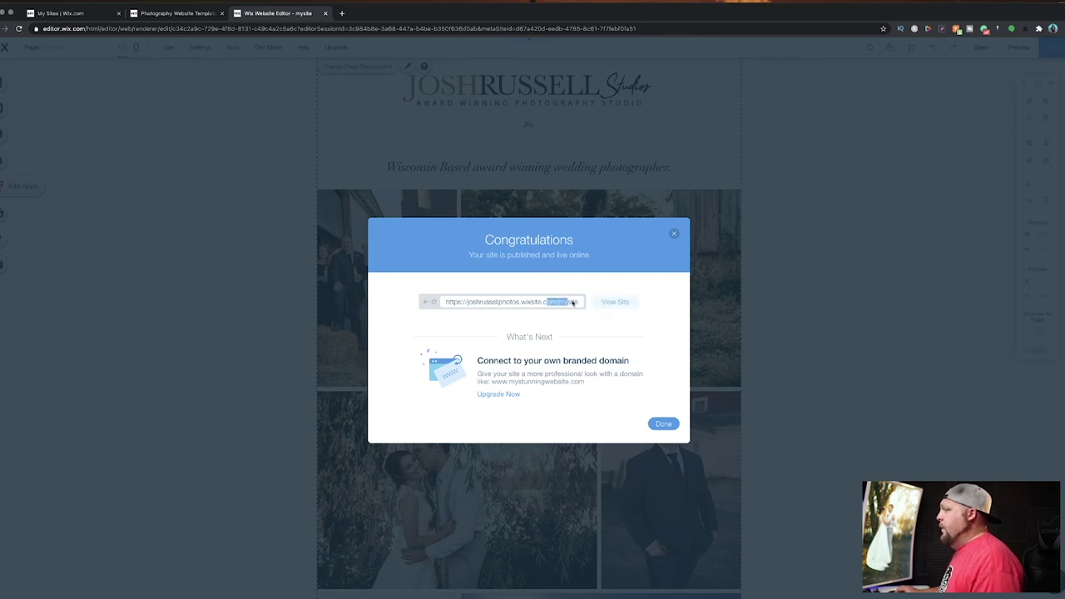
{"action": "left_click_drag", "start_coordinate": [578, 303], "coordinate": [559, 304]}
{"action": "left_click", "coordinate": [527, 302]}
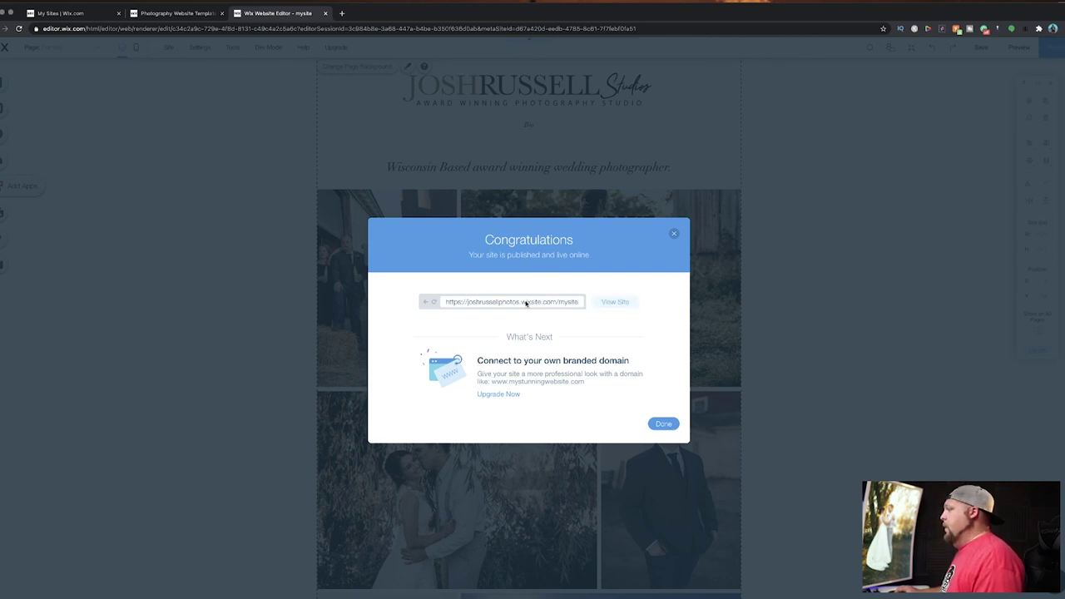
{"action": "left_click", "coordinate": [614, 302]}
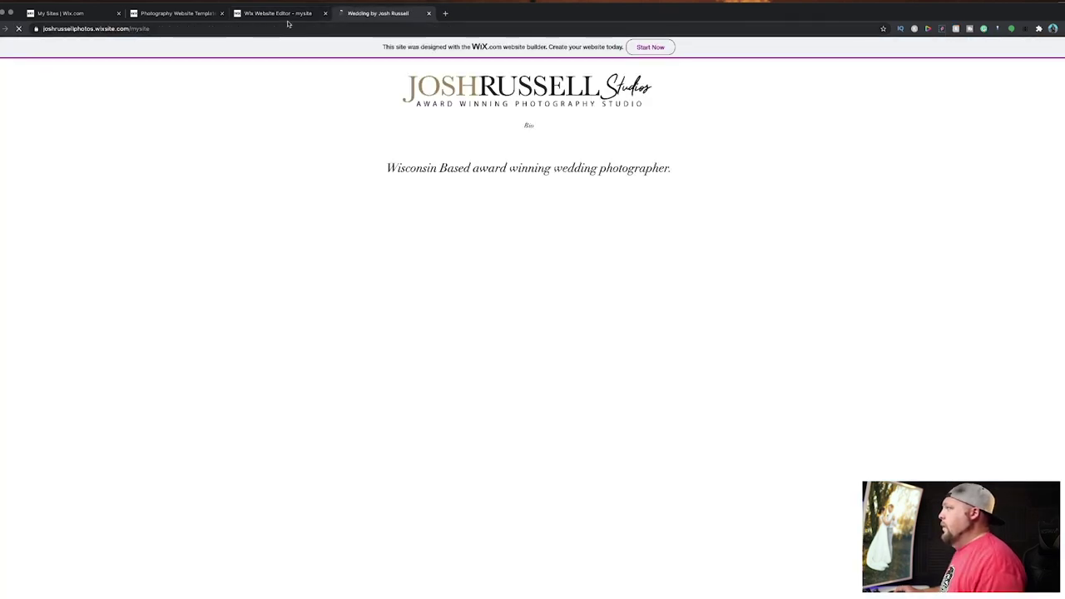
Review the live portfolio page, then return to the Wix Editor tab and dismiss the publish confirmation.
{"action": "scroll", "coordinate": [246, 136], "scroll_direction": "down", "scroll_amount": 5}
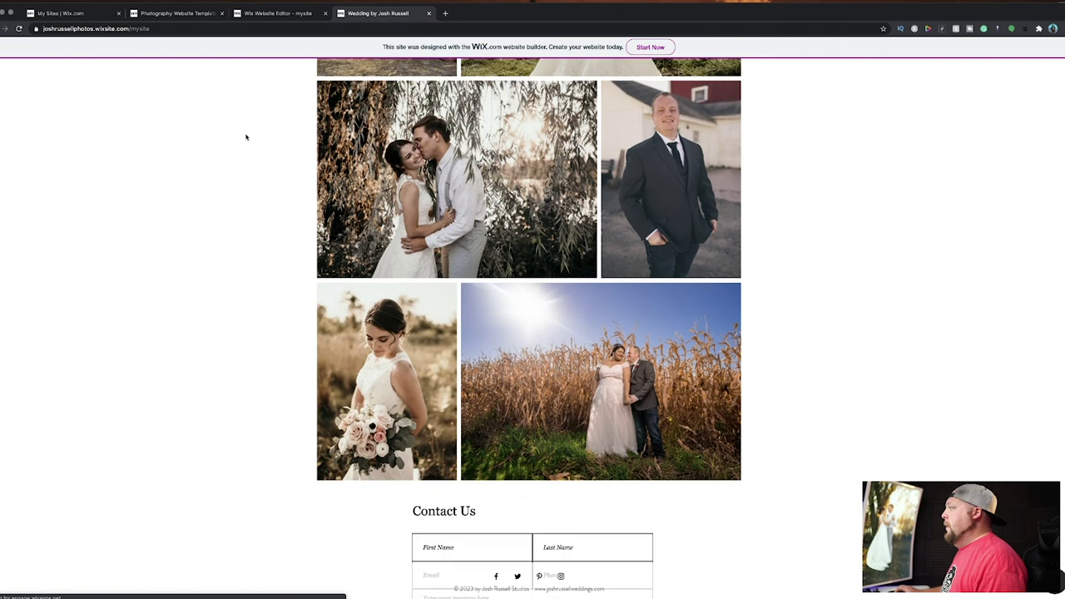
{"action": "scroll", "coordinate": [245, 136], "scroll_direction": "up", "scroll_amount": 5}
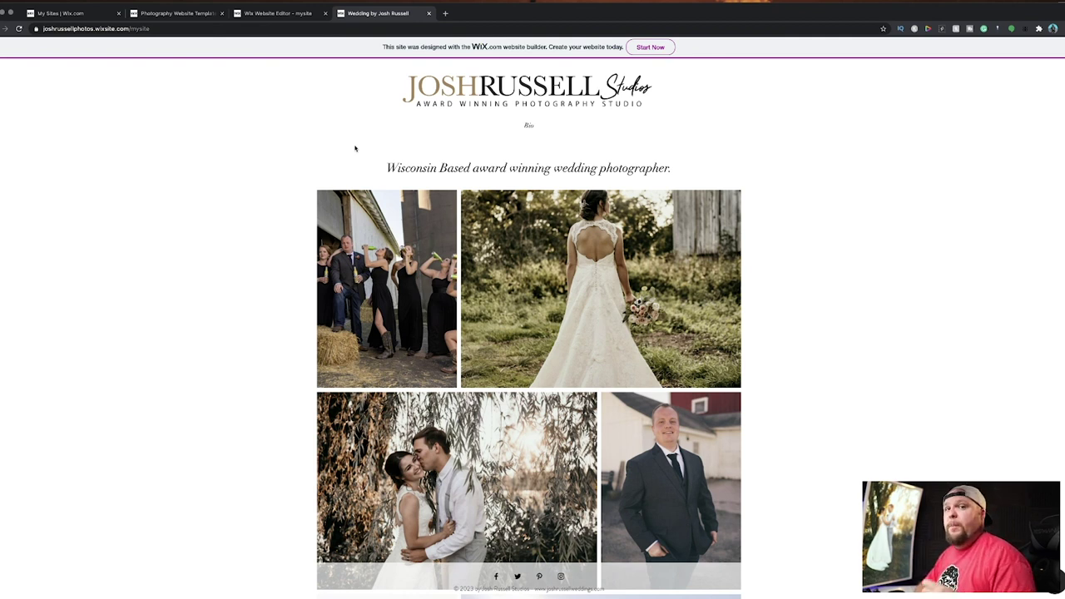
{"action": "left_click", "coordinate": [262, 14]}
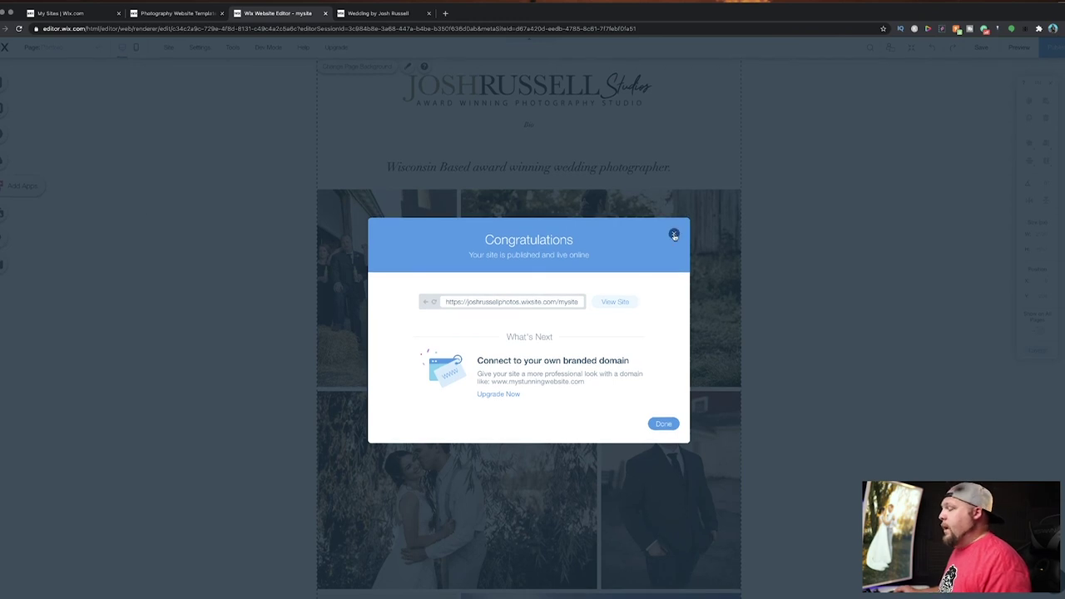
{"action": "left_click", "coordinate": [673, 234]}
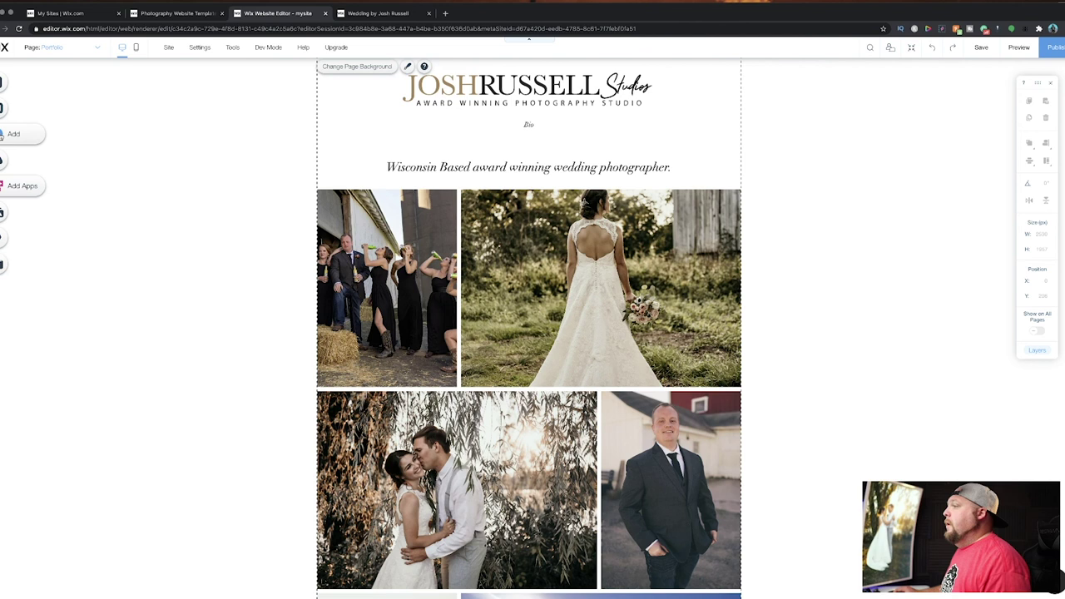
Browse the Add panel's element categories down to Store, showing Add an Online Store.
{"action": "left_click", "coordinate": [3, 134]}
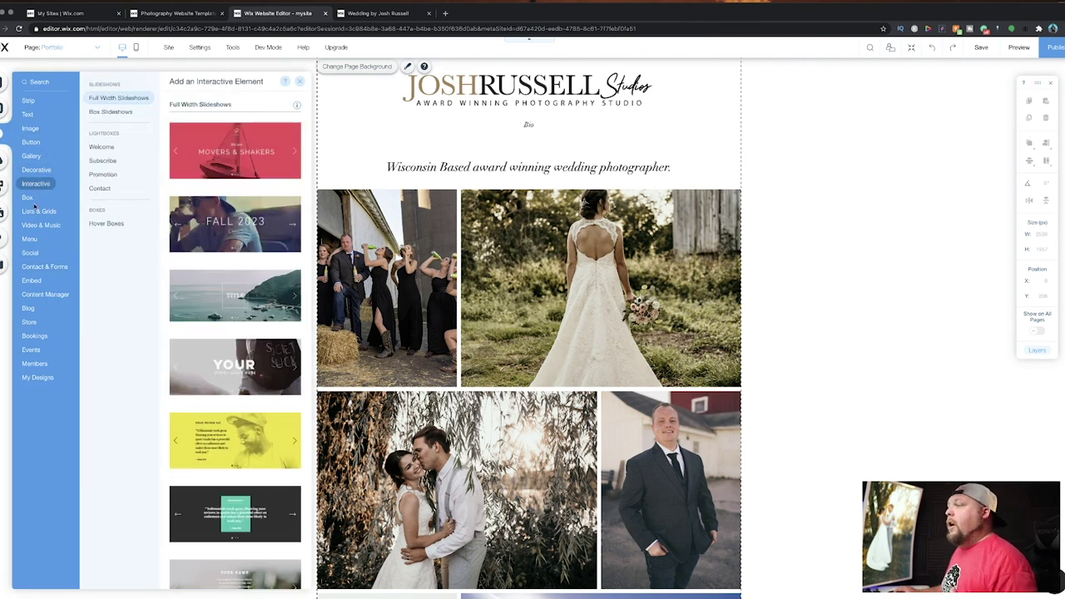
{"action": "mouse_move", "coordinate": [34, 228]}
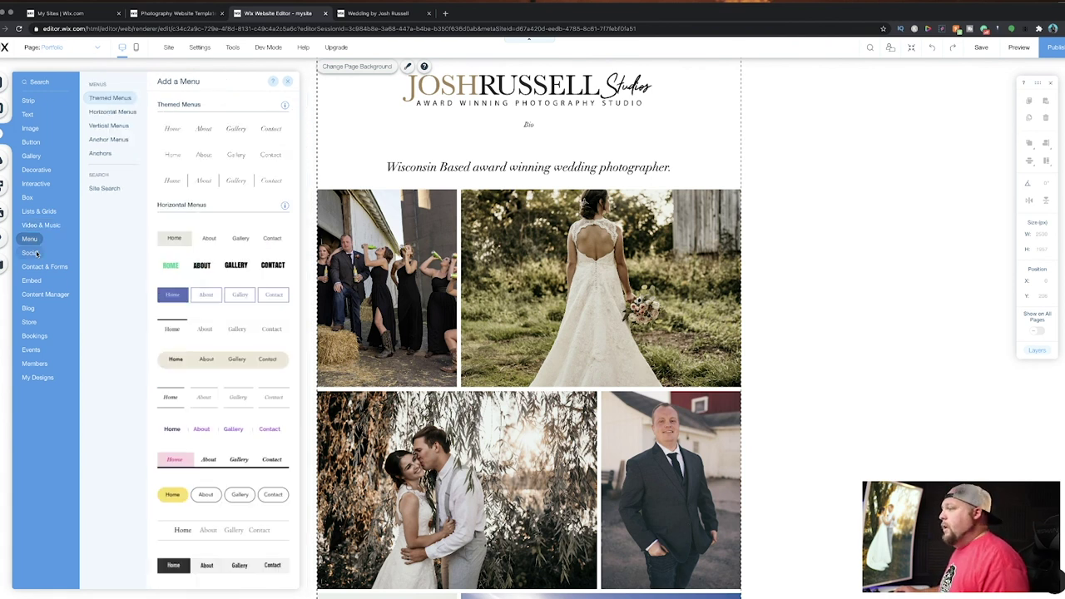
{"action": "mouse_move", "coordinate": [33, 283]}
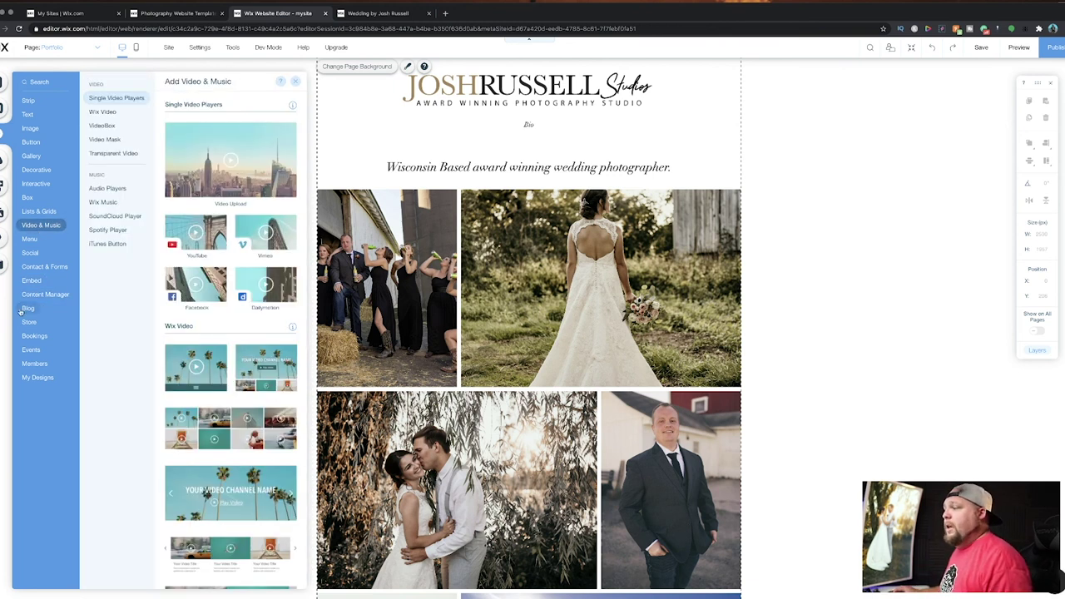
{"action": "mouse_move", "coordinate": [27, 310]}
{"action": "mouse_move", "coordinate": [32, 329]}
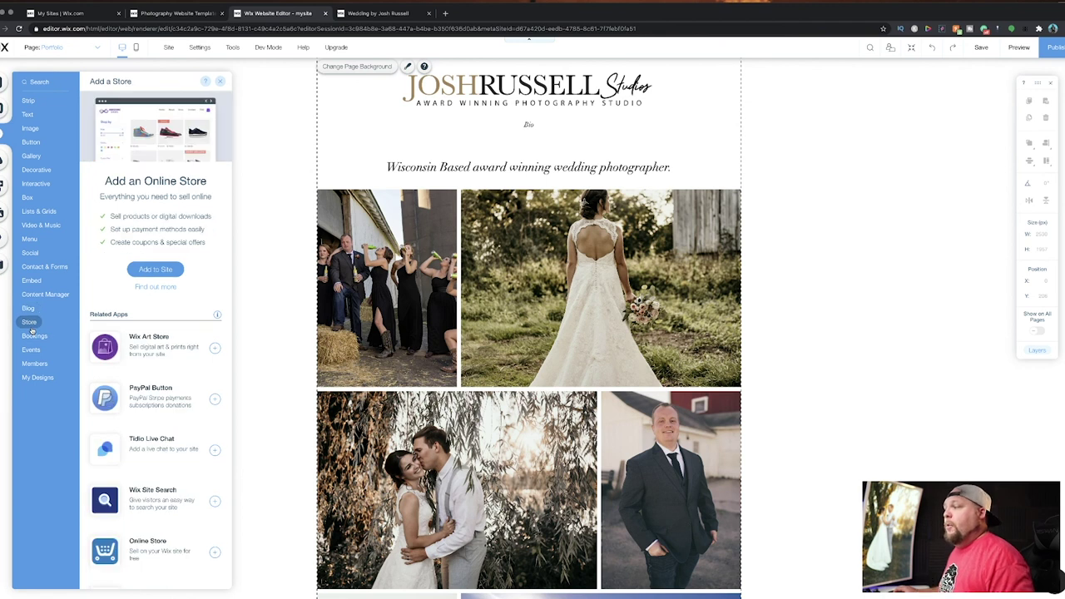